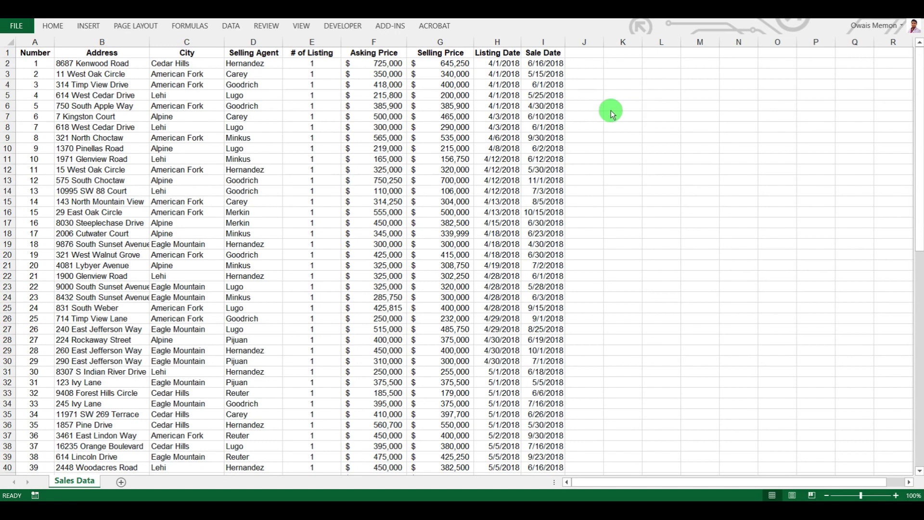
# Step: Review the Address, City, Selling Agent and # of Listing columns of the sales table
pyautogui.click(117, 43)
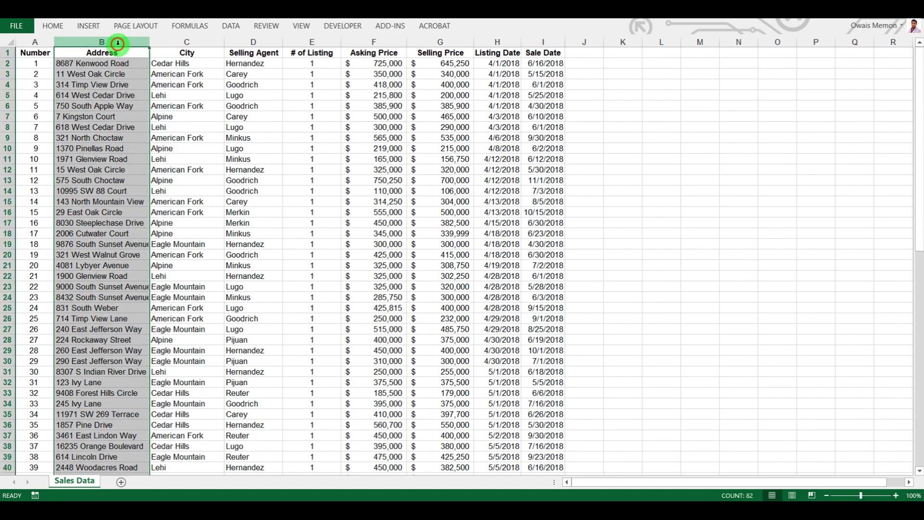
pyautogui.moveTo(117, 43); pyautogui.dragTo(174, 46)
pyautogui.click(174, 46)
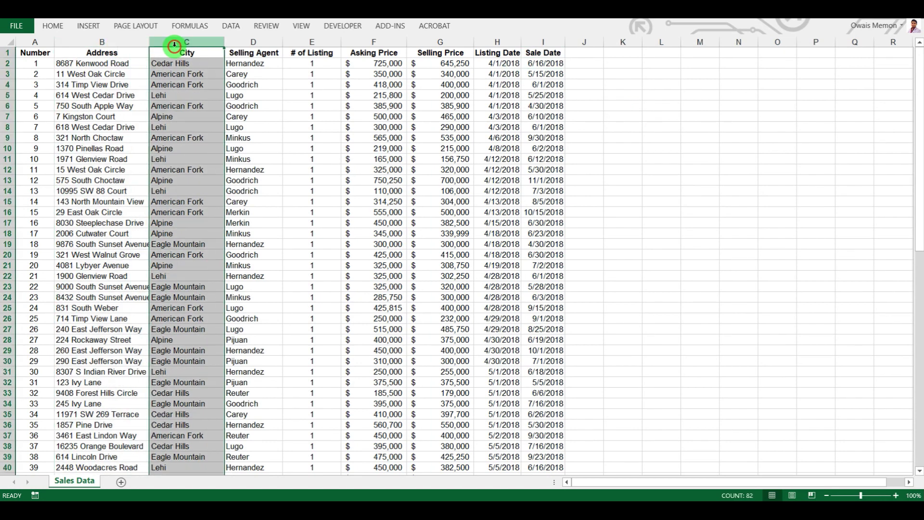
pyautogui.click(238, 42)
pyautogui.moveTo(235, 64); pyautogui.dragTo(250, 119)
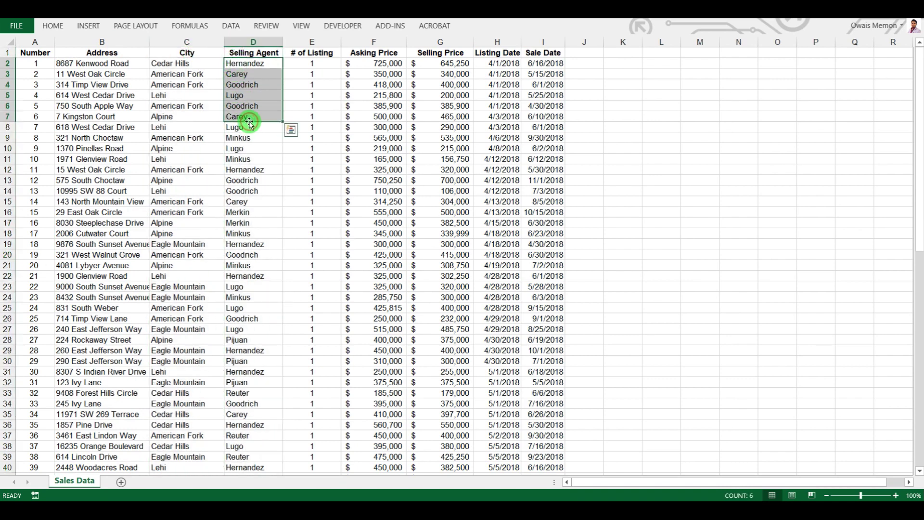
pyautogui.click(314, 71)
pyautogui.click(312, 63)
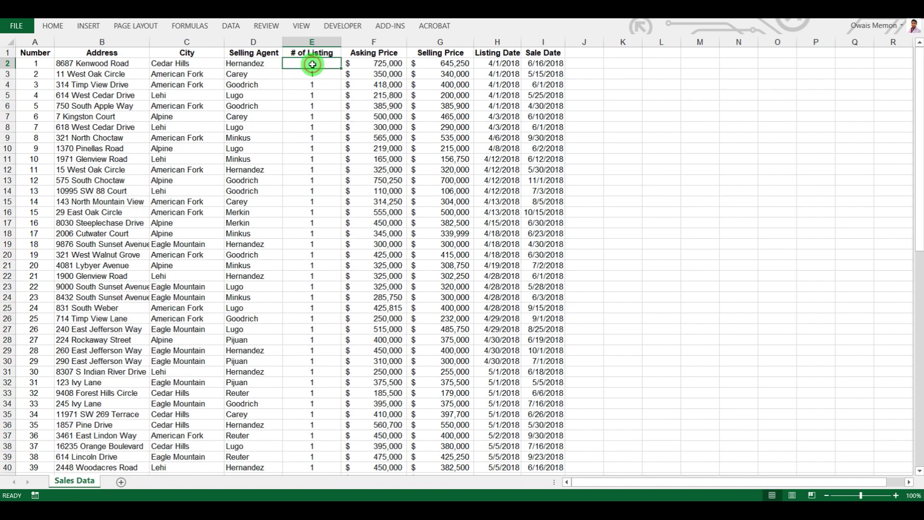
# Step: Review the first row's address, listing count, asking and selling prices, and listing and sale dates
pyautogui.click(103, 63)
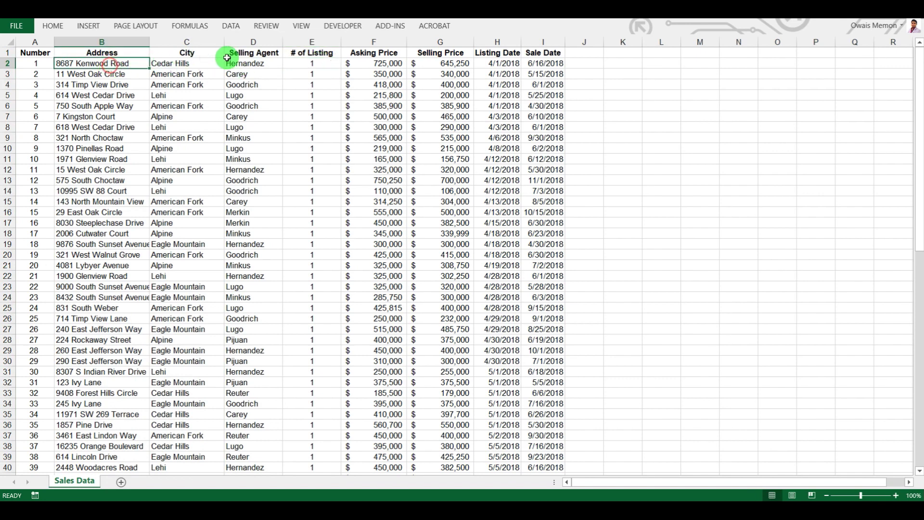
pyautogui.click(292, 61)
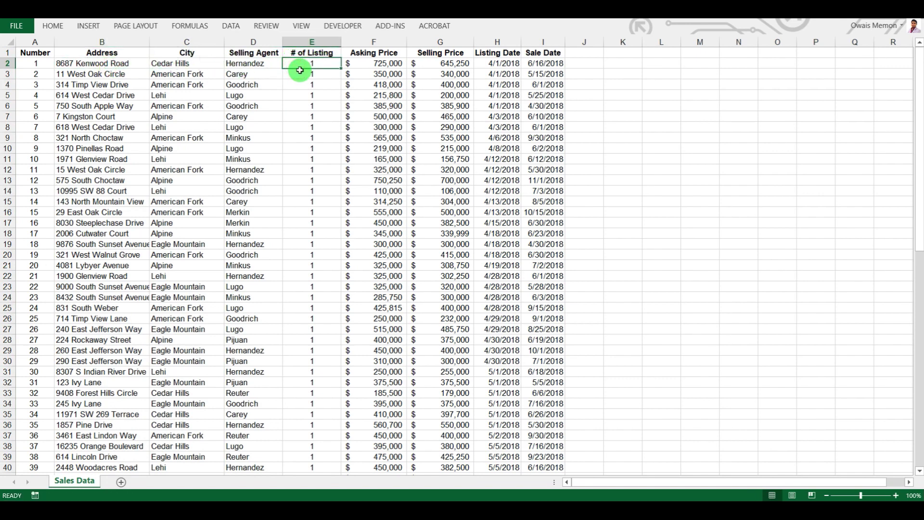
pyautogui.click(371, 66)
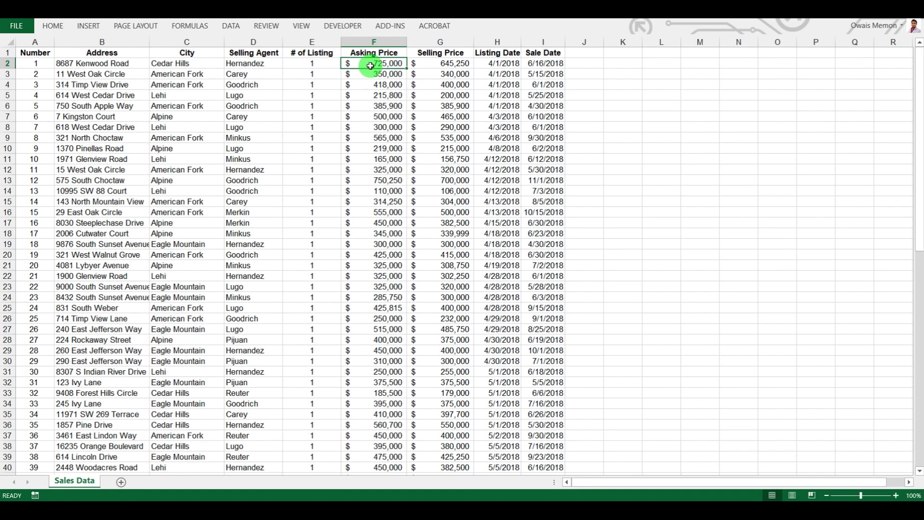
pyautogui.click(419, 64)
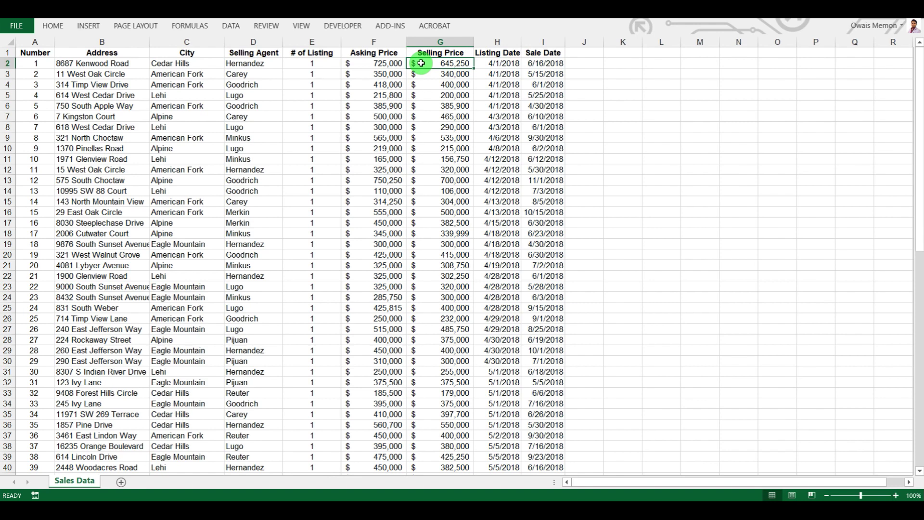
pyautogui.click(500, 62)
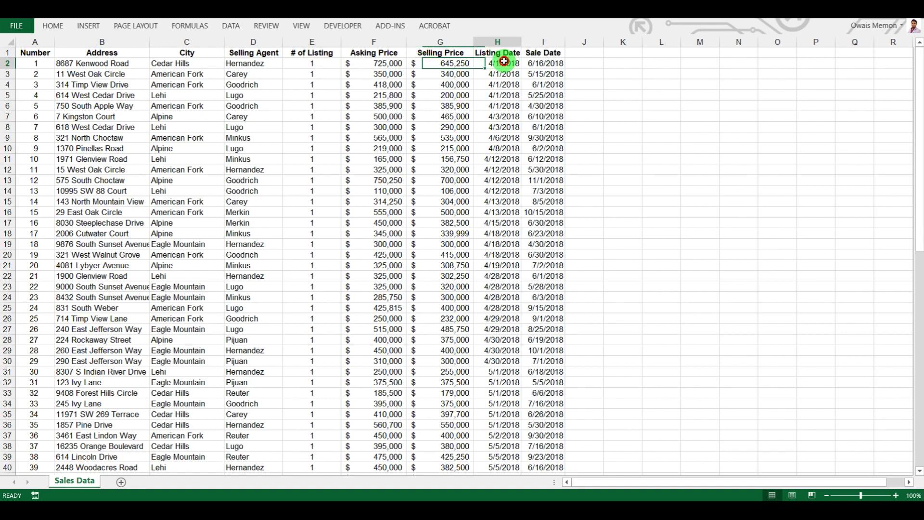
pyautogui.click(557, 61)
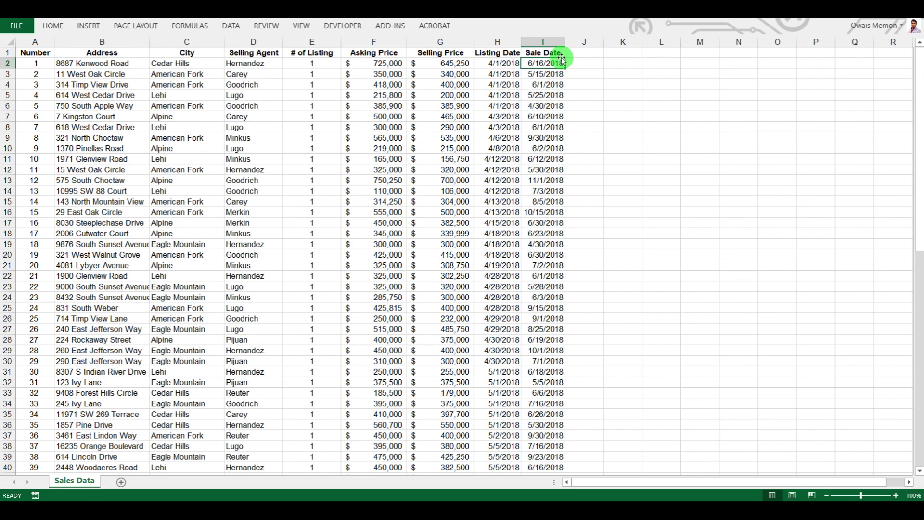
pyautogui.click(305, 78)
# Step: Enter a Total/Avg label in D83 beneath the last listing row
pyautogui.scroll(-12, 305, 193)
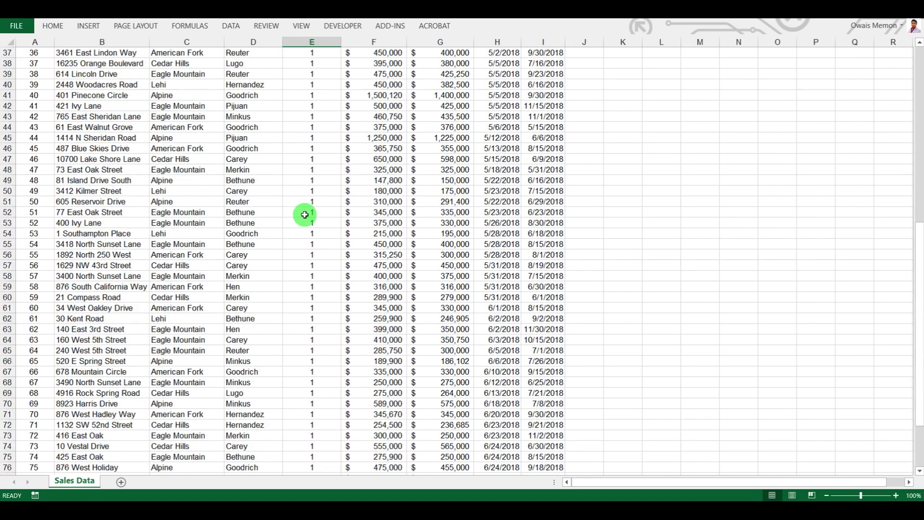
pyautogui.scroll(-9, 305, 215)
pyautogui.scroll(3, 214, 238)
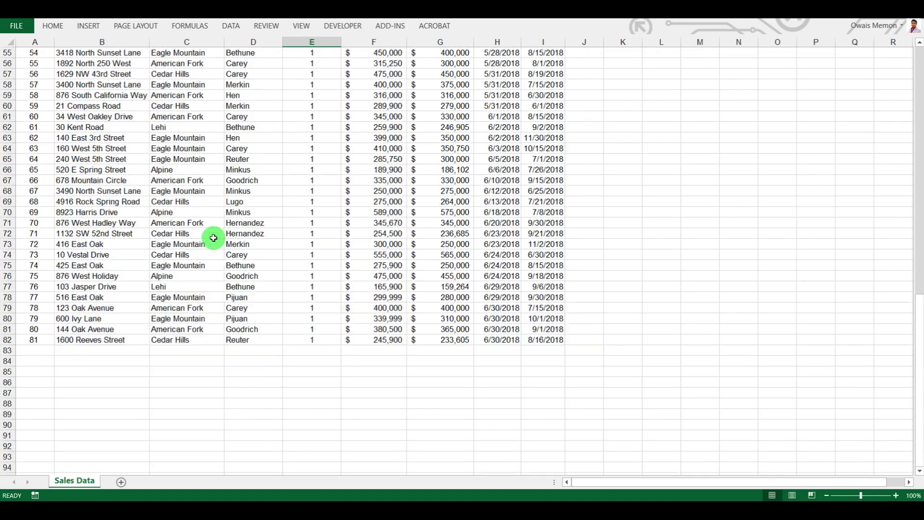
pyautogui.scroll(18, 214, 238)
pyautogui.scroll(-11, 241, 212)
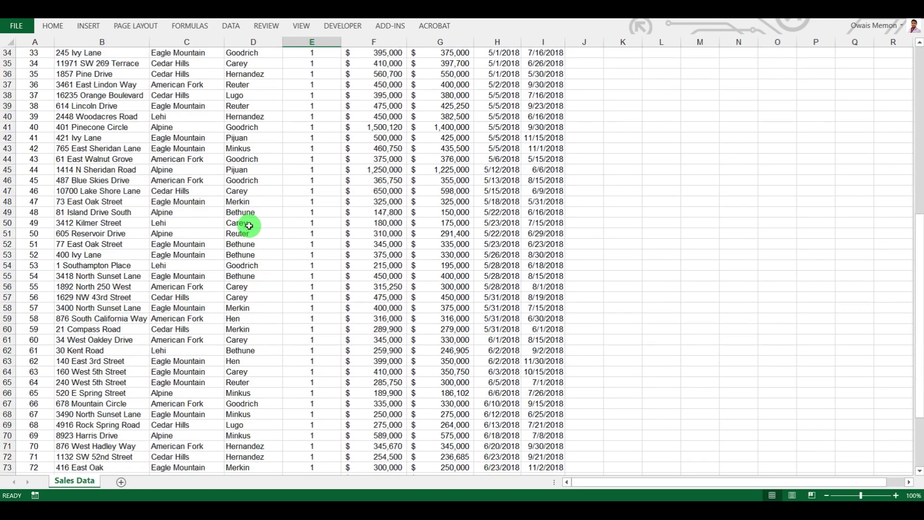
pyautogui.scroll(-10, 251, 236)
pyautogui.click(259, 255)
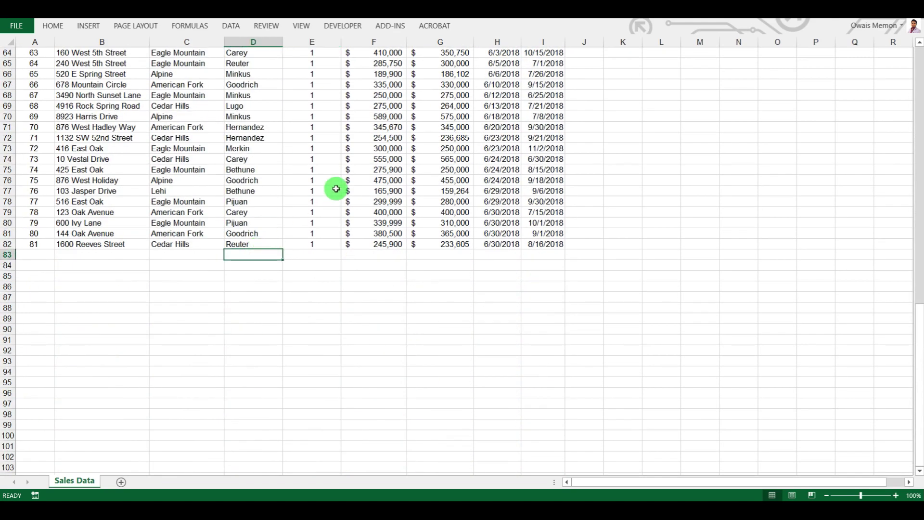
pyautogui.write('Total')
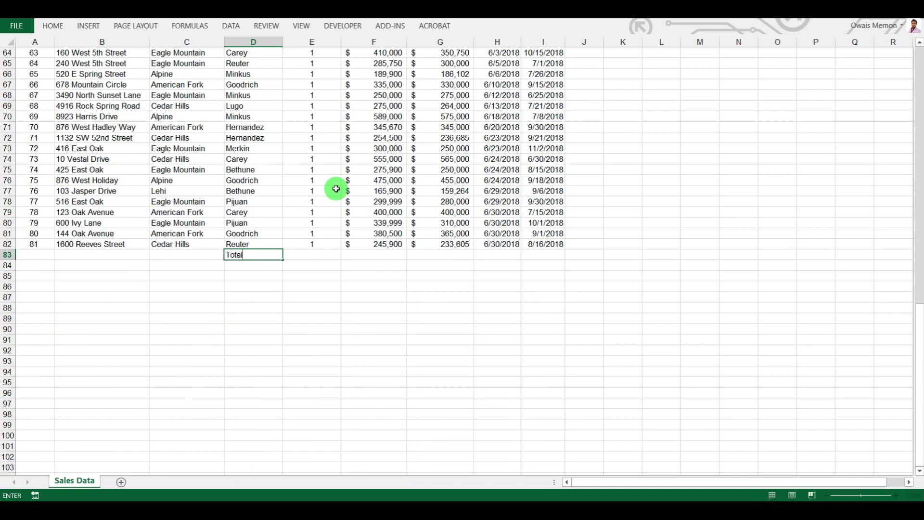
pyautogui.write('/Avg')
pyautogui.hotkey('ctrl', 'Return')
# Step: Make D83 bold and replace its text with TOTAL
pyautogui.click(53, 26)
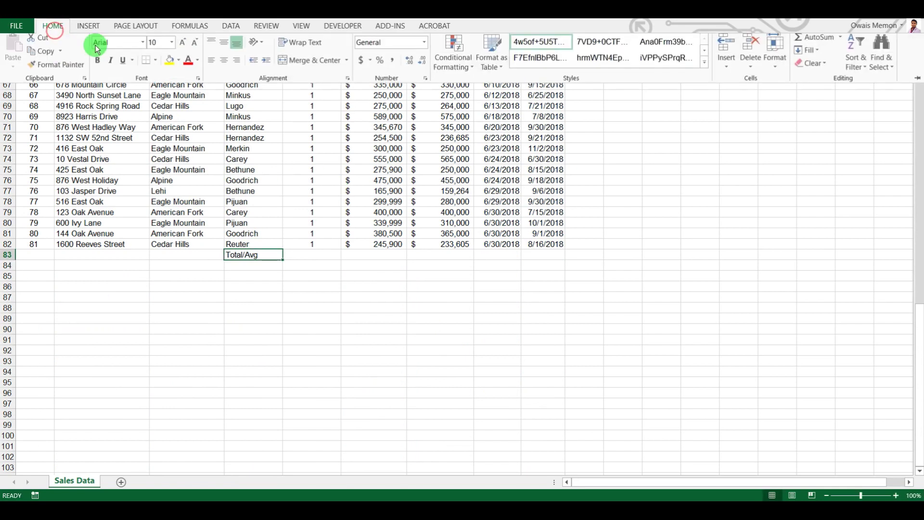
pyautogui.click(223, 64)
pyautogui.click(216, 66)
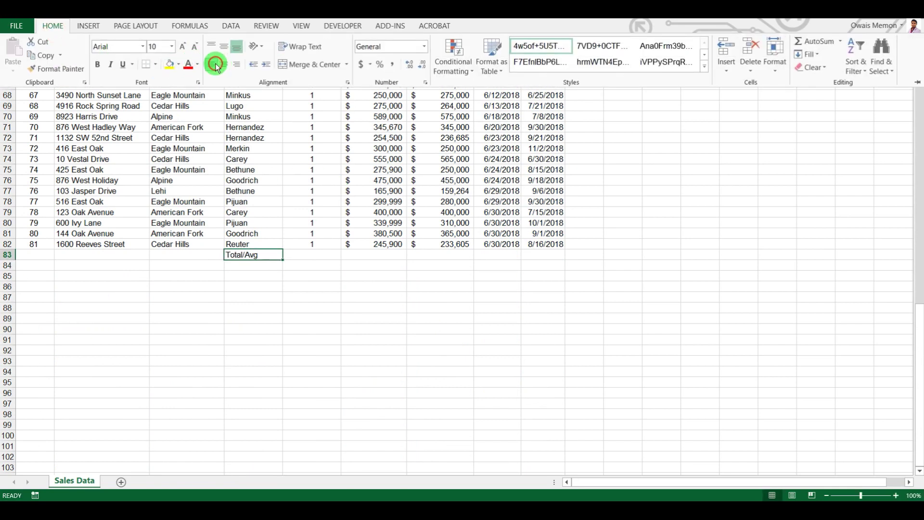
pyautogui.click(98, 63)
pyautogui.write('TOT')
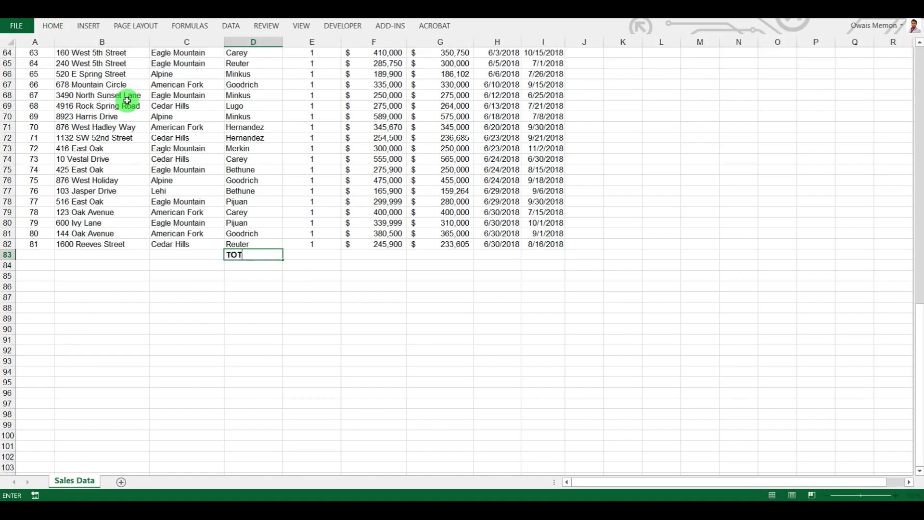
pyautogui.write('AL')
pyautogui.press('Return')
pyautogui.click(322, 257)
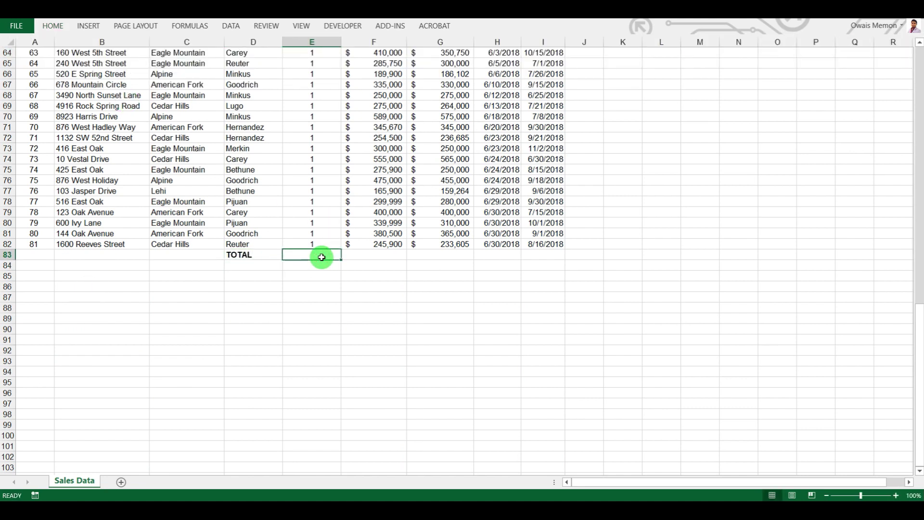
# Step: Enter =SUM(E2:E82) in E83 to total the listings to 81
pyautogui.write('=SUM(')
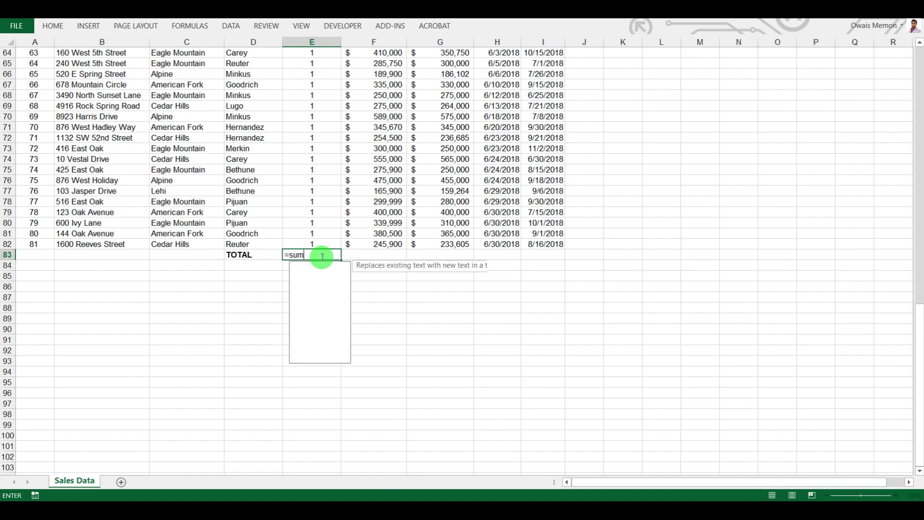
pyautogui.click(310, 244)
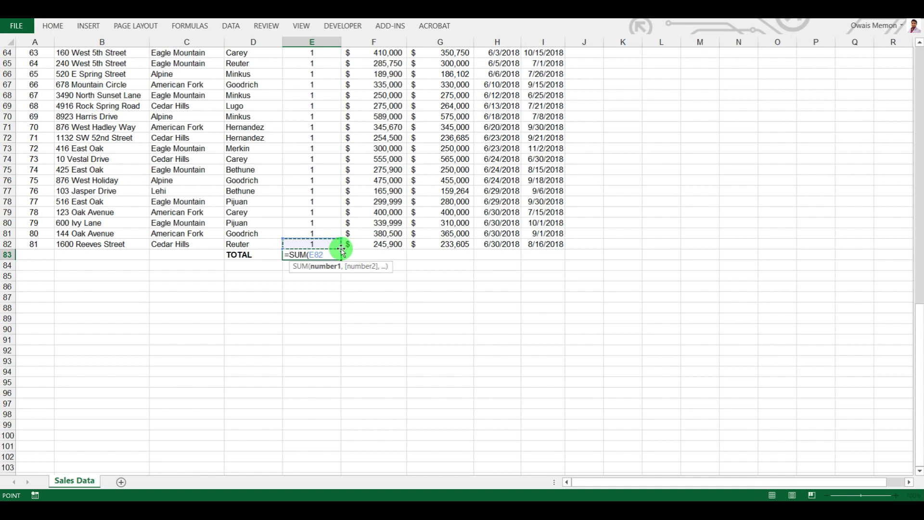
pyautogui.hotkey('ctrl', 'shift', 'Up')
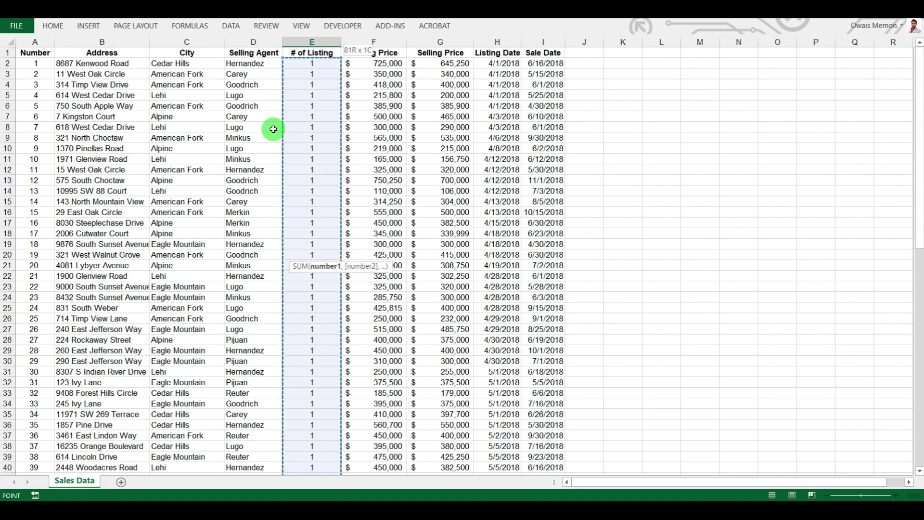
pyautogui.press('Return')
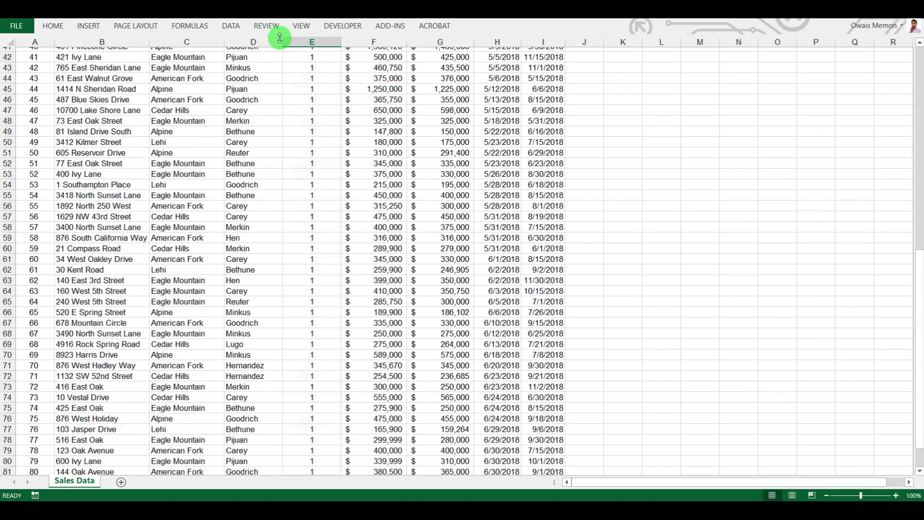
# Step: Show the formula bar and check that the E83 formula covers E2:E82
pyautogui.click(298, 25)
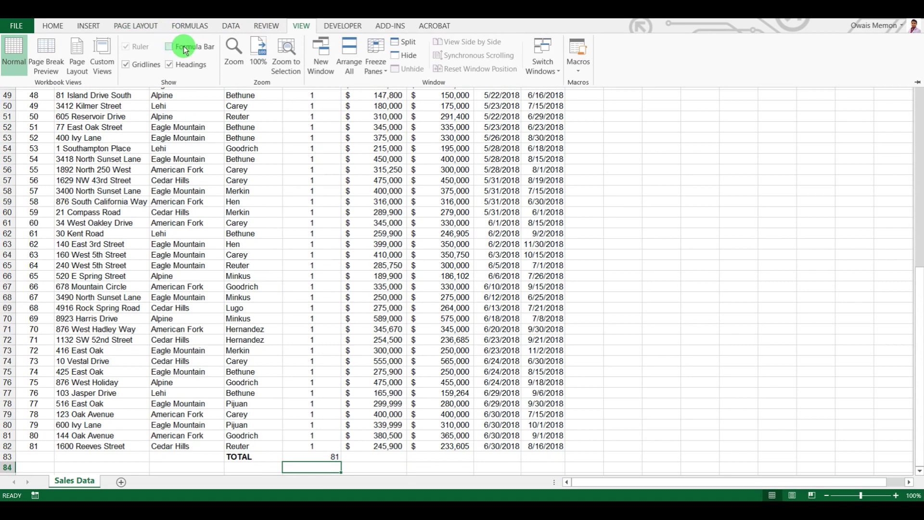
pyautogui.click(184, 46)
pyautogui.scroll(-6, 322, 444)
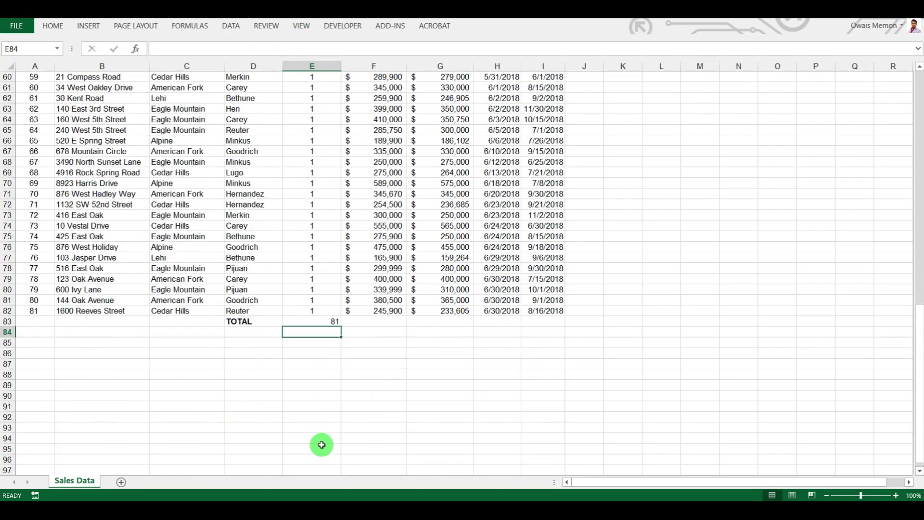
pyautogui.click(312, 321)
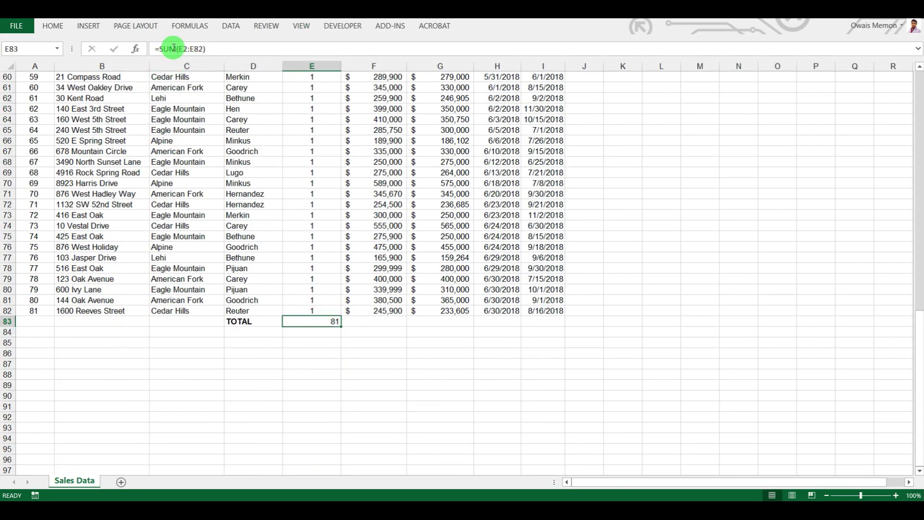
pyautogui.moveTo(179, 49); pyautogui.dragTo(203, 48)
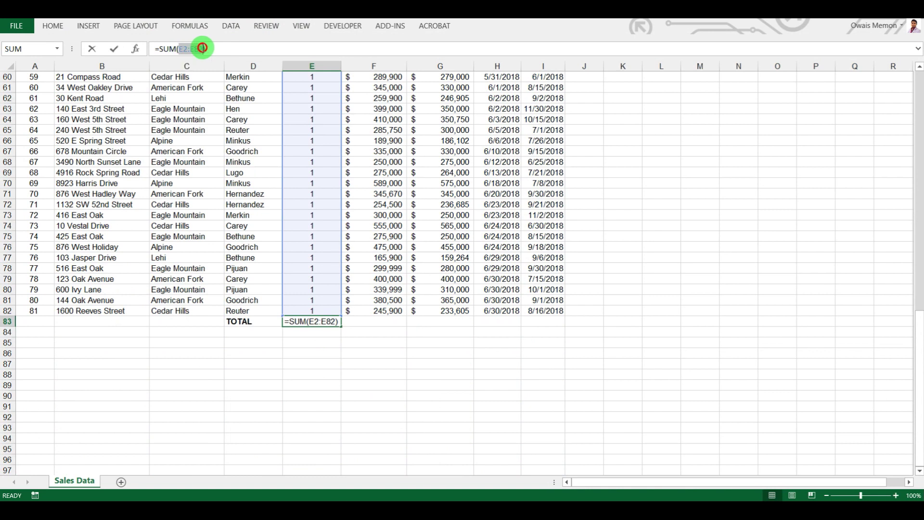
pyautogui.press('Return')
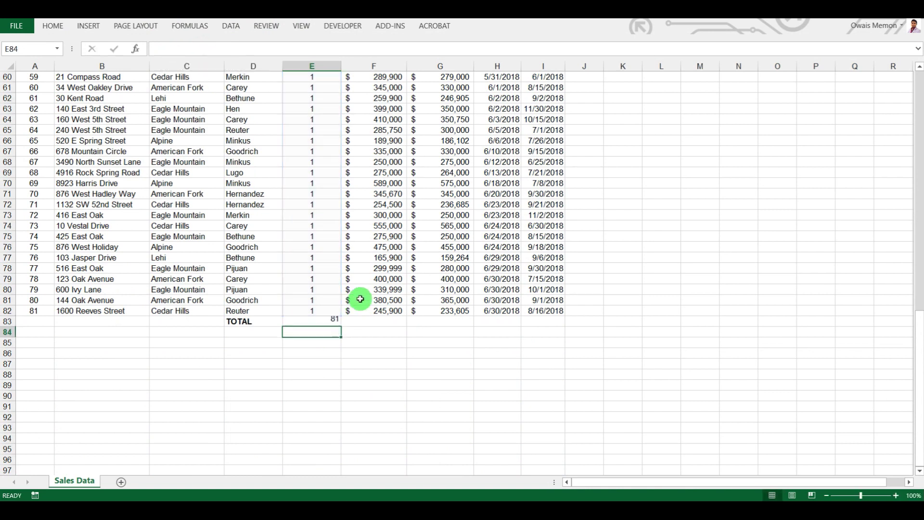
pyautogui.click(318, 322)
# Step: Centre and bold the listings total of 81 in E83
pyautogui.click(53, 25)
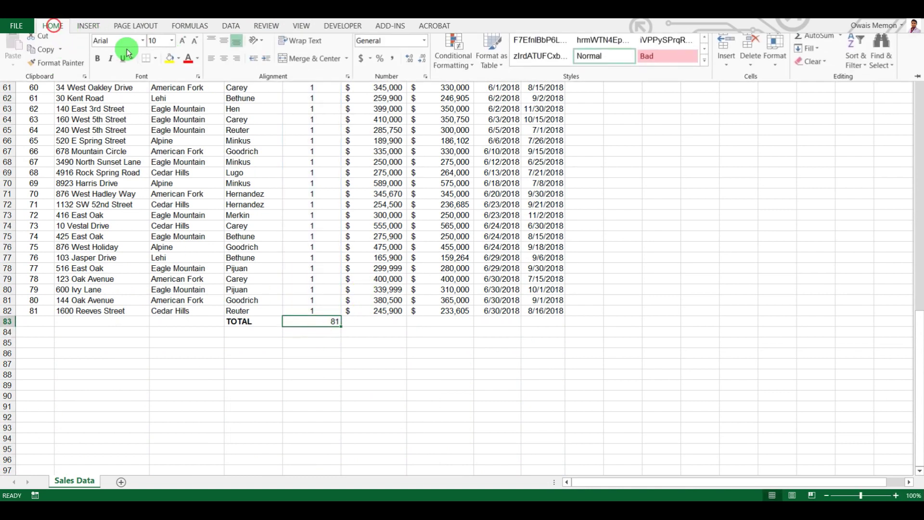
pyautogui.click(224, 64)
pyautogui.click(99, 64)
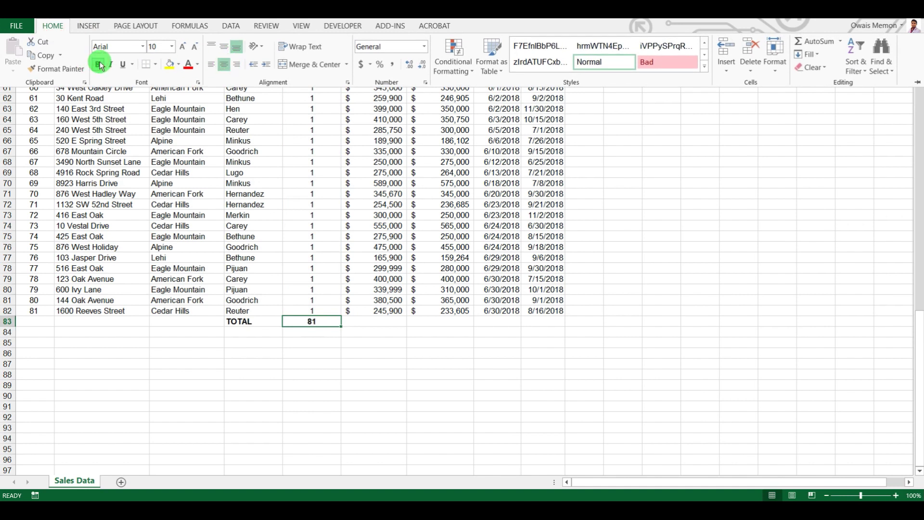
pyautogui.click(360, 319)
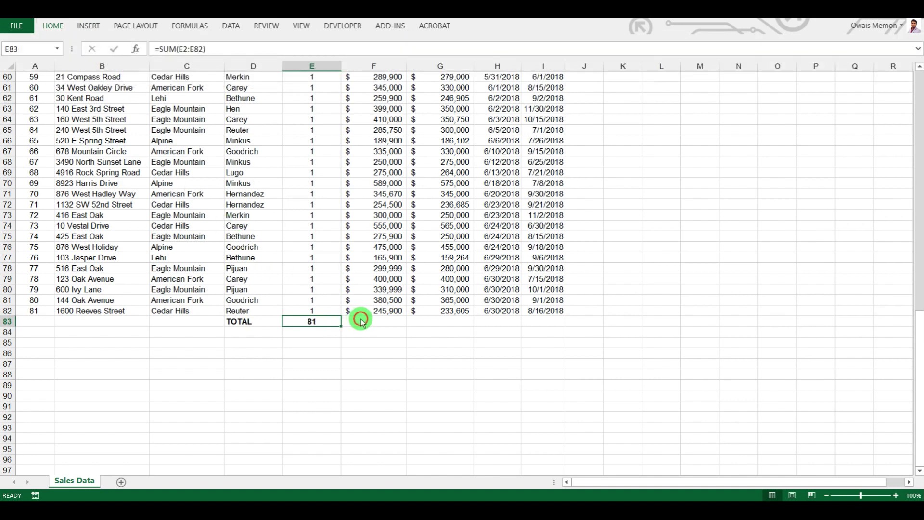
pyautogui.click(360, 319)
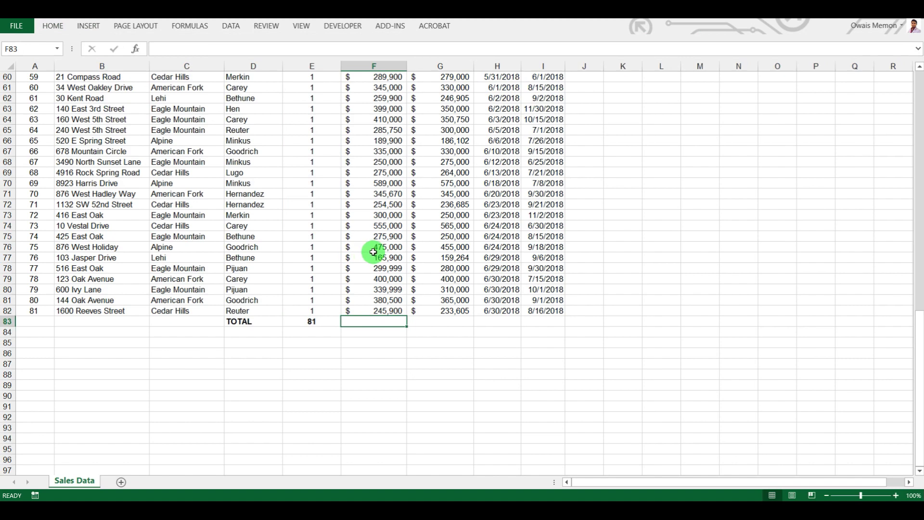
# Step: Enter =AVERAGE(F2:F82) in F83 for the $390,111 average asking price
pyautogui.scroll(10, 374, 252)
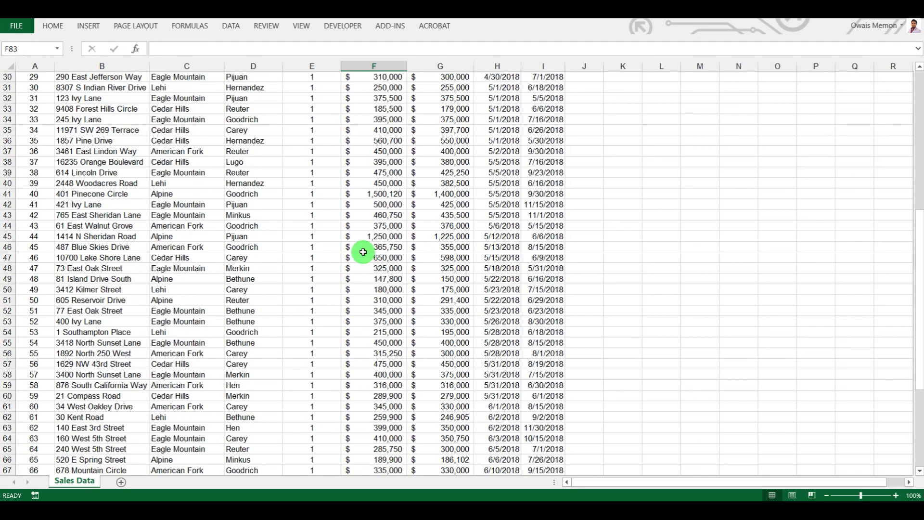
pyautogui.scroll(-7, 360, 252)
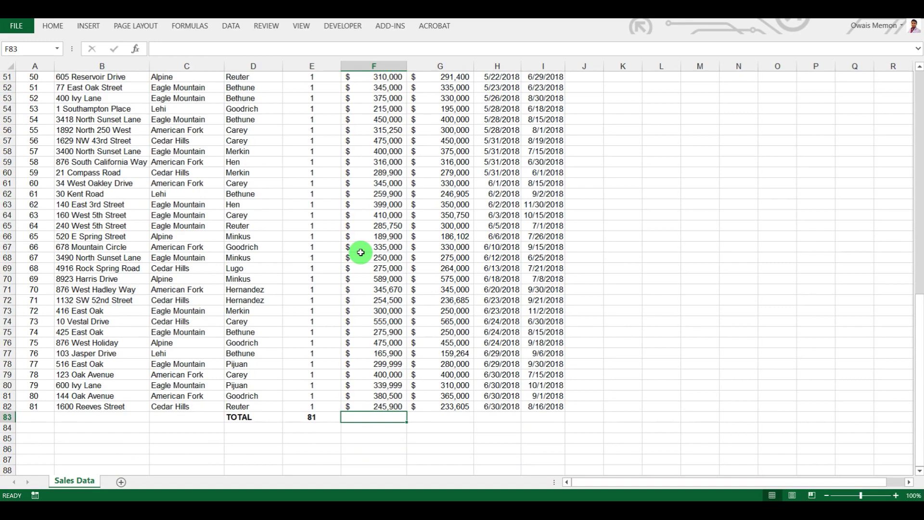
pyautogui.write('=aver')
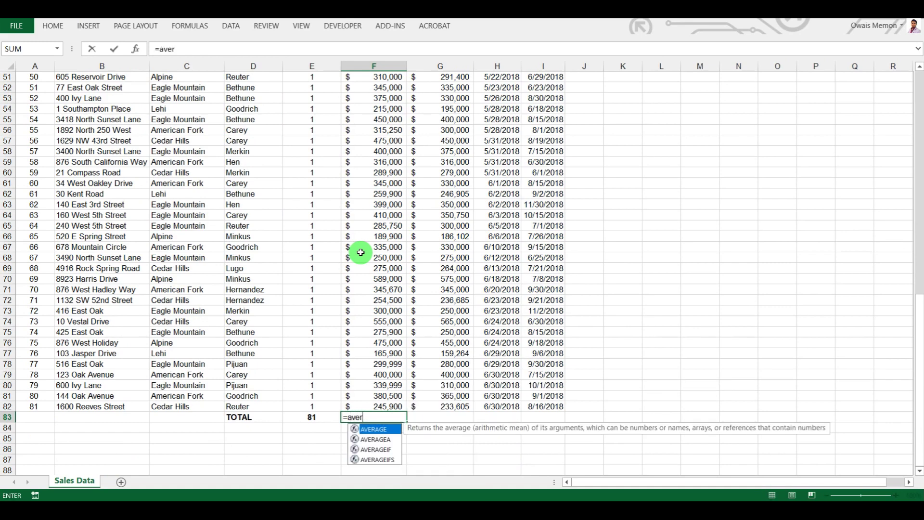
pyautogui.press('Tab')
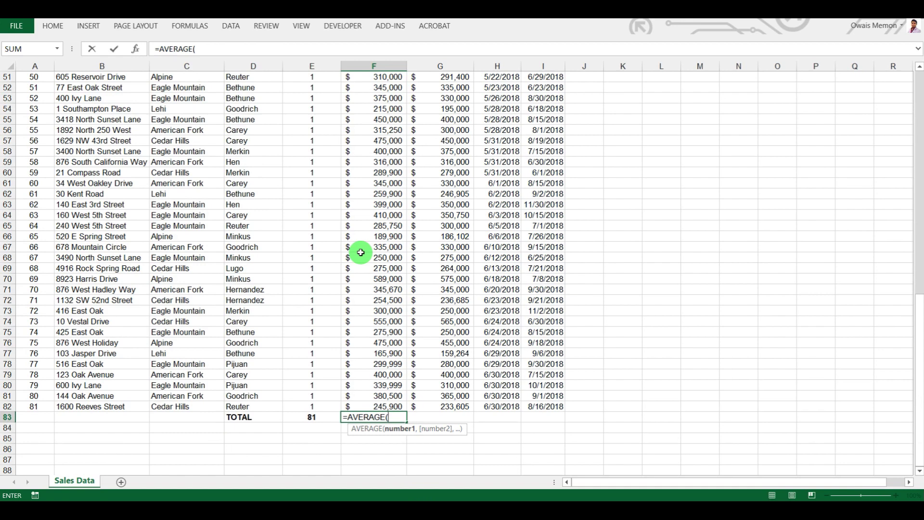
pyautogui.click(372, 407)
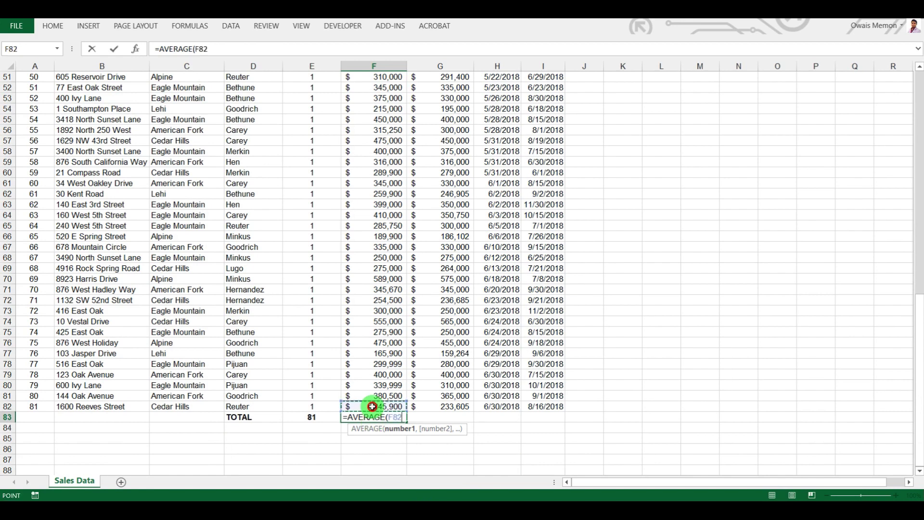
pyautogui.moveTo(372, 407); pyautogui.dragTo(378, 85)
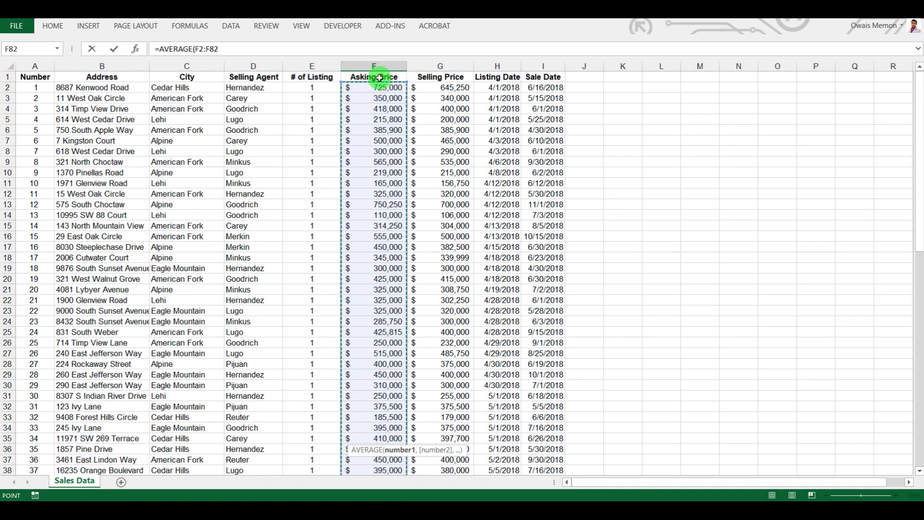
pyautogui.write(')')
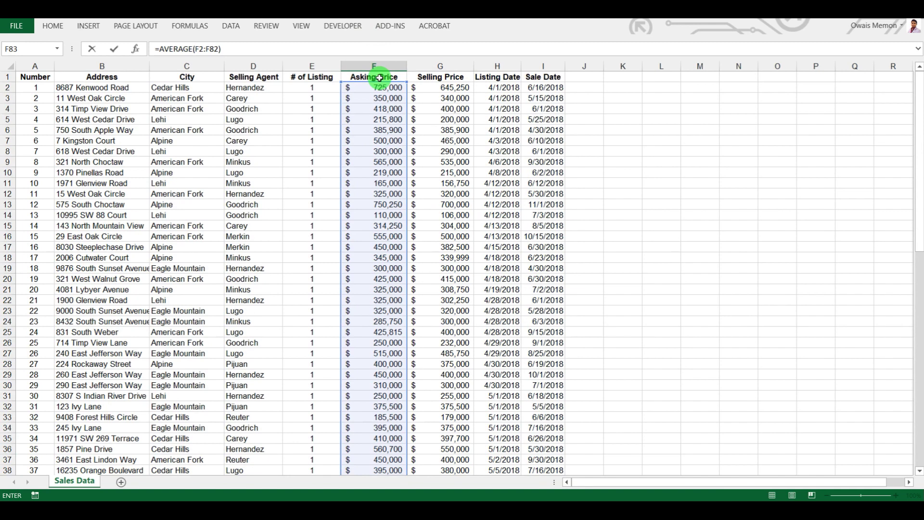
pyautogui.press('Return')
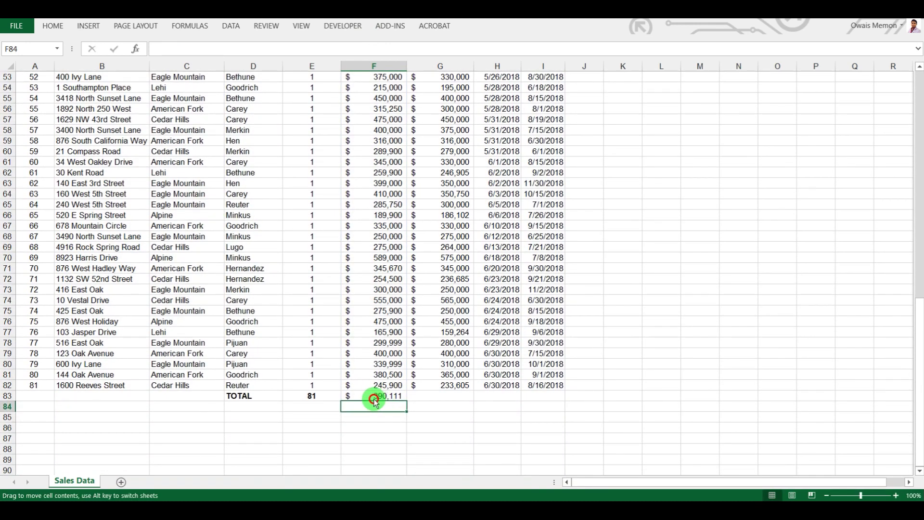
# Step: Make the average asking price in F83 bold
pyautogui.click(370, 395)
pyautogui.click(52, 26)
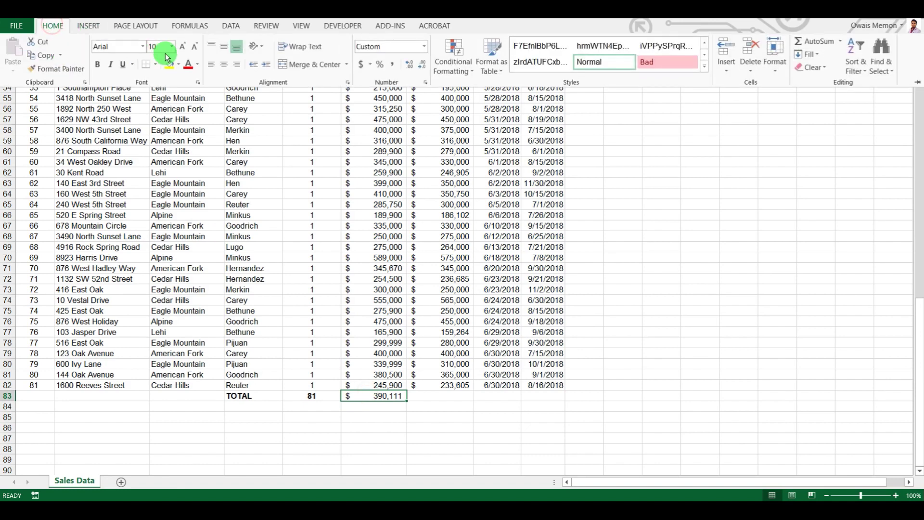
pyautogui.click(96, 64)
pyautogui.click(380, 321)
# Step: Copy the average formula into G83 for a $369,596 selling price average, then select D83:G83
pyautogui.click(423, 386)
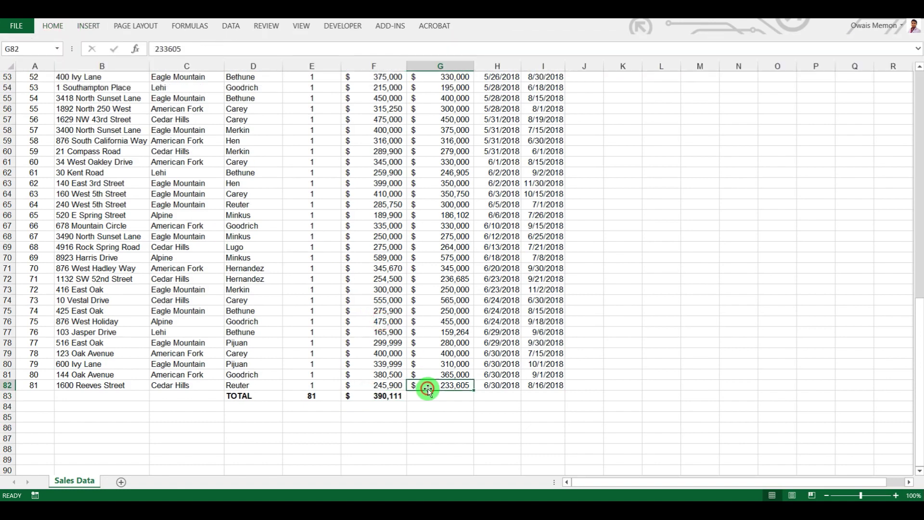
pyautogui.click(424, 397)
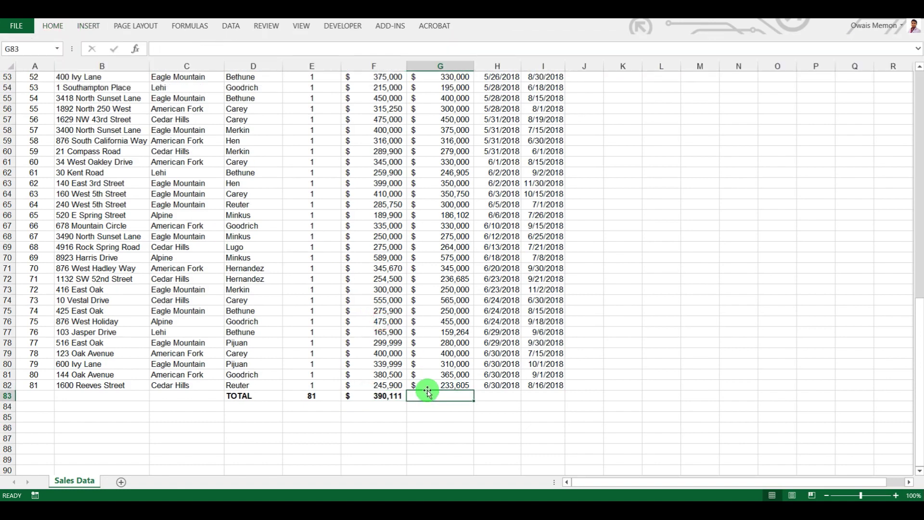
pyautogui.click(381, 396)
pyautogui.hotkey('ctrl', 'c')
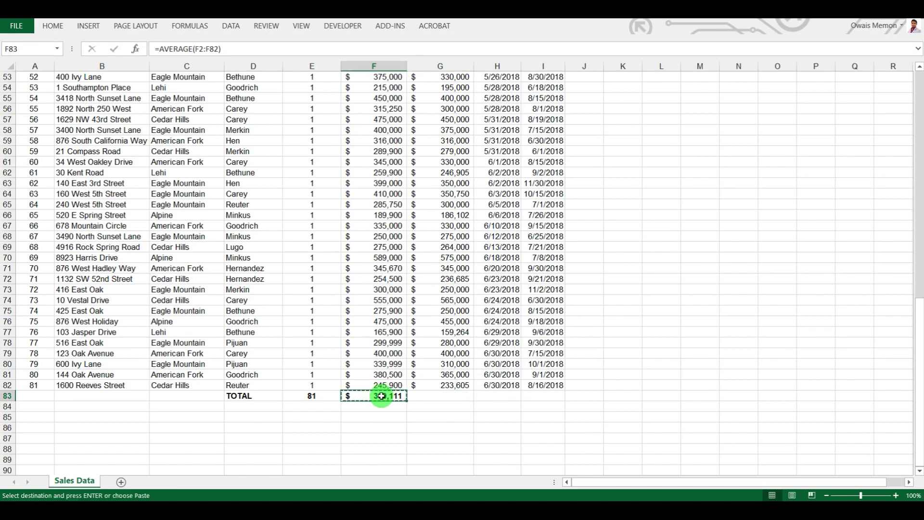
pyautogui.click(445, 399)
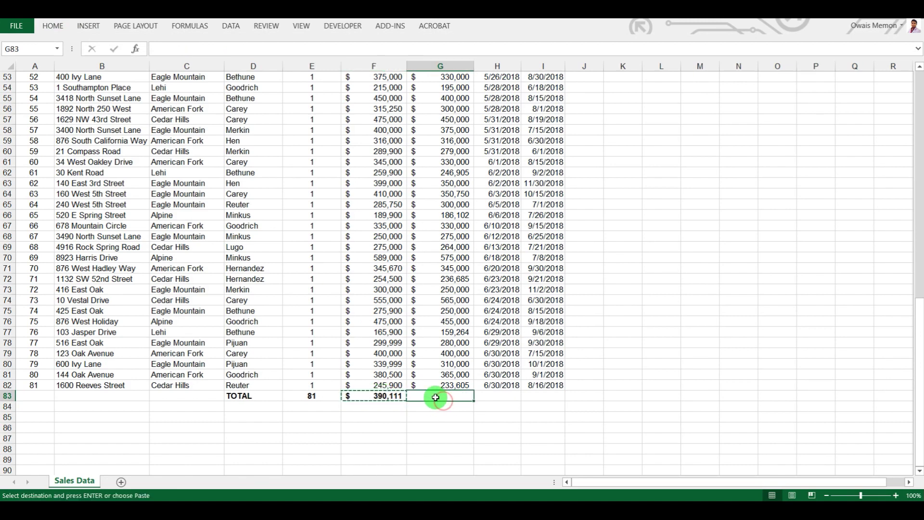
pyautogui.rightClick(435, 397)
pyautogui.click(460, 207)
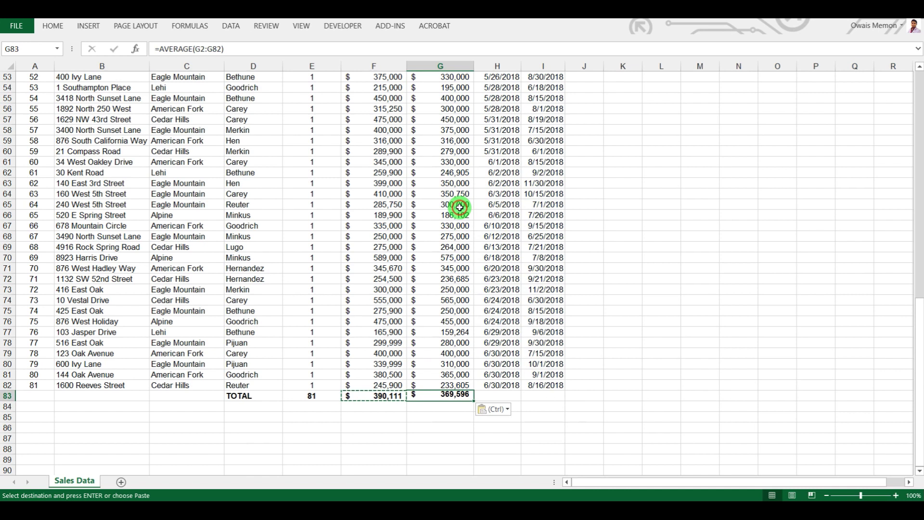
pyautogui.doubleClick(426, 396)
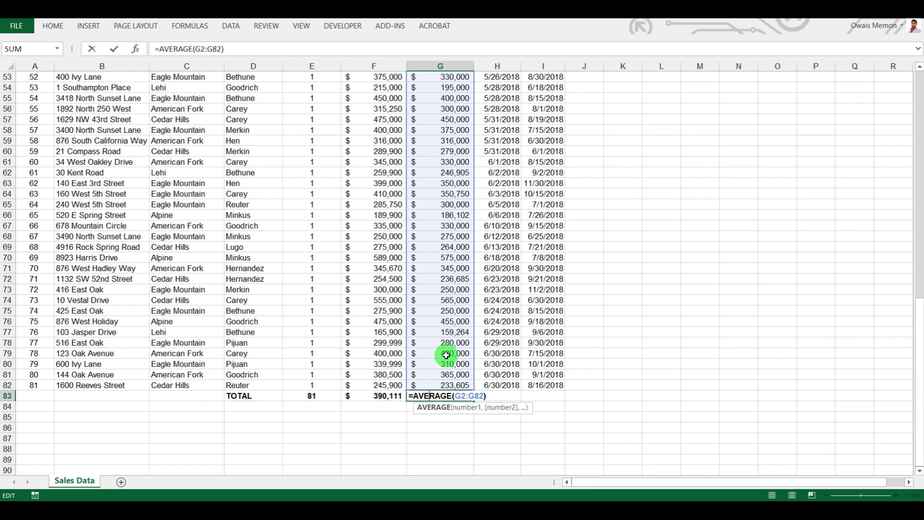
pyautogui.press('Return')
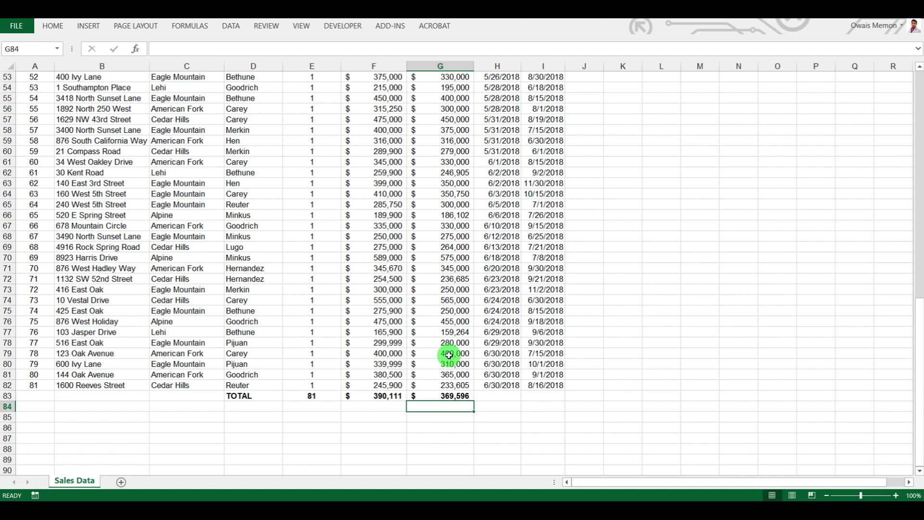
pyautogui.moveTo(441, 395); pyautogui.dragTo(258, 395)
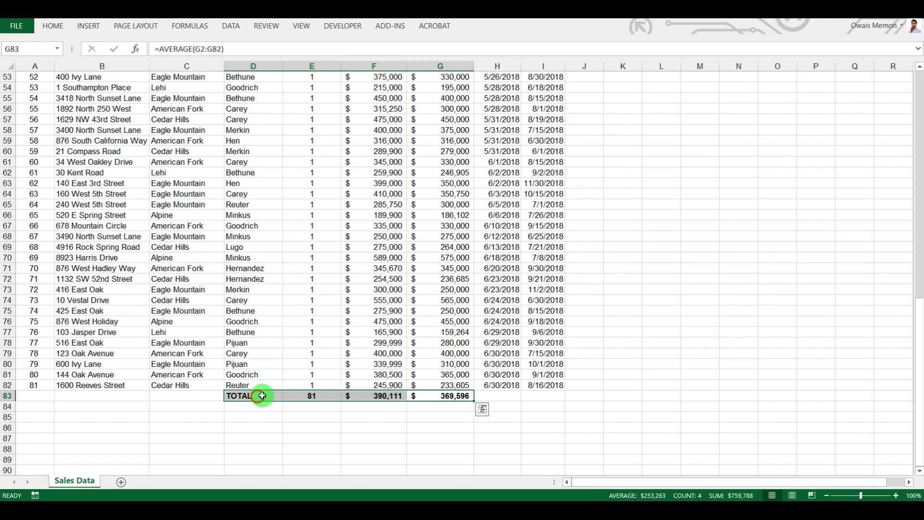
# Step: Label E84 'SUM Functionality' and widen column E to fit
pyautogui.click(312, 405)
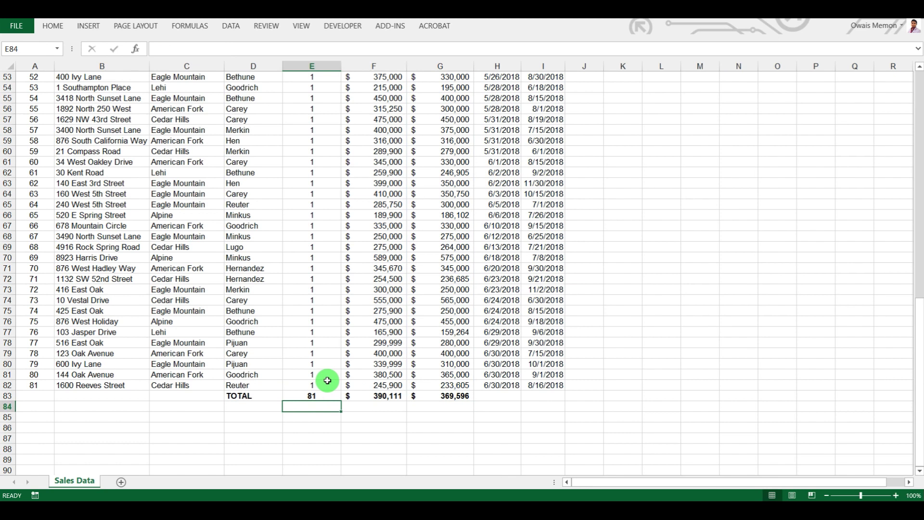
pyautogui.write('=')
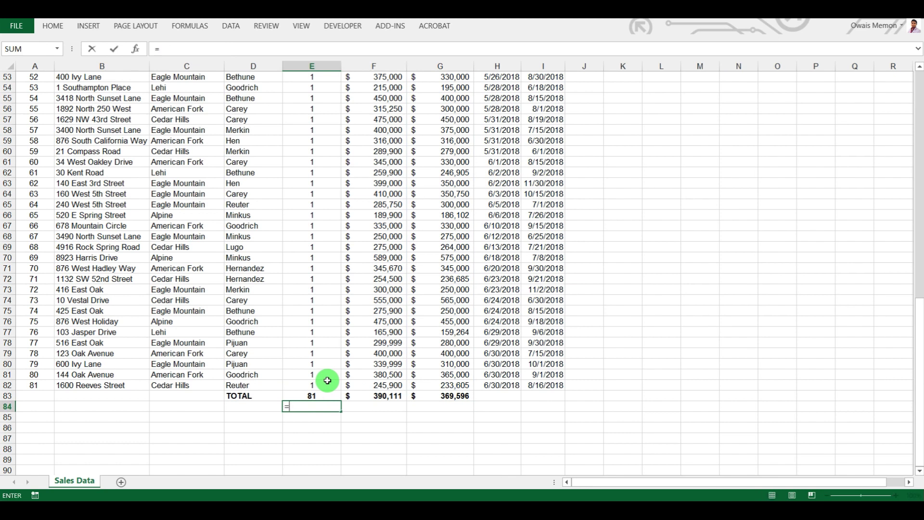
pyautogui.press('BackSpace')
pyautogui.write('SUM')
pyautogui.write(' fu')
pyautogui.write('Functiona')
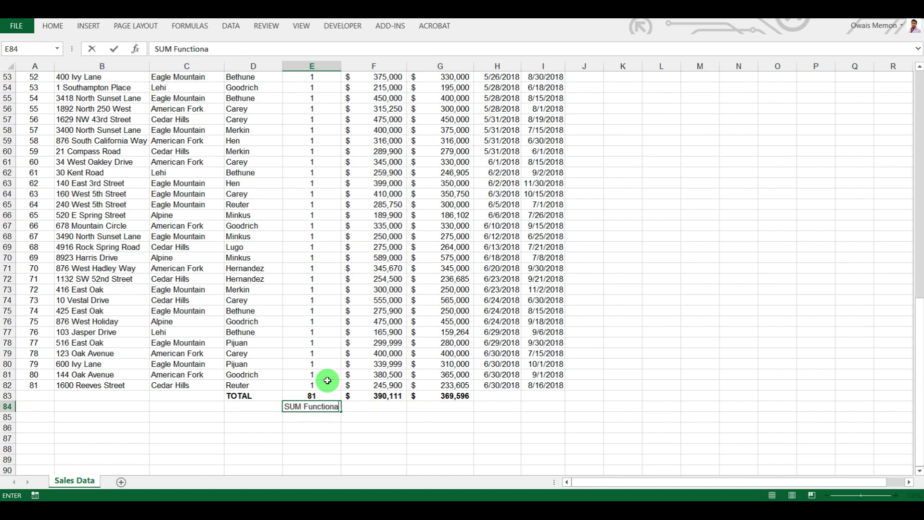
pyautogui.write('y')
pyautogui.press('Return')
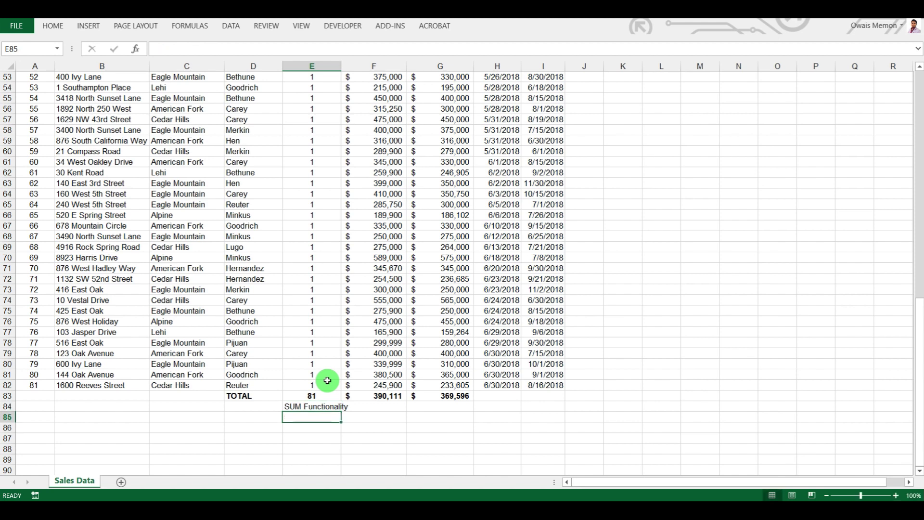
pyautogui.moveTo(341, 68); pyautogui.dragTo(368, 68)
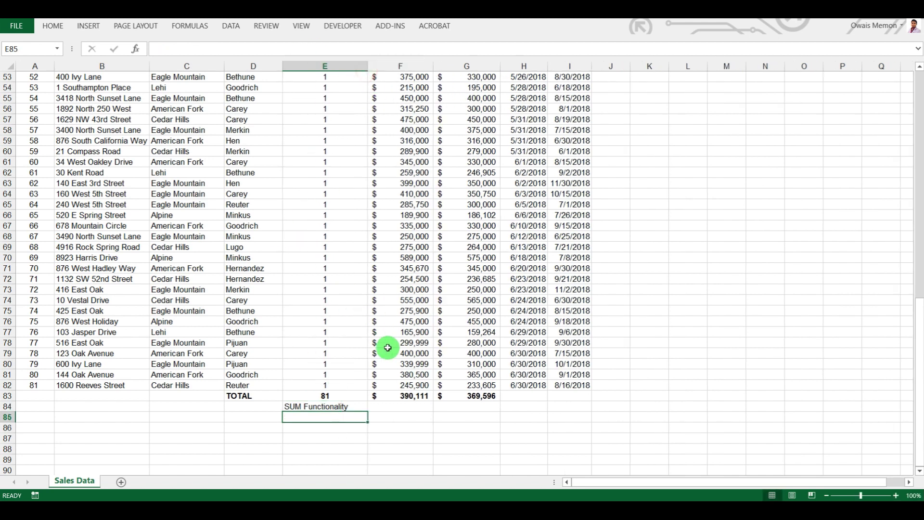
# Step: Put 'Average Functionality' in F84 and G84, widening columns F and G to fit
pyautogui.click(398, 406)
pyautogui.write('Average')
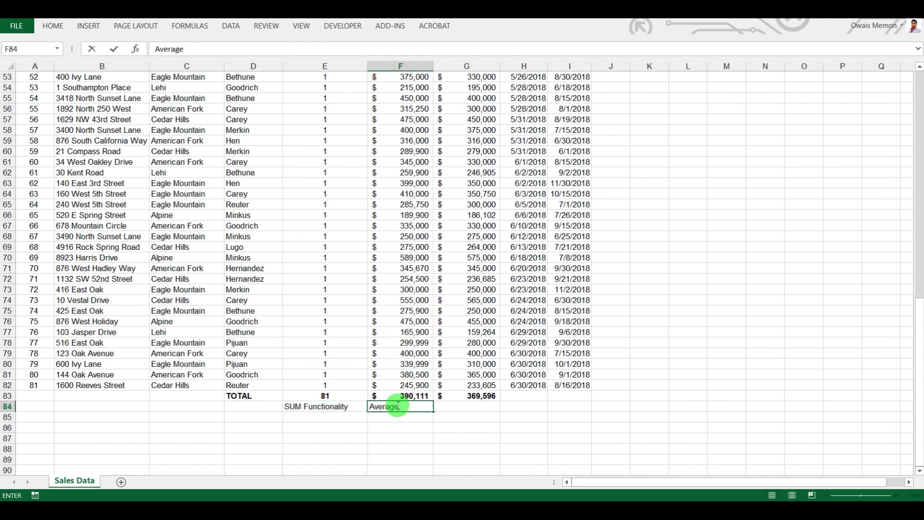
pyautogui.write(' Functionality')
pyautogui.press('Return')
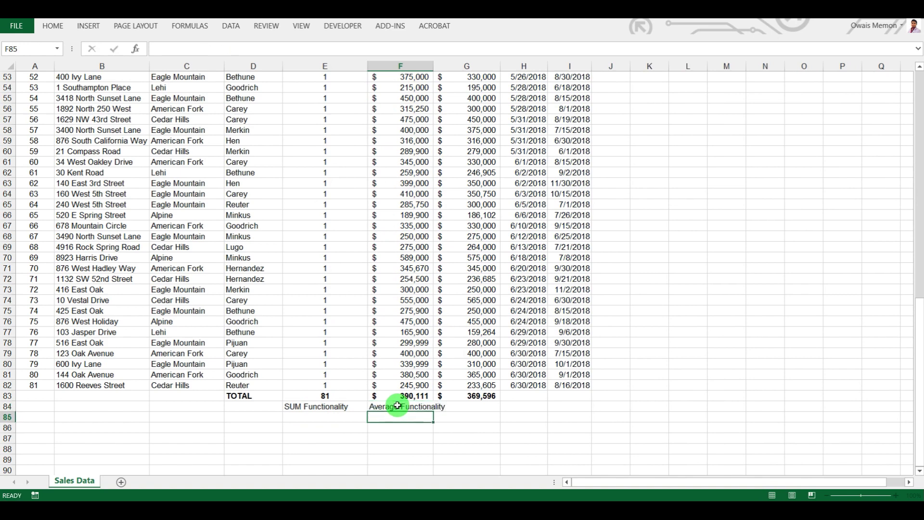
pyautogui.moveTo(434, 66); pyautogui.dragTo(489, 67)
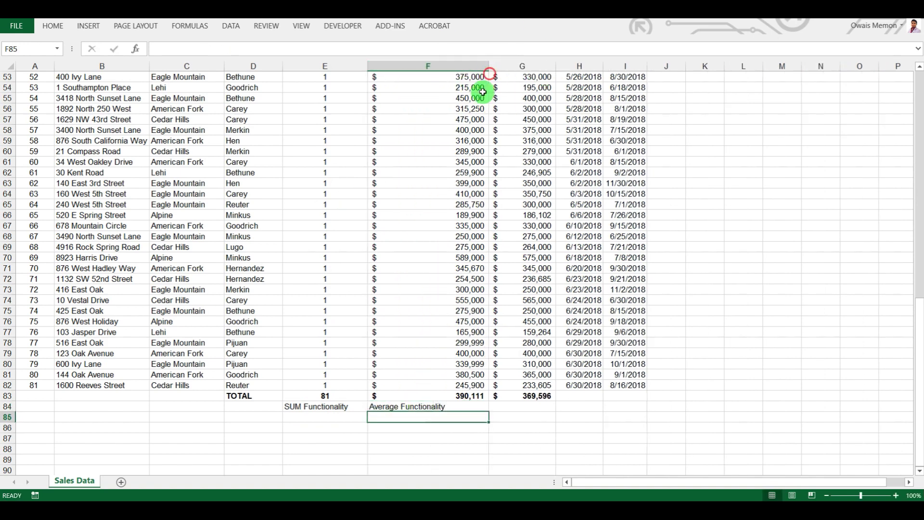
pyautogui.click(460, 407)
pyautogui.hotkey('ctrl', 'c')
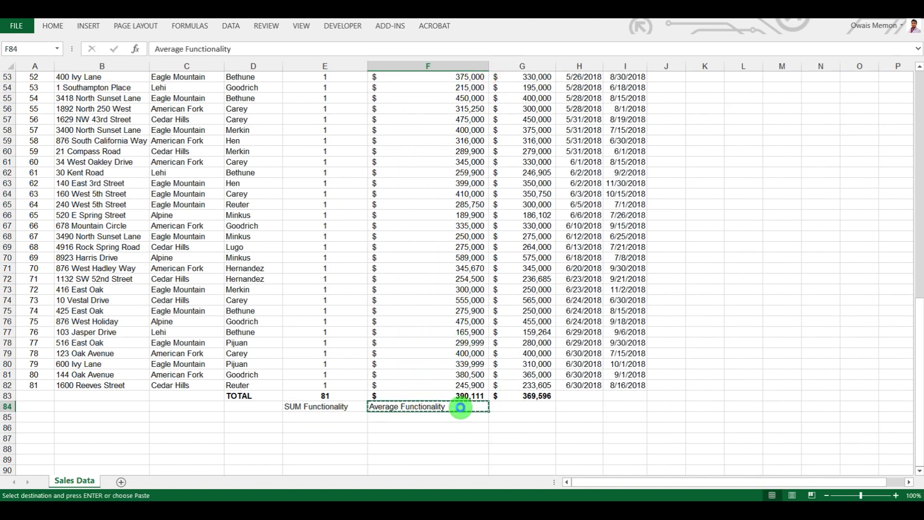
pyautogui.press('Right')
pyautogui.hotkey('ctrl', 'v')
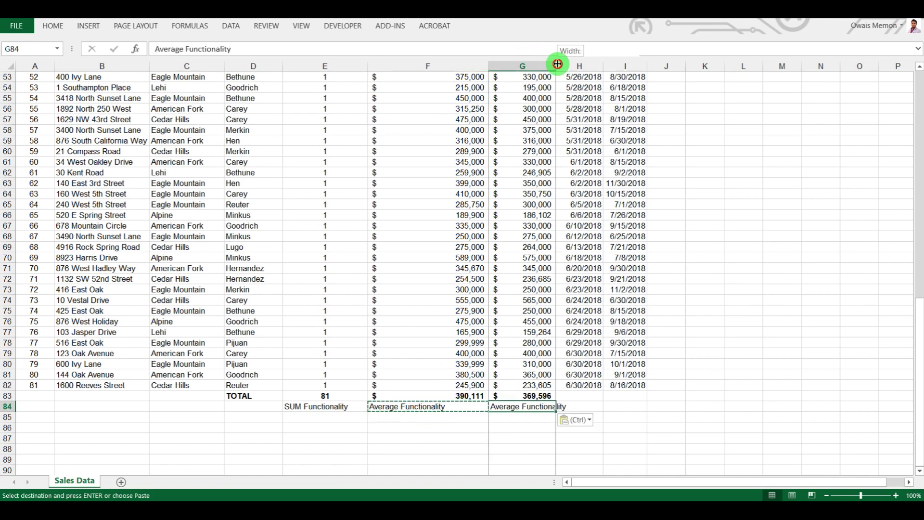
pyautogui.moveTo(557, 66); pyautogui.dragTo(605, 68)
pyautogui.click(711, 198)
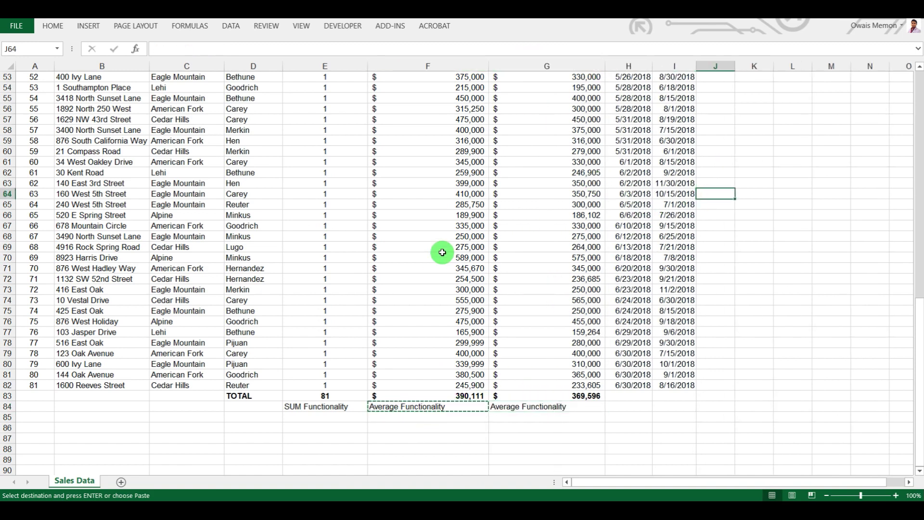
# Step: Jump back to the header row at the top of the Sales Data table
pyautogui.click(636, 205)
pyautogui.hotkey('ctrl', 'Up')
pyautogui.press('Right')
pyautogui.press('Right')
pyautogui.press('Right')
pyautogui.press('Right')
pyautogui.press('Right')
pyautogui.press('Right')
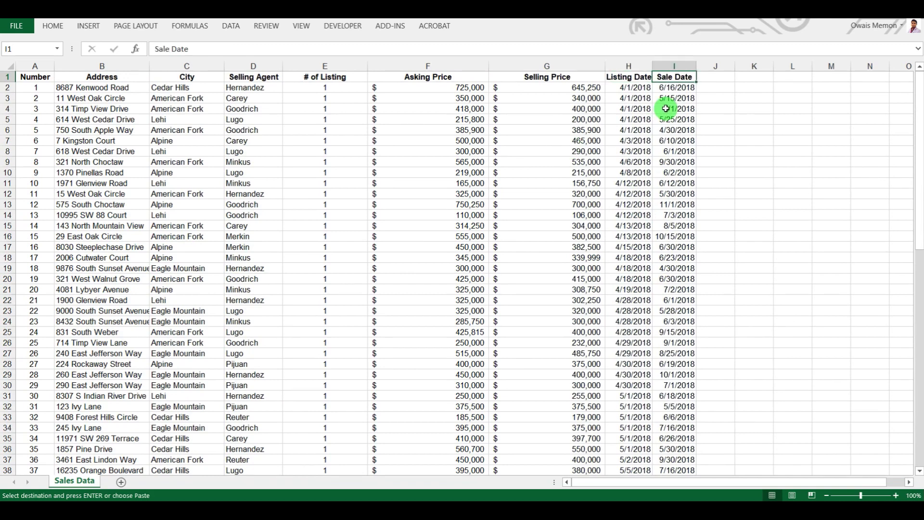
# Step: Copy the City header into L3 and widen column L
pyautogui.hscroll(2, 713, 94)
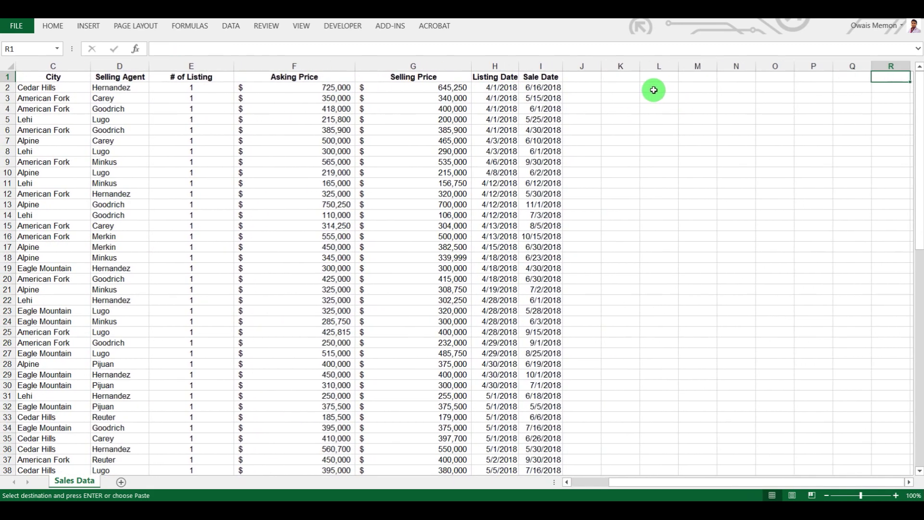
pyautogui.moveTo(652, 89); pyautogui.dragTo(874, 206)
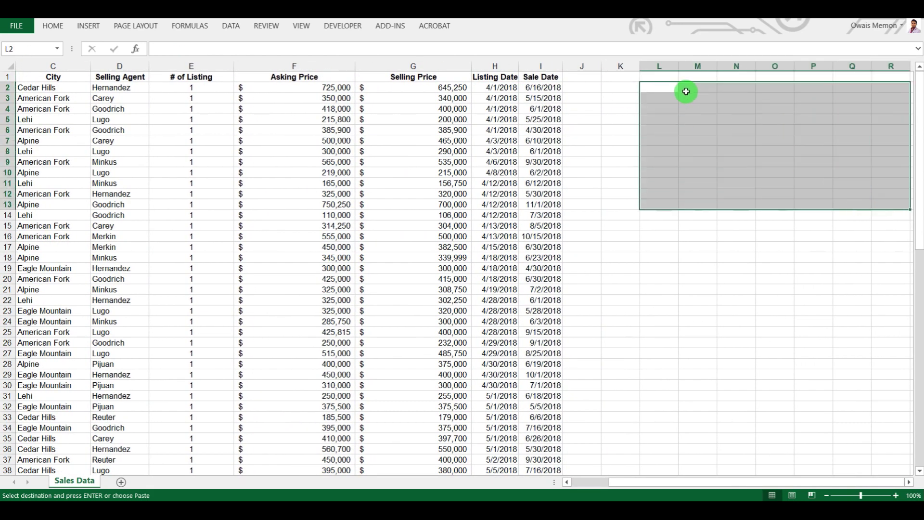
pyautogui.click(659, 98)
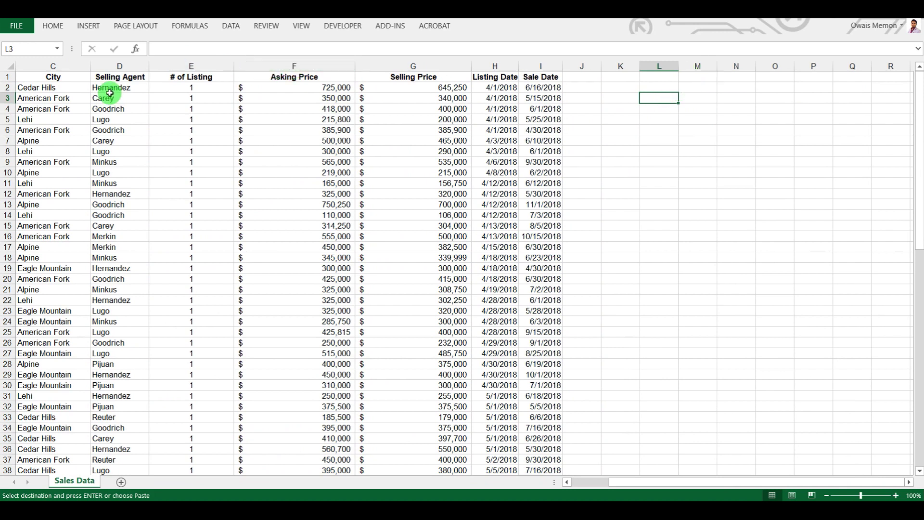
pyautogui.click(120, 77)
pyautogui.hotkey('ctrl', 'c')
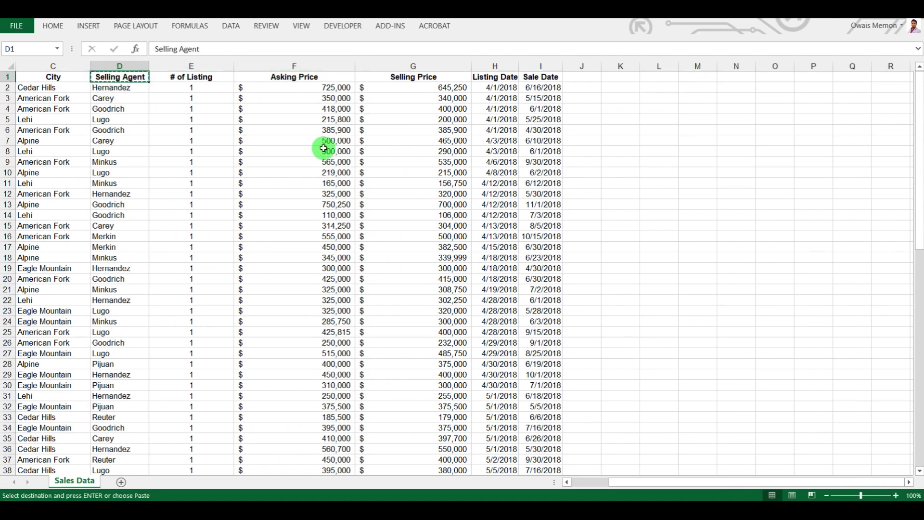
pyautogui.click(657, 96)
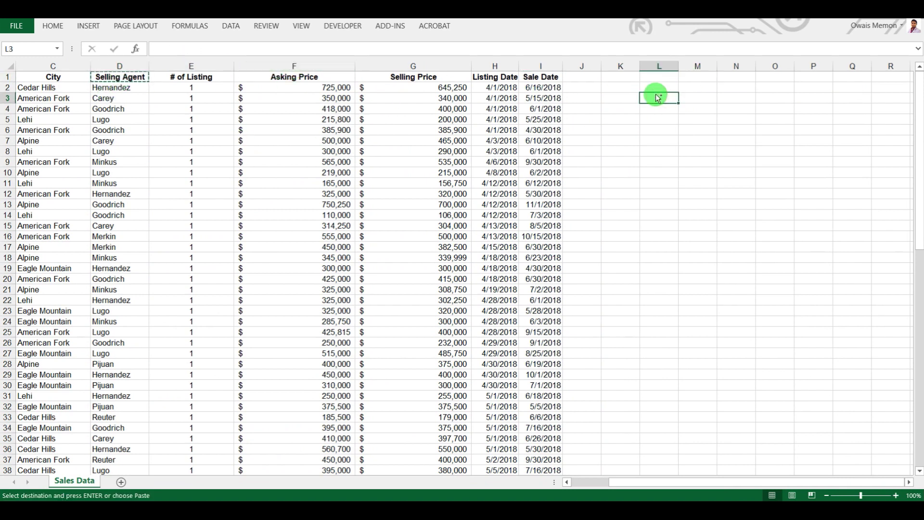
pyautogui.press('Escape')
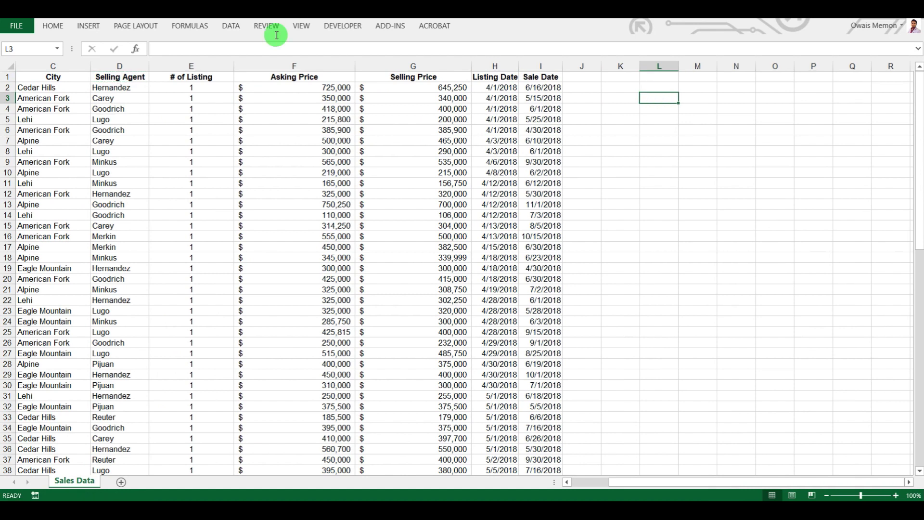
pyautogui.click(121, 78)
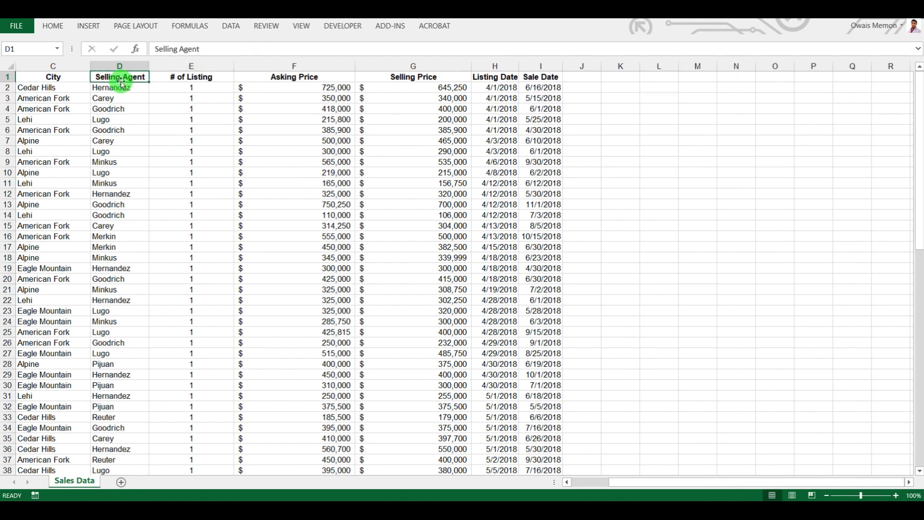
pyautogui.press('Left')
pyautogui.hotkey('ctrl', 'c')
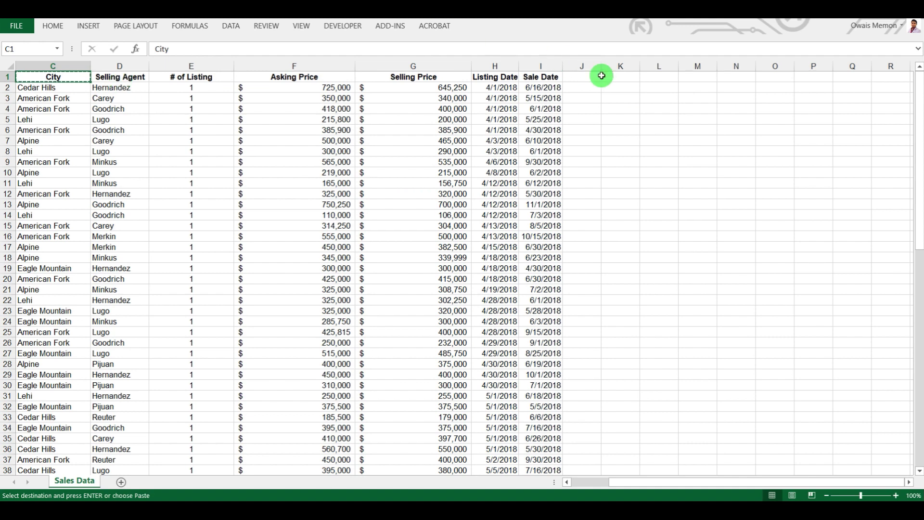
pyautogui.click(659, 99)
pyautogui.hotkey('ctrl', 'v')
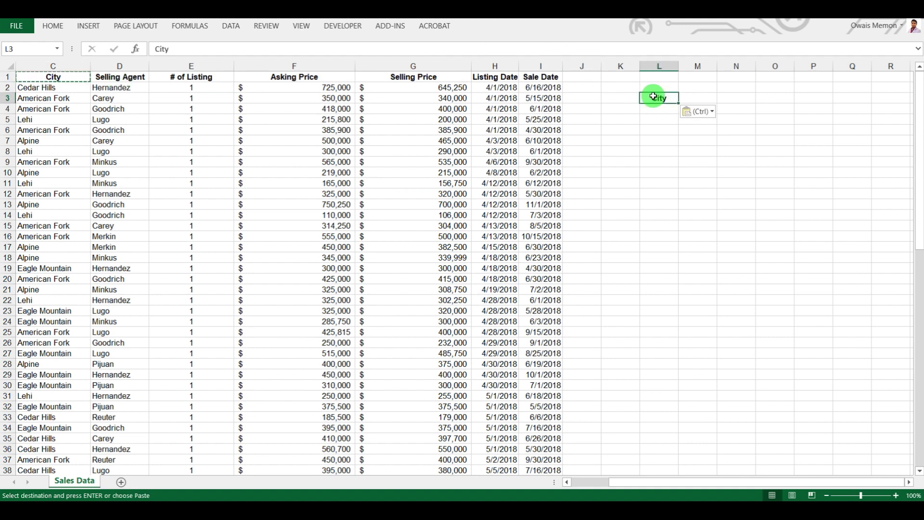
pyautogui.moveTo(679, 66); pyautogui.dragTo(701, 66)
# Step: Type the Total Listing and Avg Asking Price labels in L7 and L8
pyautogui.click(671, 141)
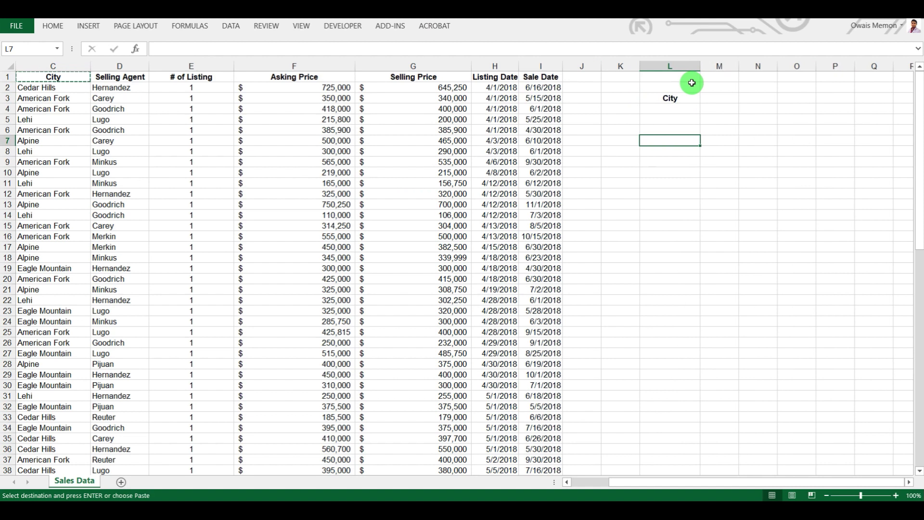
pyautogui.write('To')
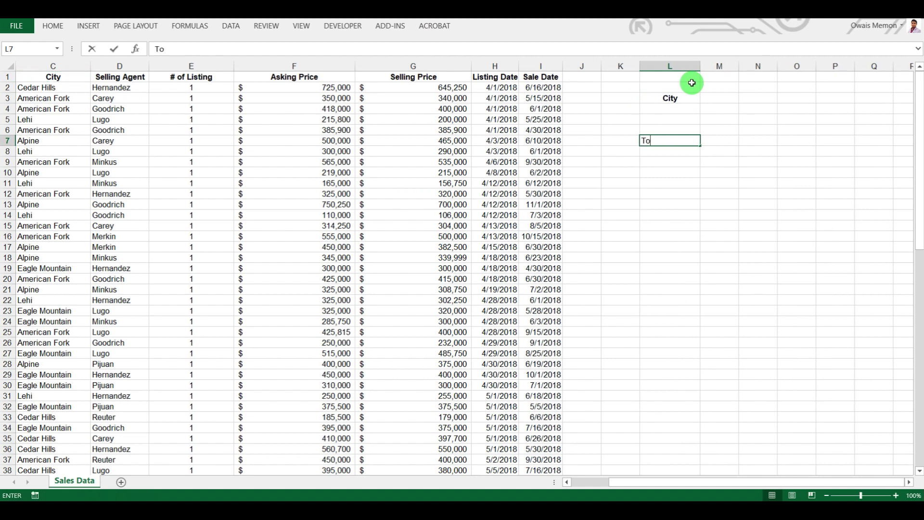
pyautogui.write('tal Listing')
pyautogui.press('Return')
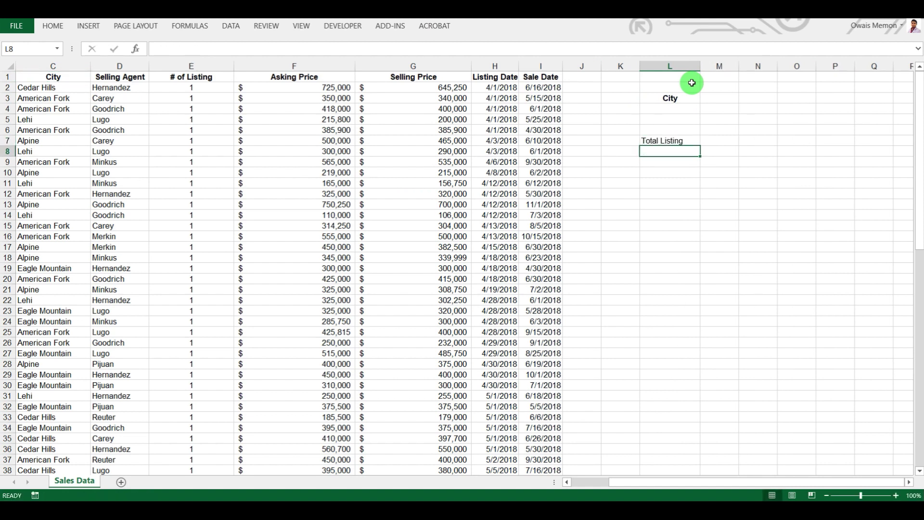
pyautogui.write('Avg')
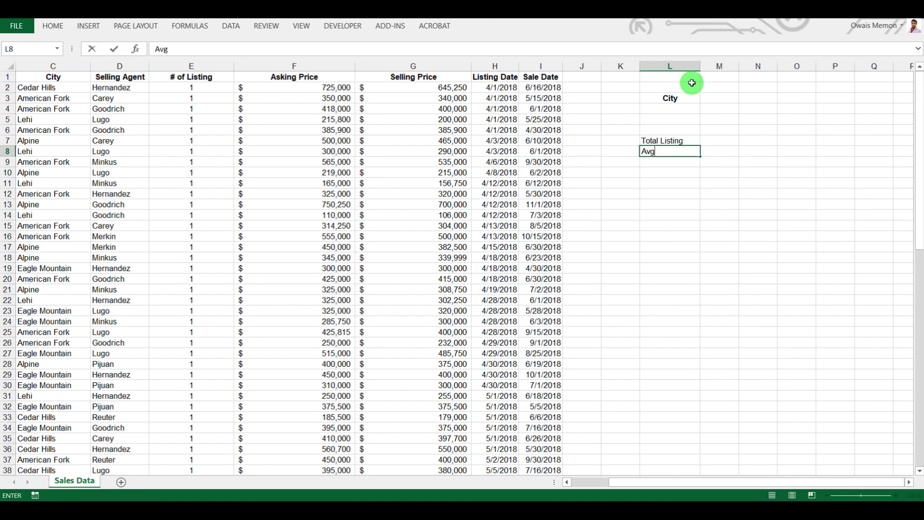
pyautogui.write('g Asking Price')
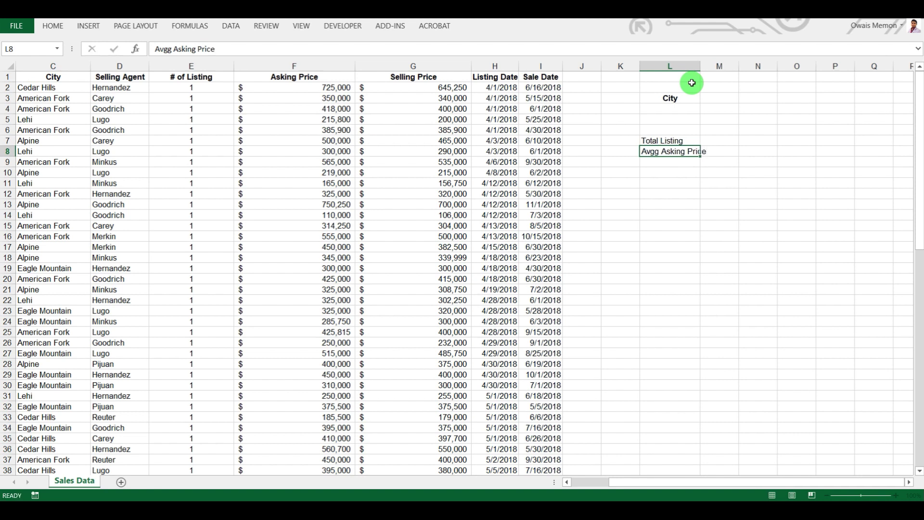
pyautogui.press('Return')
pyautogui.moveTo(702, 69); pyautogui.dragTo(716, 68)
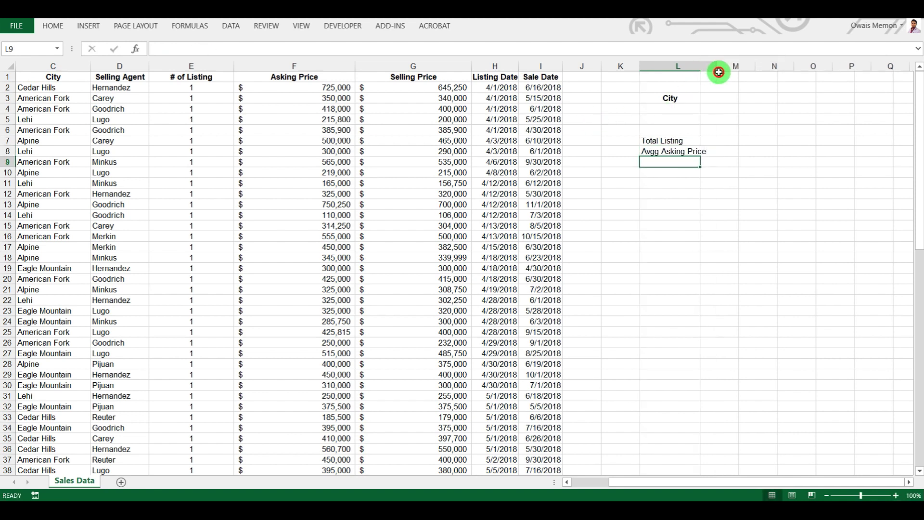
# Step: Fix the 'Avgg' typo in L8 and add the Avg Bid Price label in L9
pyautogui.click(656, 151)
pyautogui.doubleClick(657, 151)
pyautogui.press('BackSpace')
pyautogui.press('Return')
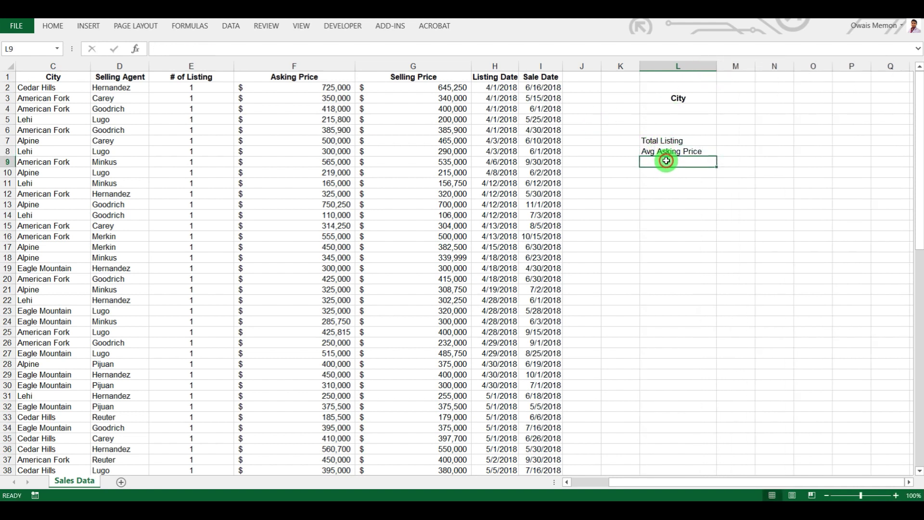
pyautogui.write('Avg Bif')
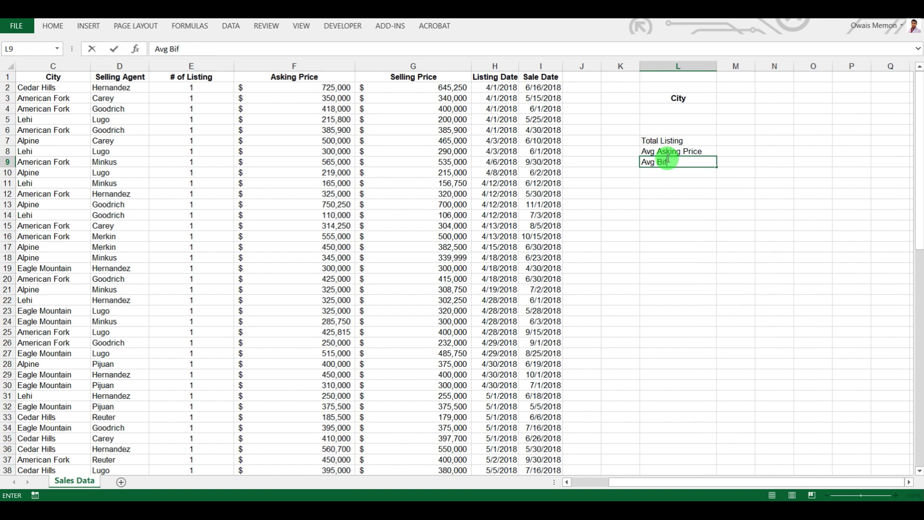
pyautogui.write(' Price')
pyautogui.press('Return')
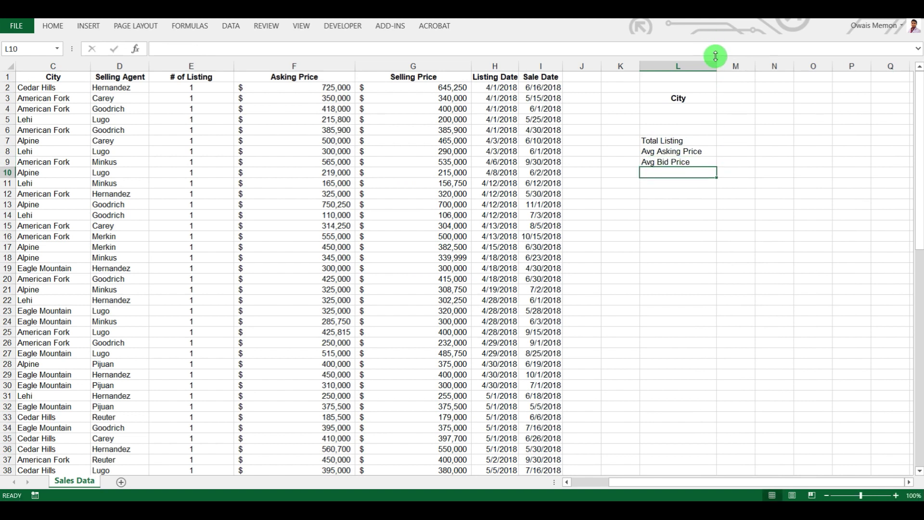
pyautogui.moveTo(718, 66); pyautogui.dragTo(719, 129)
# Step: Type the SUMIF heading in M6
pyautogui.click(728, 130)
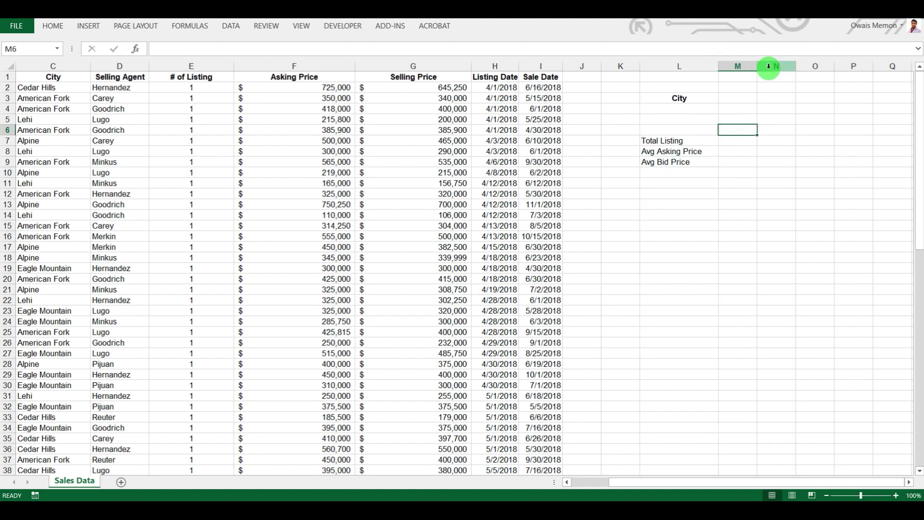
pyautogui.write('SUMIF')
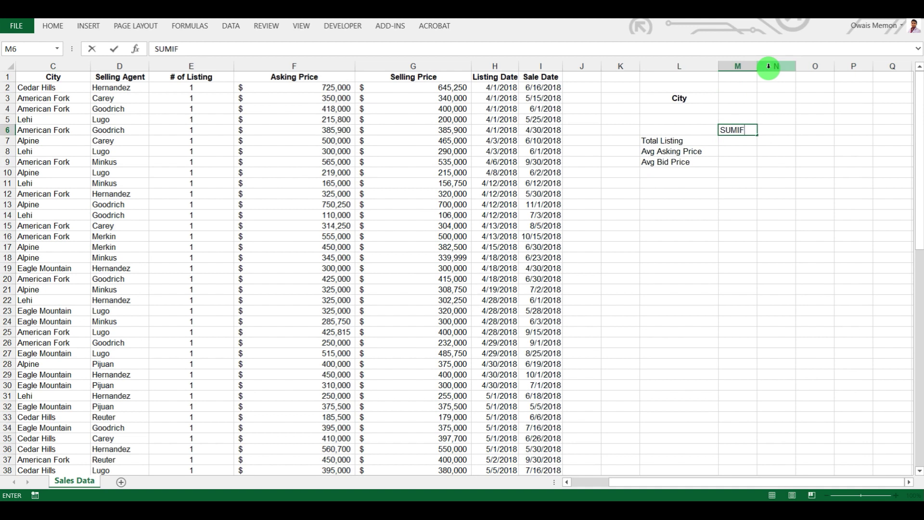
pyautogui.press('Return')
pyautogui.press('Up')
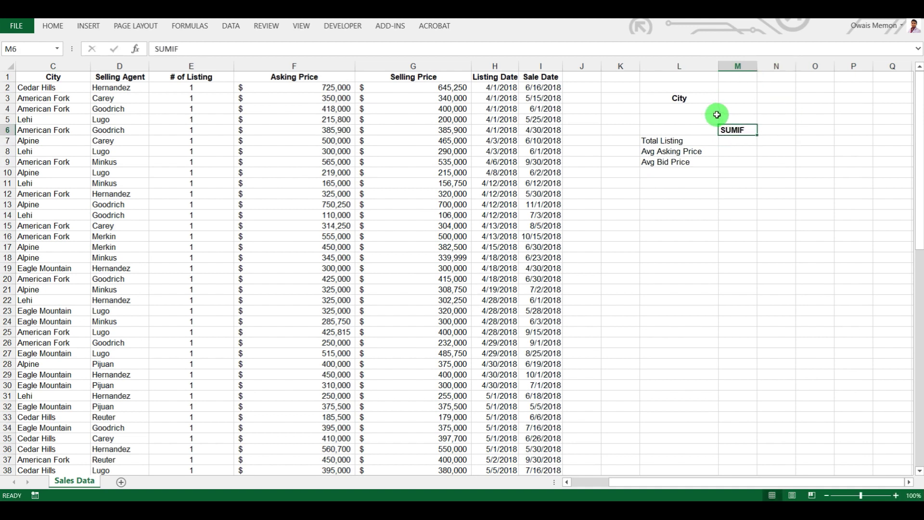
# Step: Widen column M and fill cell M3 with yellow
pyautogui.moveTo(758, 67); pyautogui.dragTo(780, 71)
pyautogui.click(740, 98)
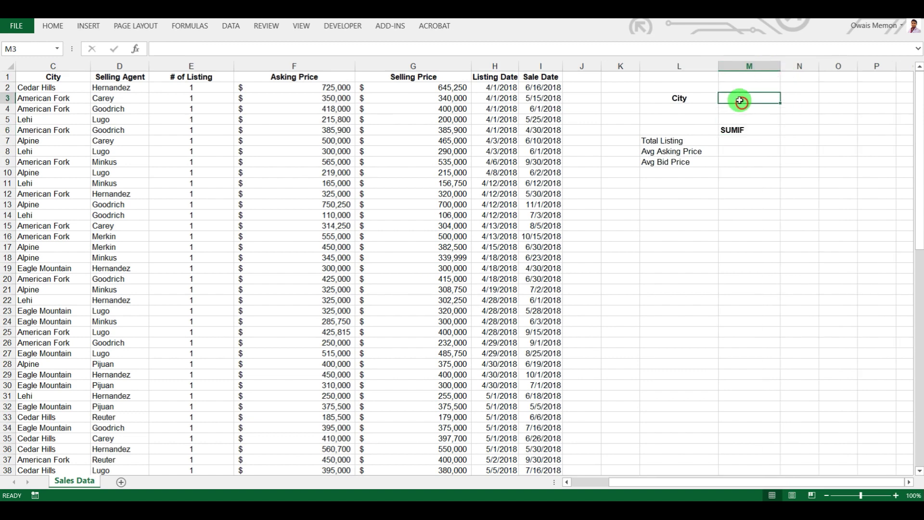
pyautogui.click(56, 27)
pyautogui.click(167, 61)
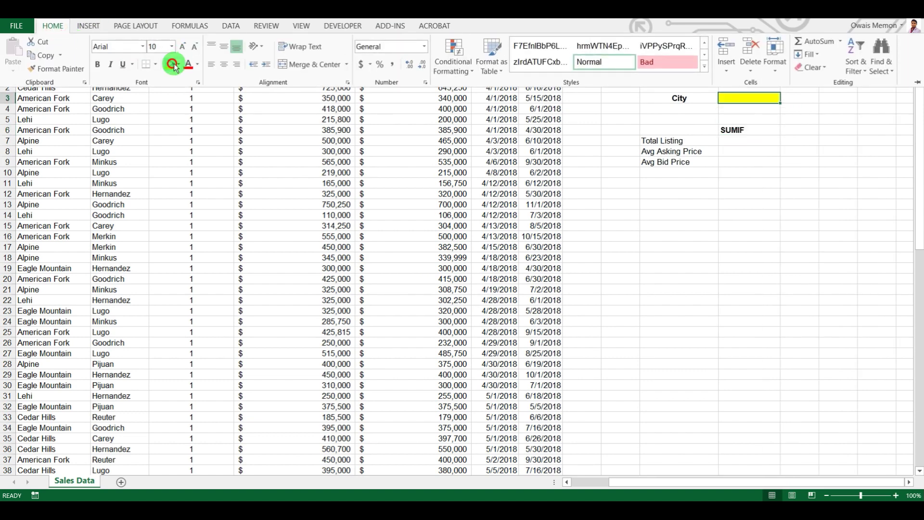
pyautogui.click(609, 218)
# Step: Paste the agent name Lugo from D8 into M3 and centre it
pyautogui.click(105, 153)
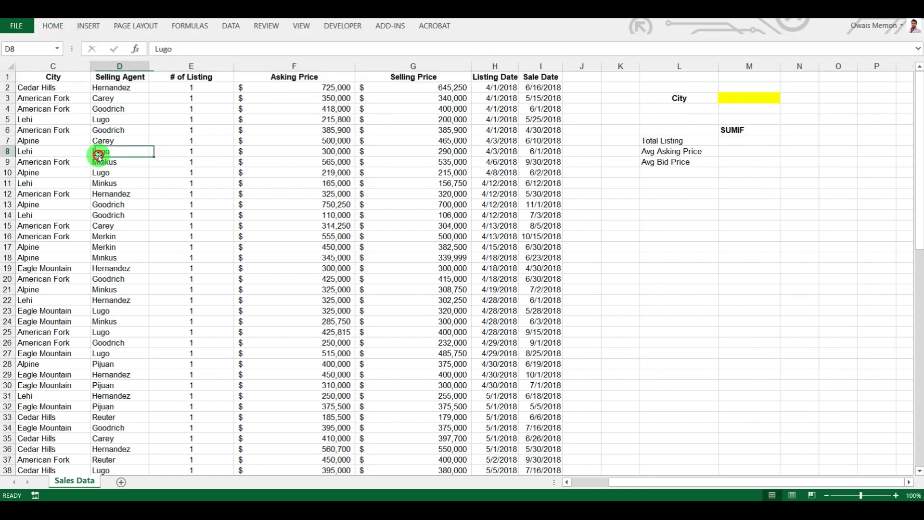
pyautogui.hotkey('ctrl', 'c')
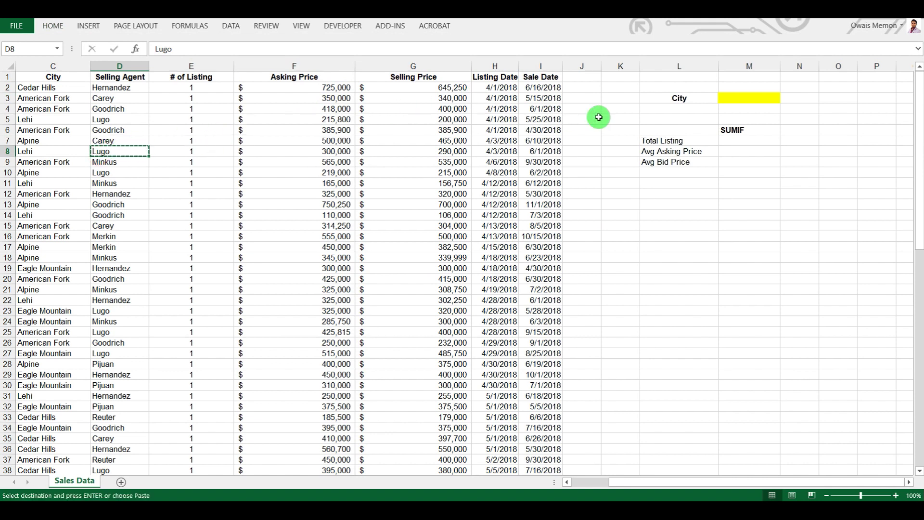
pyautogui.rightClick(752, 99)
pyautogui.click(799, 153)
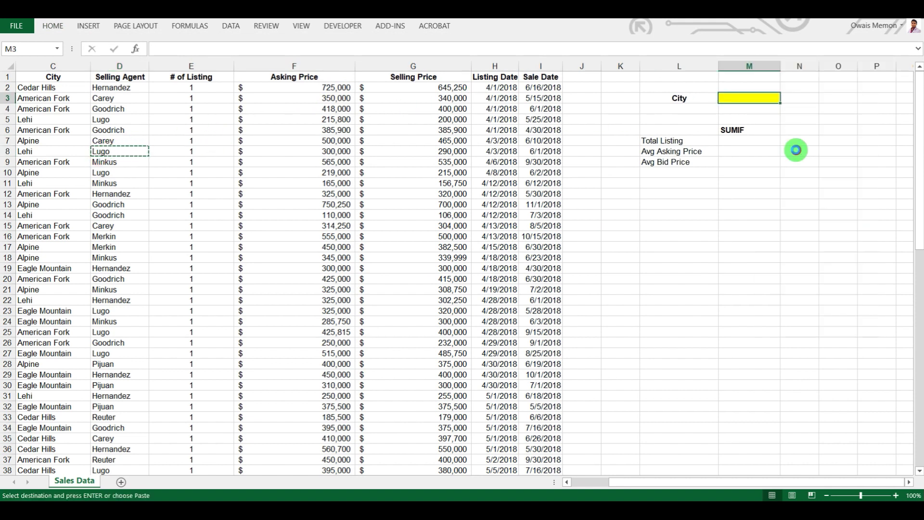
pyautogui.click(52, 26)
pyautogui.click(223, 63)
pyautogui.click(750, 223)
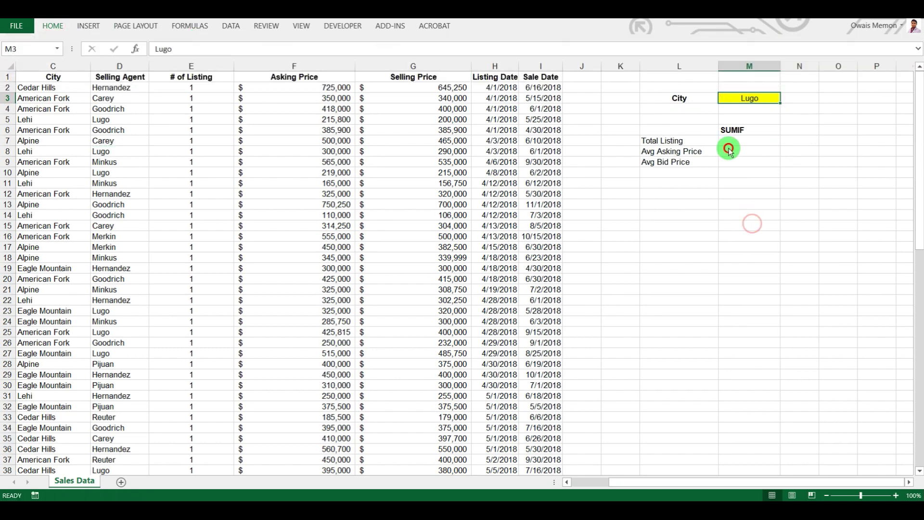
pyautogui.click(741, 150)
# Step: Start a formula in M7 beside Total Listing, entering =sumif( with no arguments yet
pyautogui.click(747, 142)
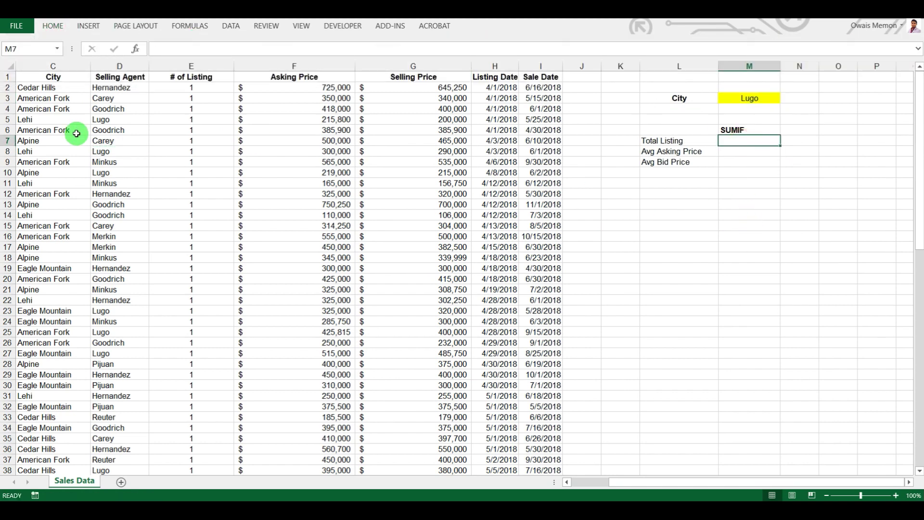
pyautogui.write('=')
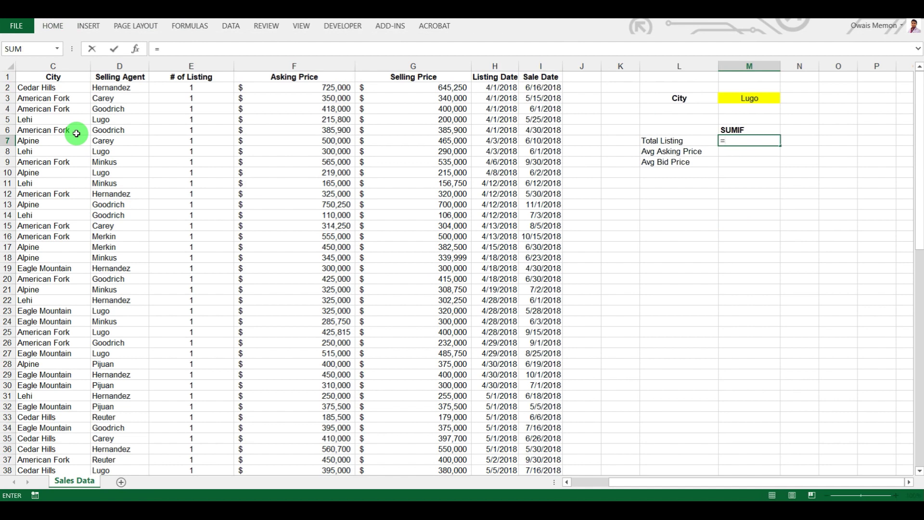
pyautogui.write('su')
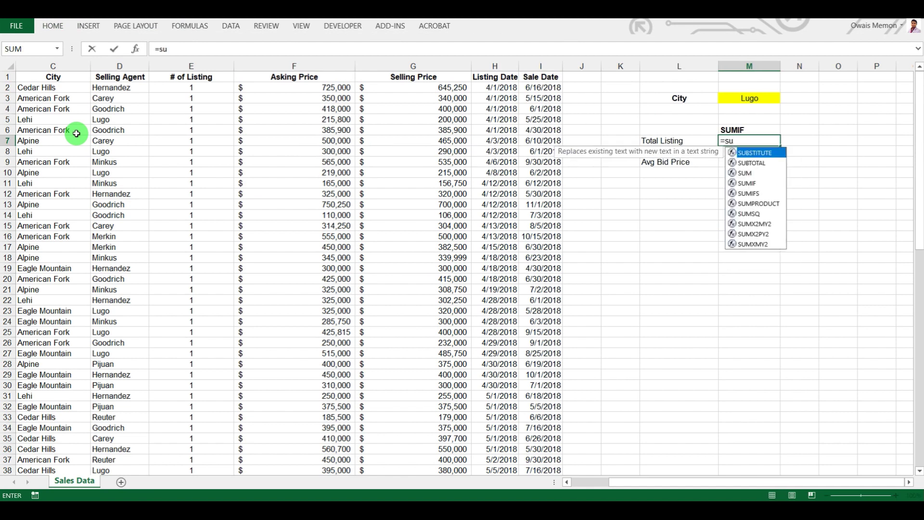
pyautogui.write('mif')
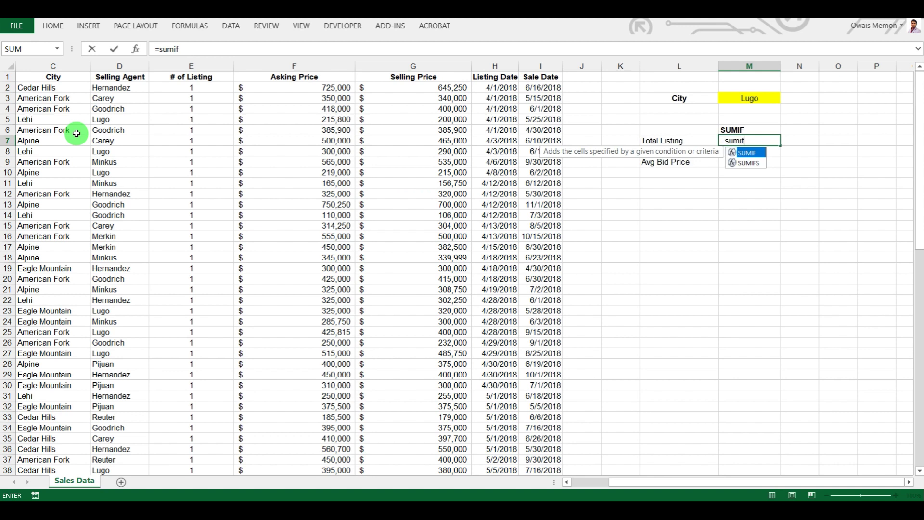
pyautogui.write('(')
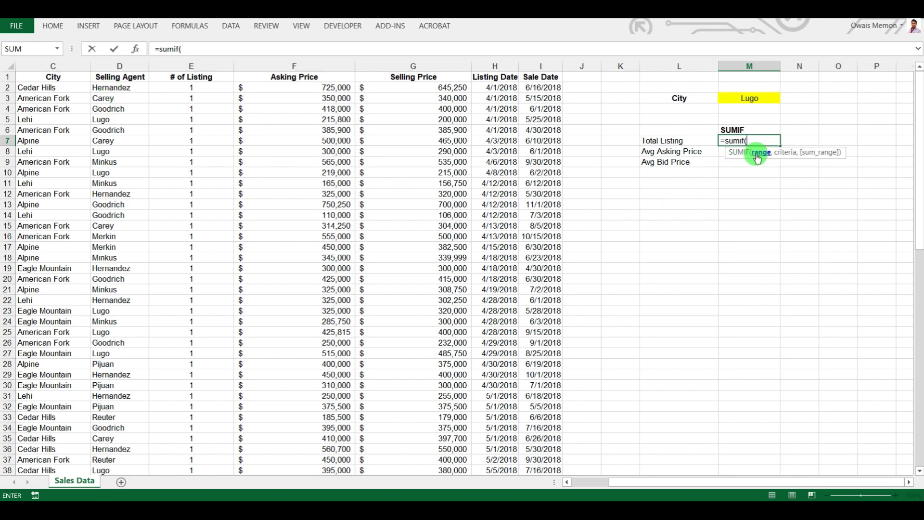
# Step: Enter City range C2:C82 and criteria cell M3 into the SUMIF formula in M7
pyautogui.moveTo(42, 86); pyautogui.dragTo(64, 439)
pyautogui.scroll(16, 624, 180)
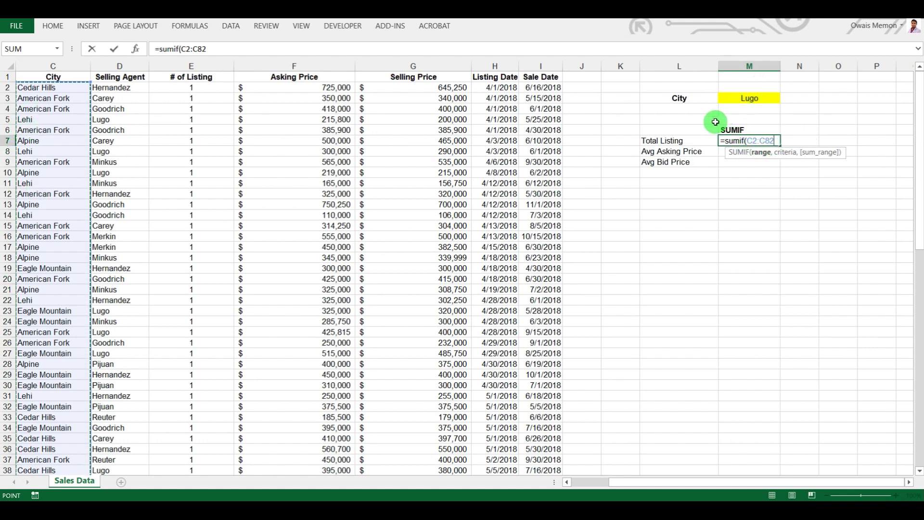
pyautogui.write(',')
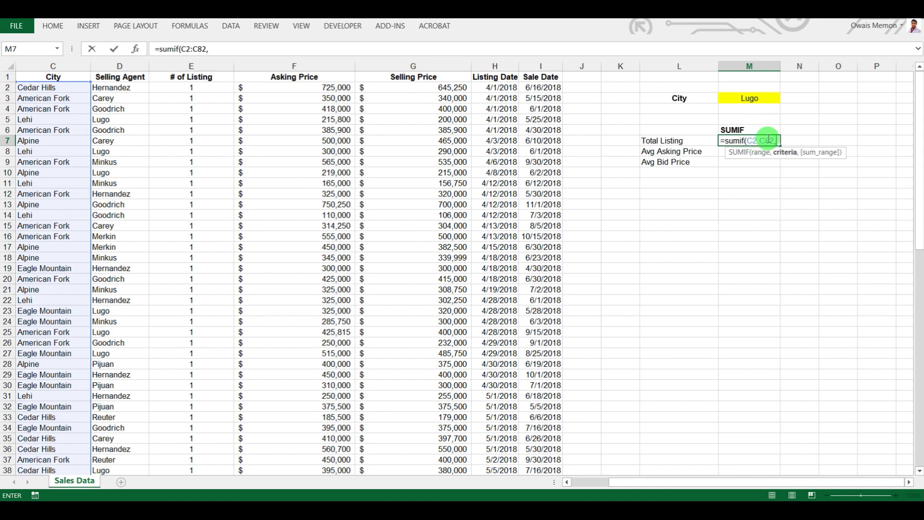
pyautogui.click(754, 98)
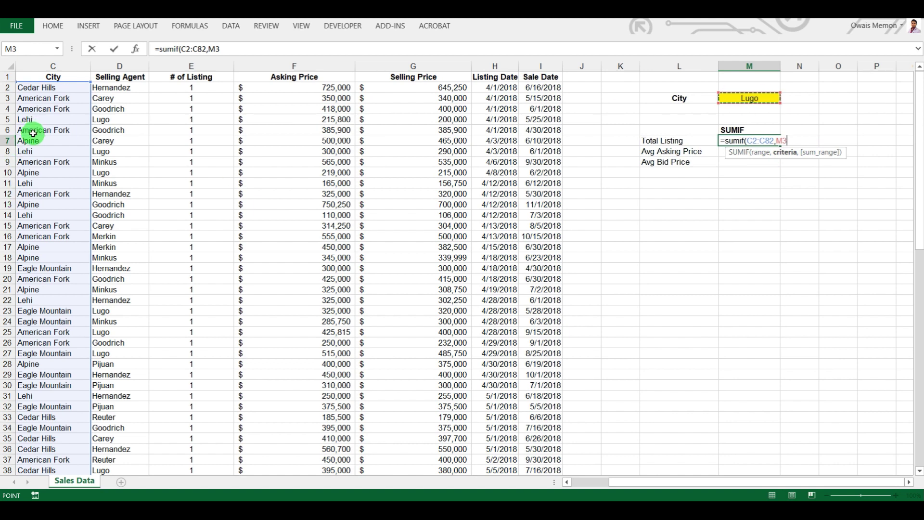
pyautogui.write(',')
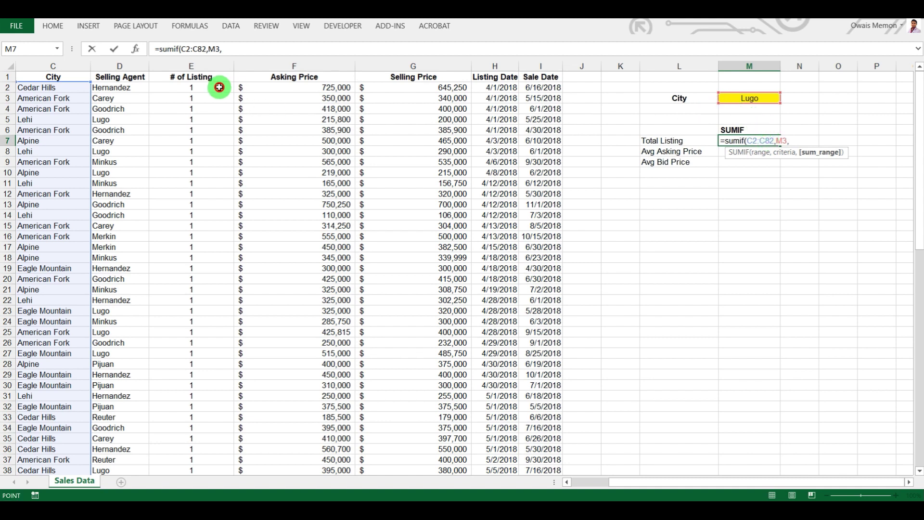
# Step: Add sum range E2:E82 and commit =SUMIF(C2:C82,M3,E2:E82) in M7, returning 0 for Lugo
pyautogui.moveTo(219, 87); pyautogui.dragTo(189, 452)
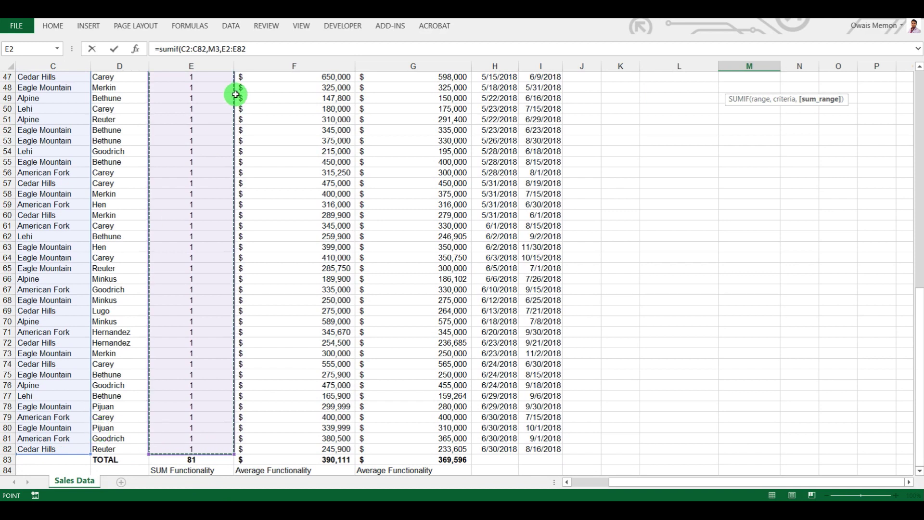
pyautogui.moveTo(221, 49); pyautogui.dragTo(256, 48)
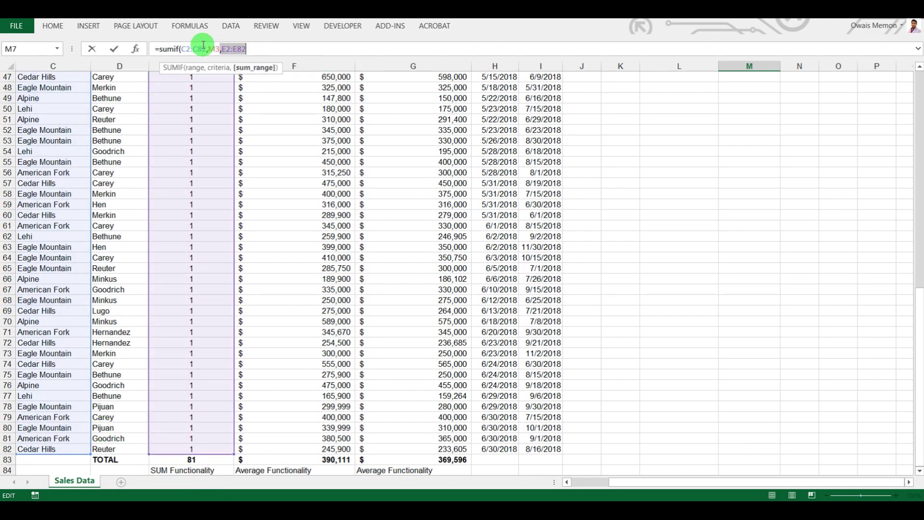
pyautogui.moveTo(185, 49); pyautogui.dragTo(203, 50)
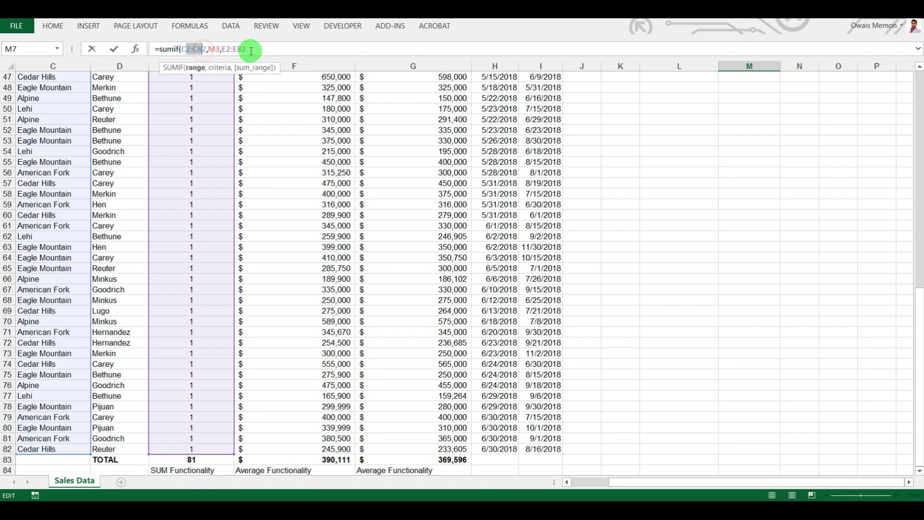
pyautogui.click(248, 50)
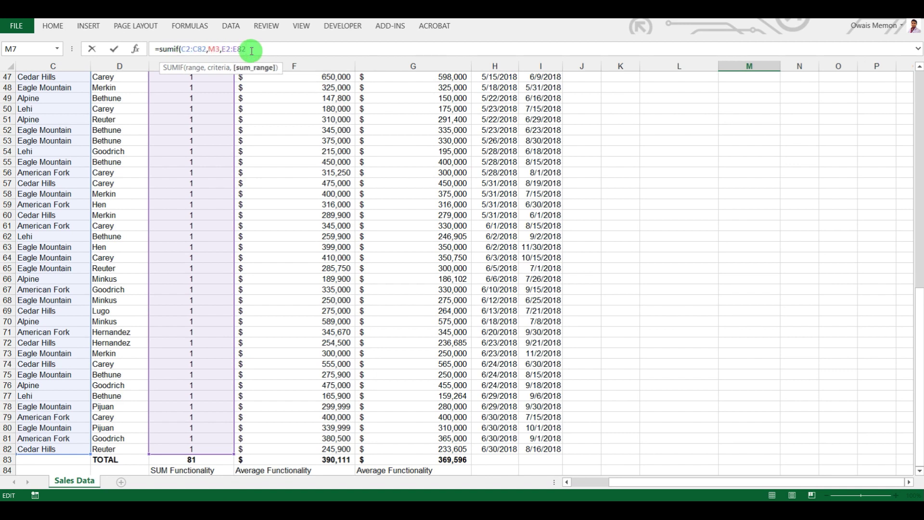
pyautogui.press('Return')
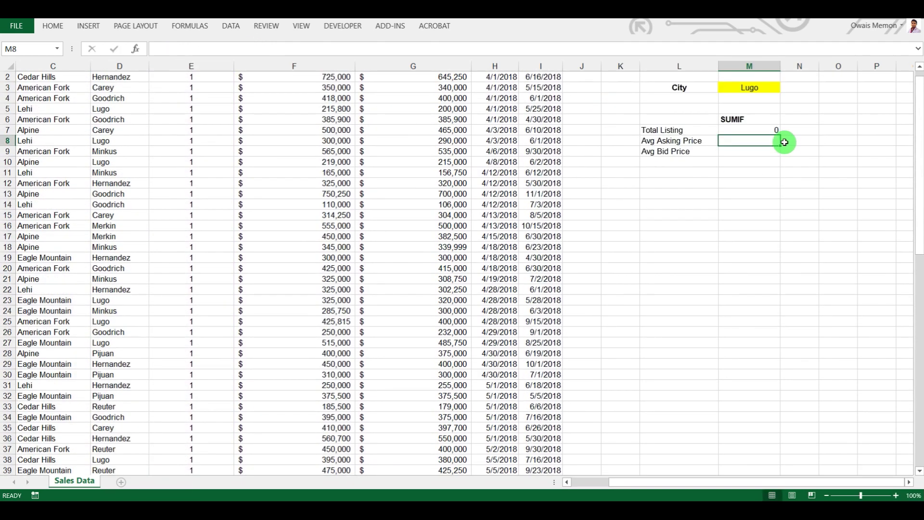
# Step: Review the Total Listing formula and the Lugo city value in M3
pyautogui.doubleClick(760, 130)
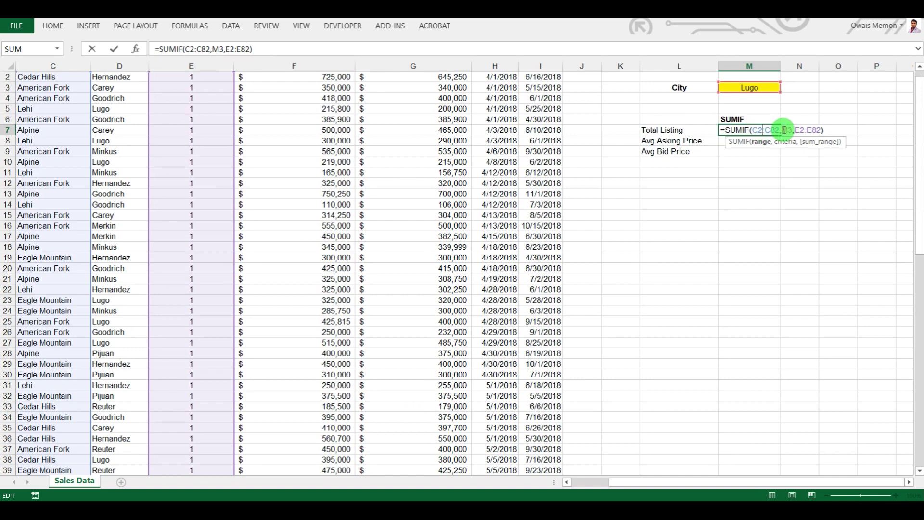
pyautogui.scroll(1, 617, 132)
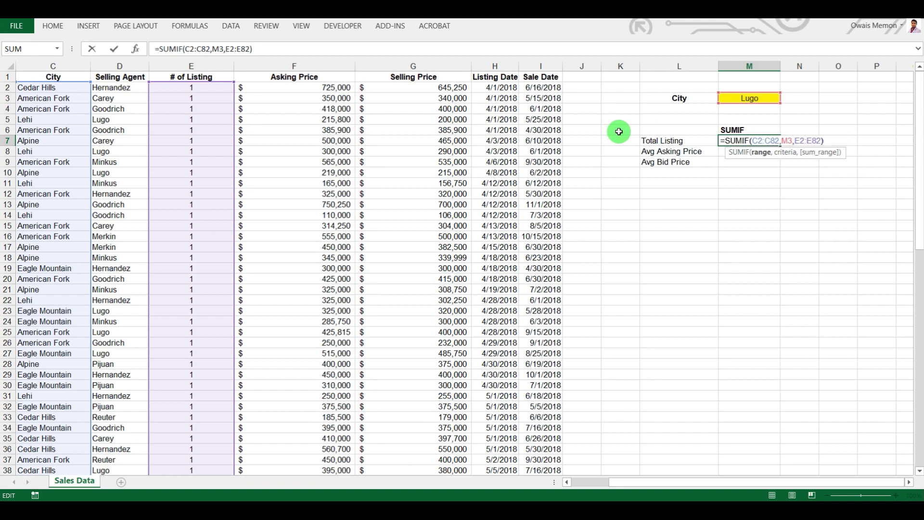
pyautogui.press('Return')
pyautogui.click(744, 100)
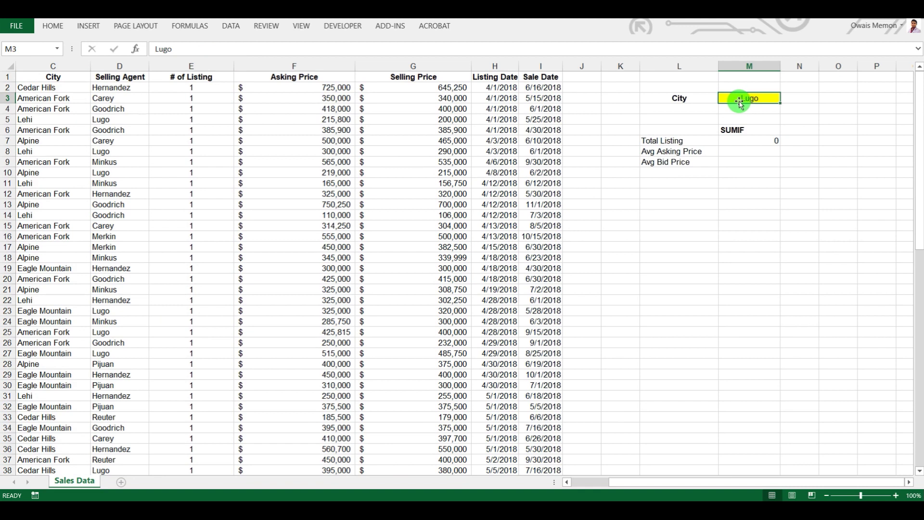
pyautogui.click(102, 311)
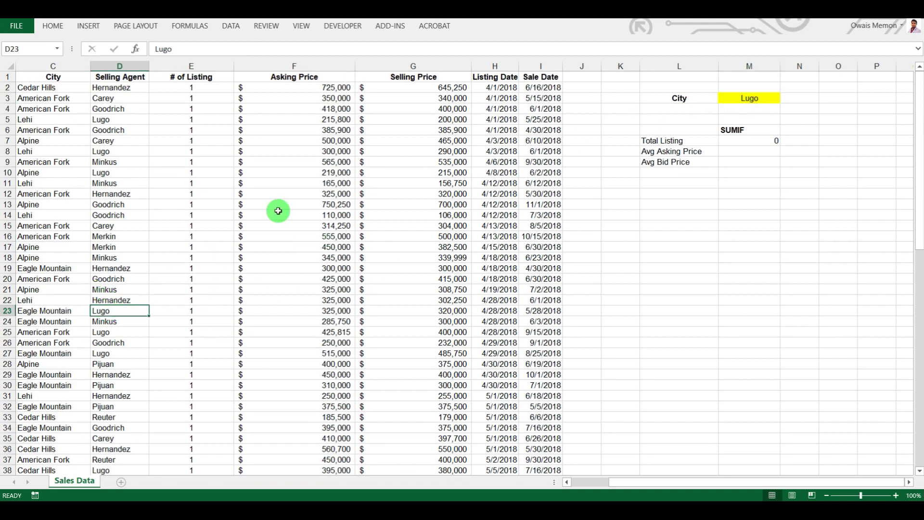
pyautogui.click(737, 100)
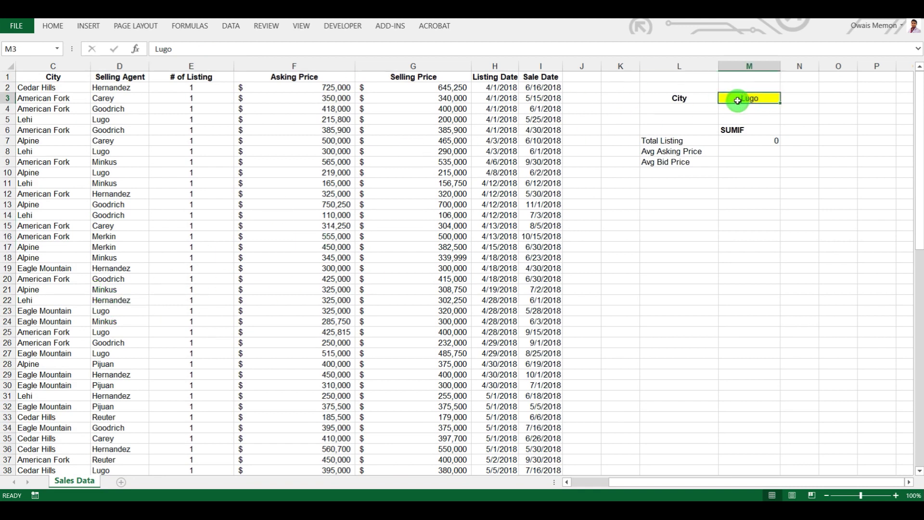
# Step: Paste Alpine from C7 into M3 as a plain value
pyautogui.click(46, 141)
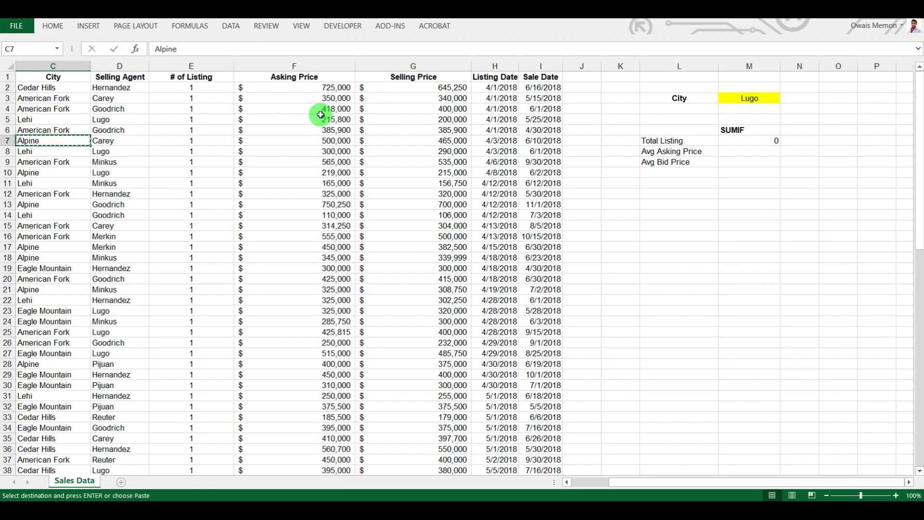
pyautogui.click(748, 99)
pyautogui.rightClick(749, 99)
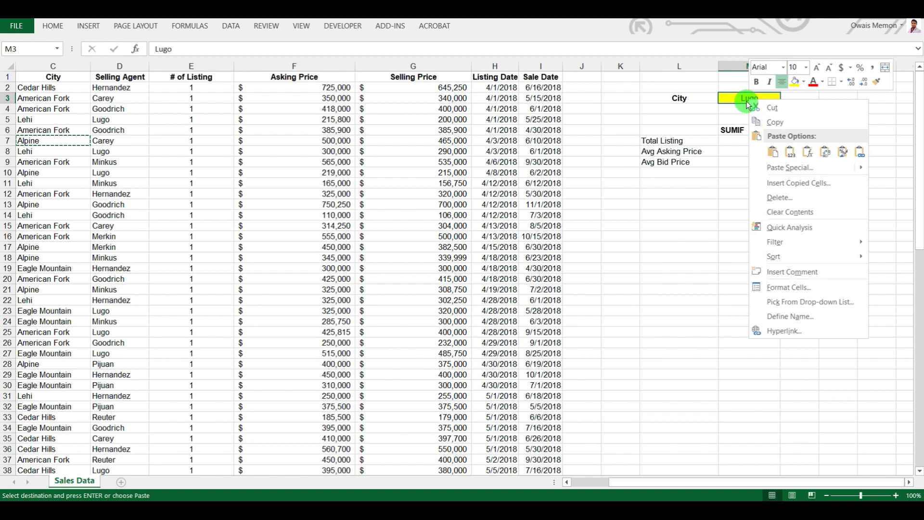
pyautogui.click(790, 152)
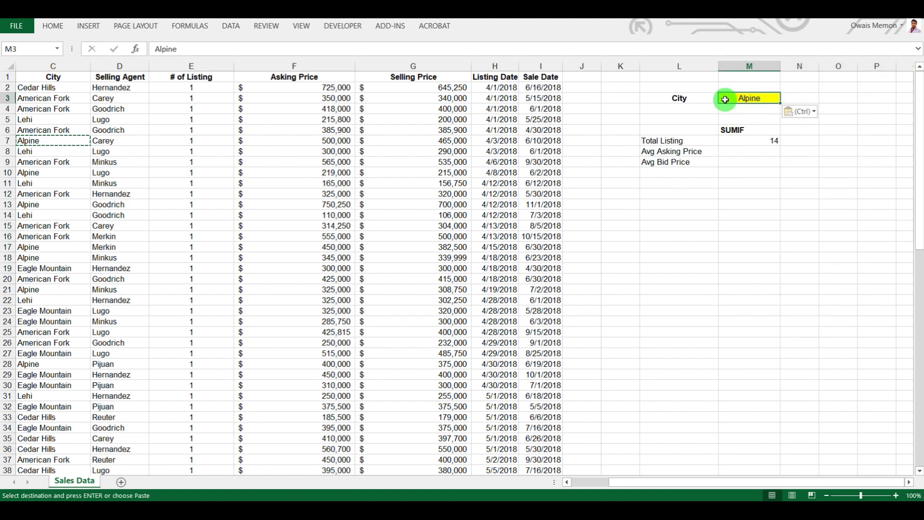
# Step: Centre the Total Listing result of 14 in M7 and recheck its formula
pyautogui.click(755, 141)
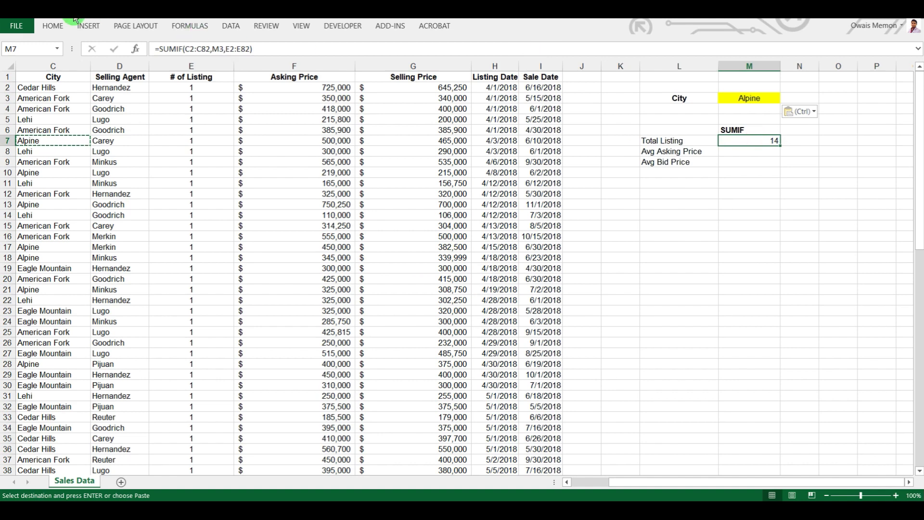
pyautogui.click(57, 25)
pyautogui.click(221, 67)
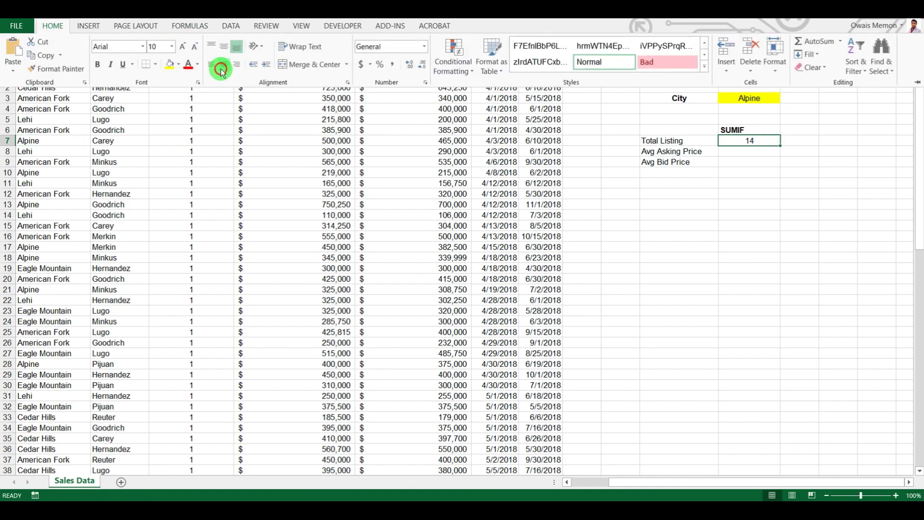
pyautogui.click(703, 115)
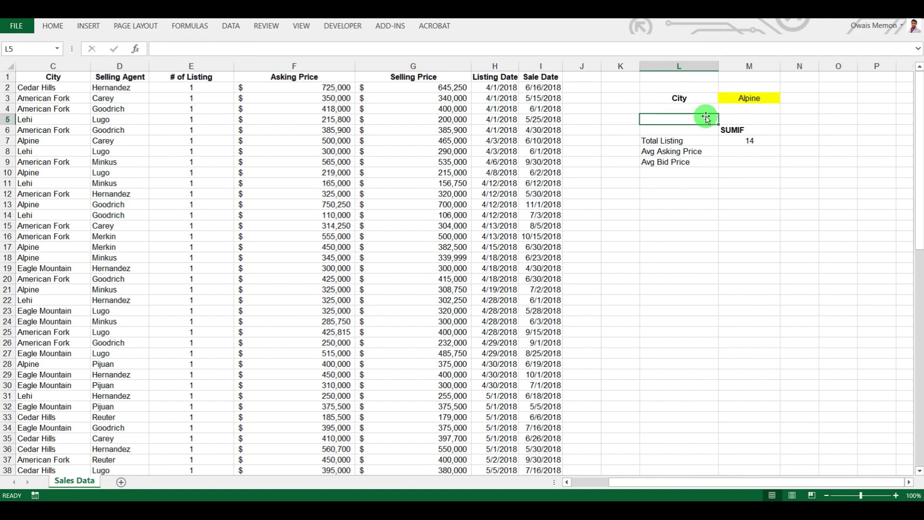
pyautogui.click(736, 139)
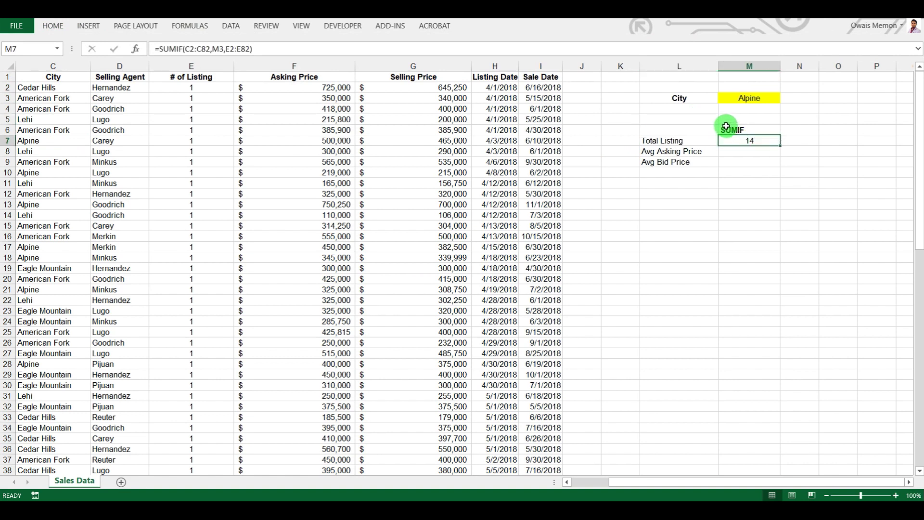
pyautogui.click(749, 150)
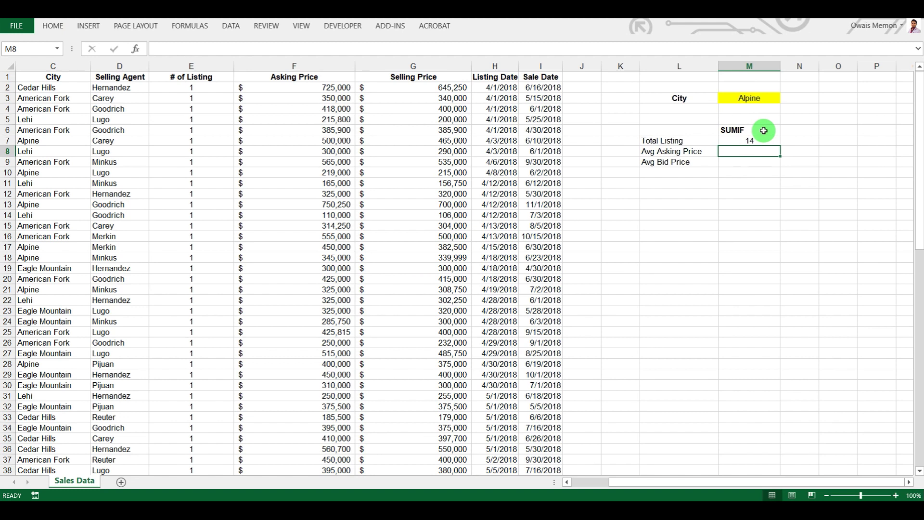
pyautogui.click(753, 140)
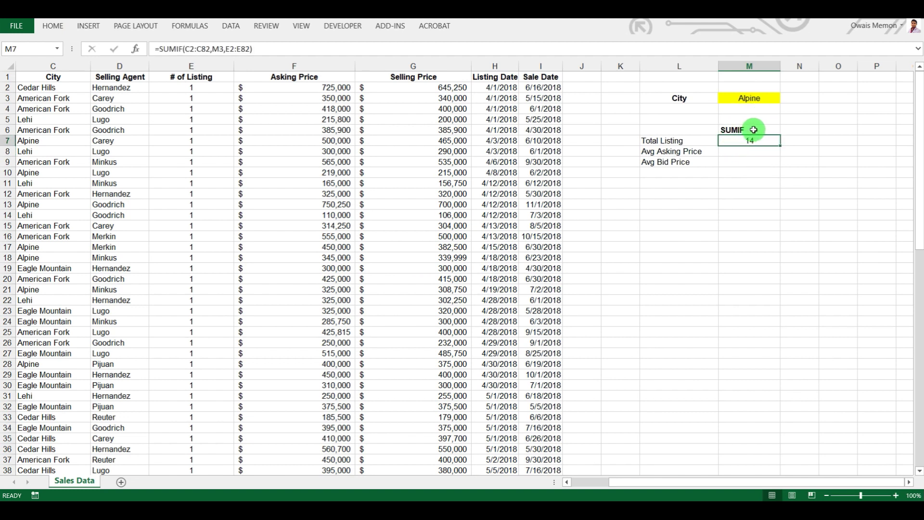
pyautogui.click(750, 98)
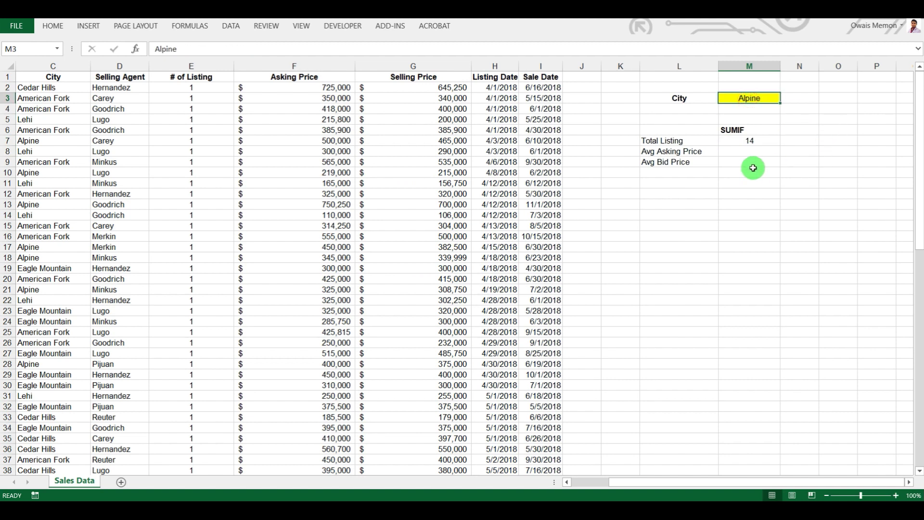
pyautogui.click(753, 151)
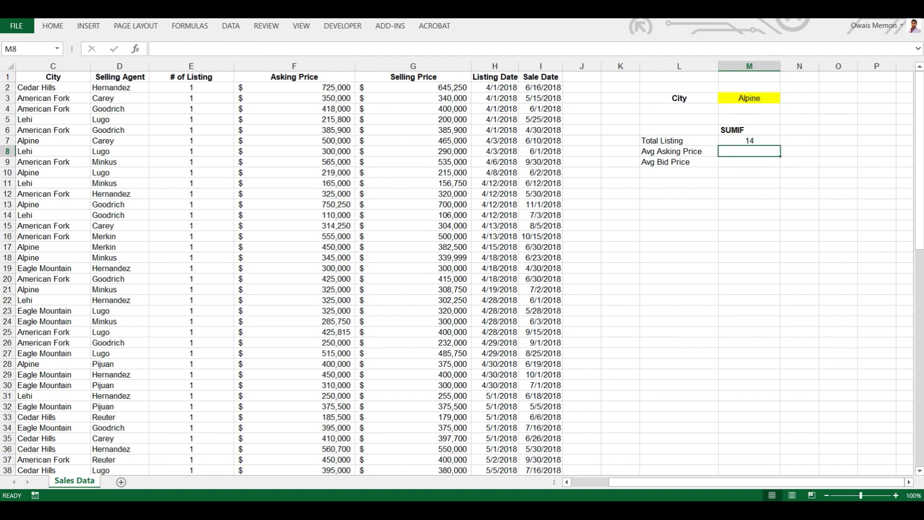
# Step: Start an AVERAGEIF formula in M8 with City range C2:C82
pyautogui.write('=sumi')
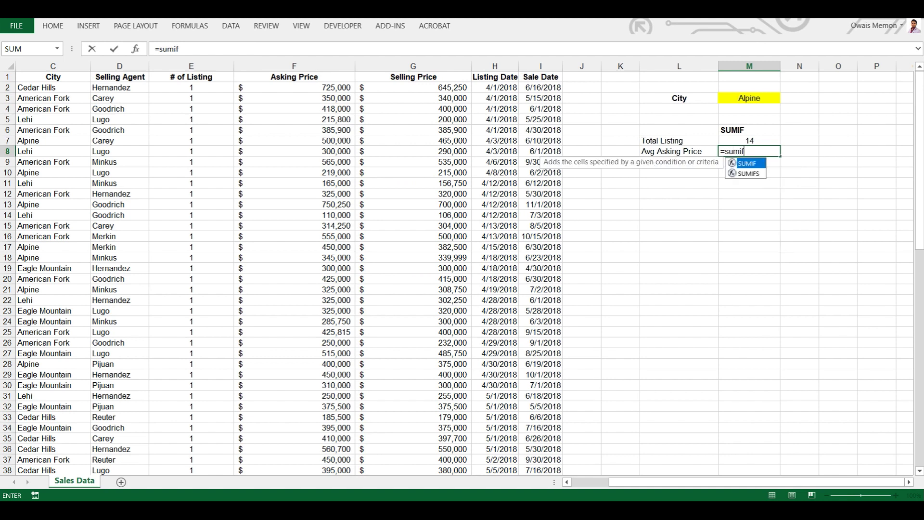
pyautogui.write('f')
pyautogui.press('BackSpace')
pyautogui.press('BackSpace')
pyautogui.press('BackSpace')
pyautogui.press('BackSpace')
pyautogui.press('BackSpace')
pyautogui.write('a')
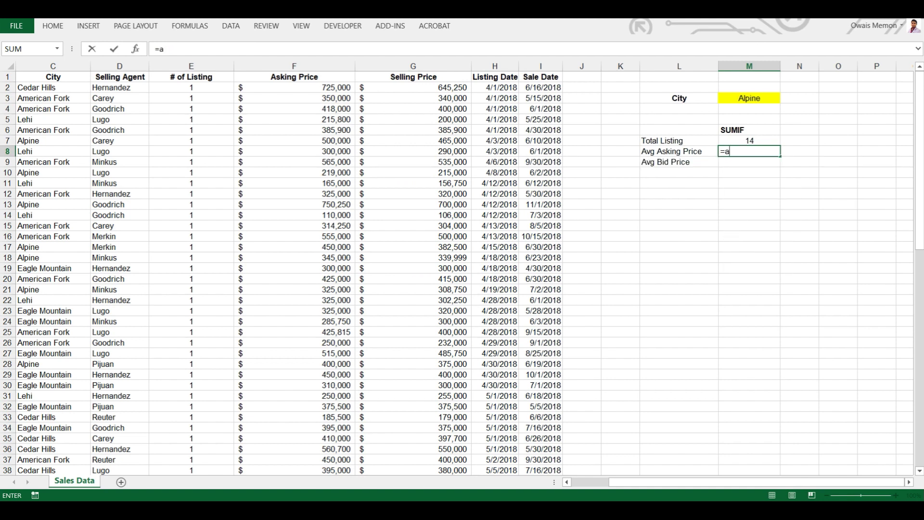
pyautogui.write('verage')
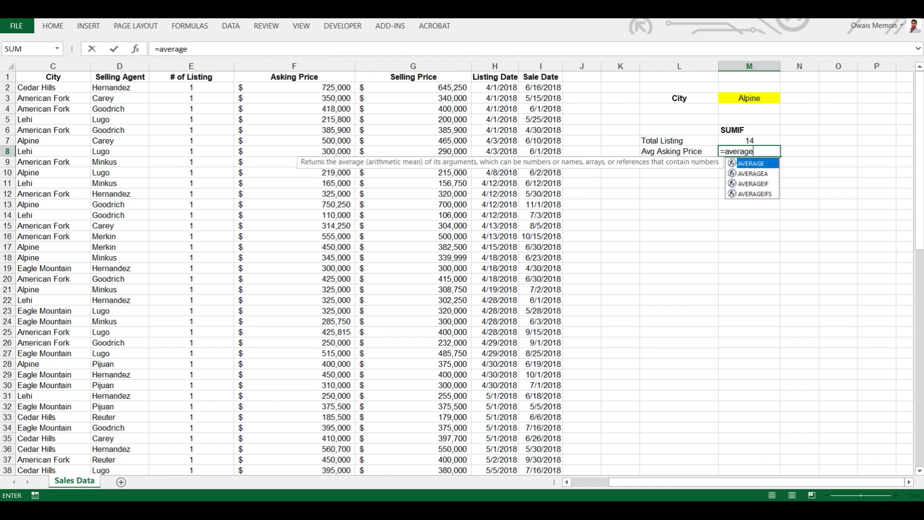
pyautogui.write('if(')
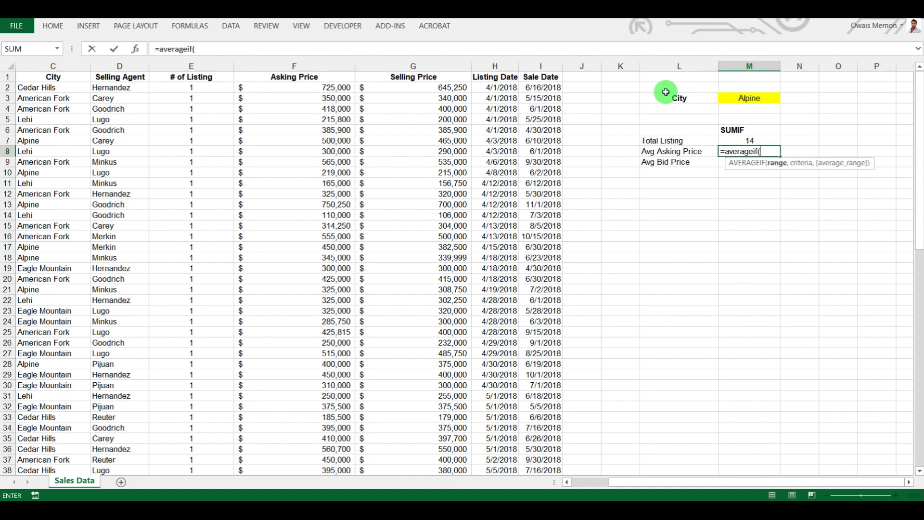
pyautogui.click(43, 89)
pyautogui.moveTo(43, 89); pyautogui.dragTo(48, 440)
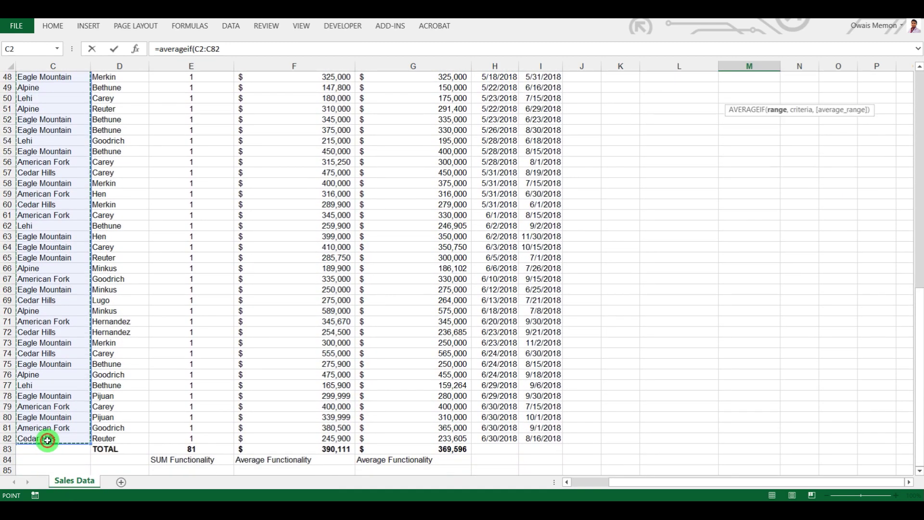
pyautogui.write(',')
# Step: Add criteria M3 and Asking Price range F2:F82, returning 532219.2857 for Alpine
pyautogui.scroll(15, 747, 176)
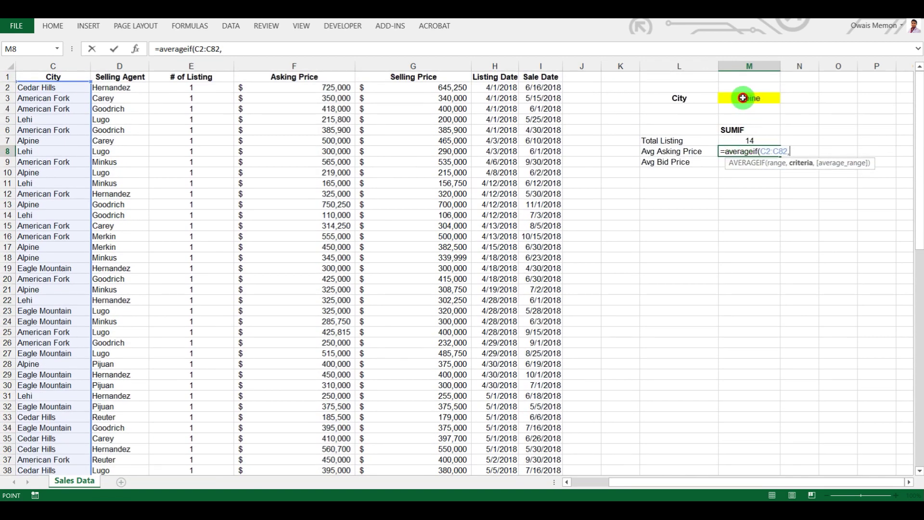
pyautogui.click(743, 98)
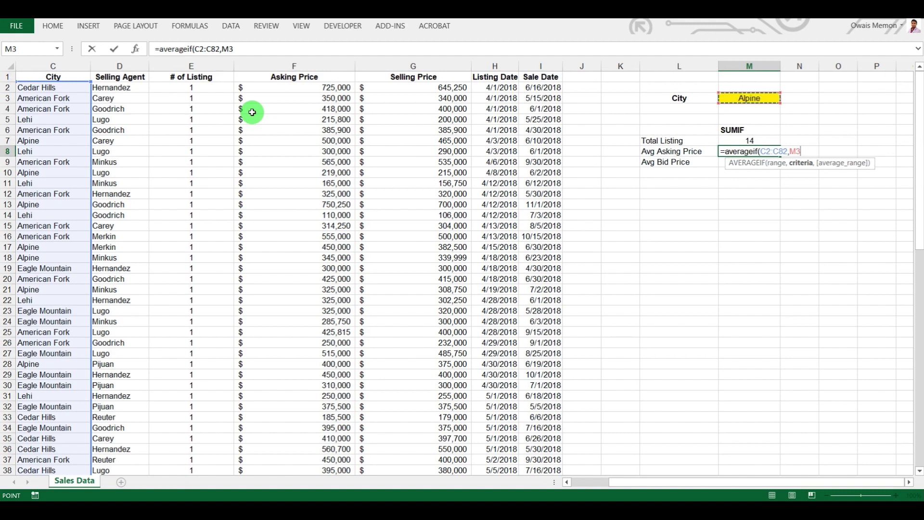
pyautogui.write(',')
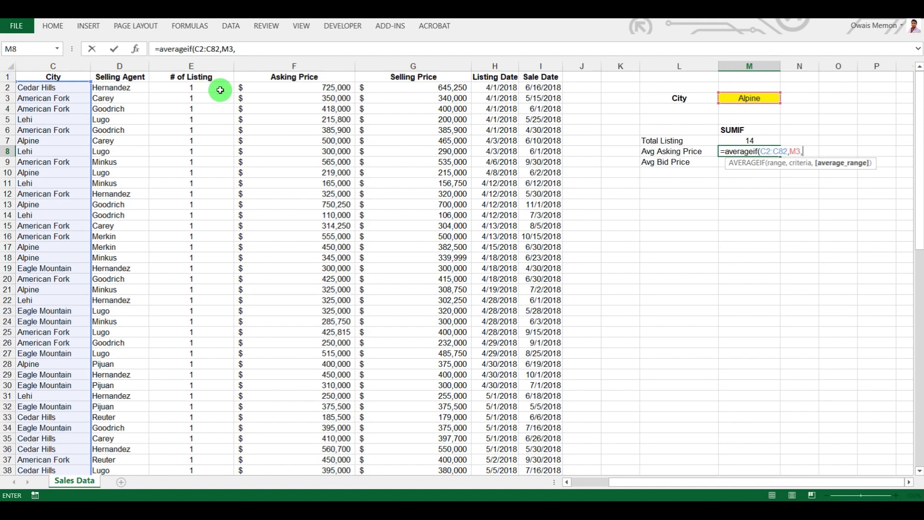
pyautogui.click(270, 88)
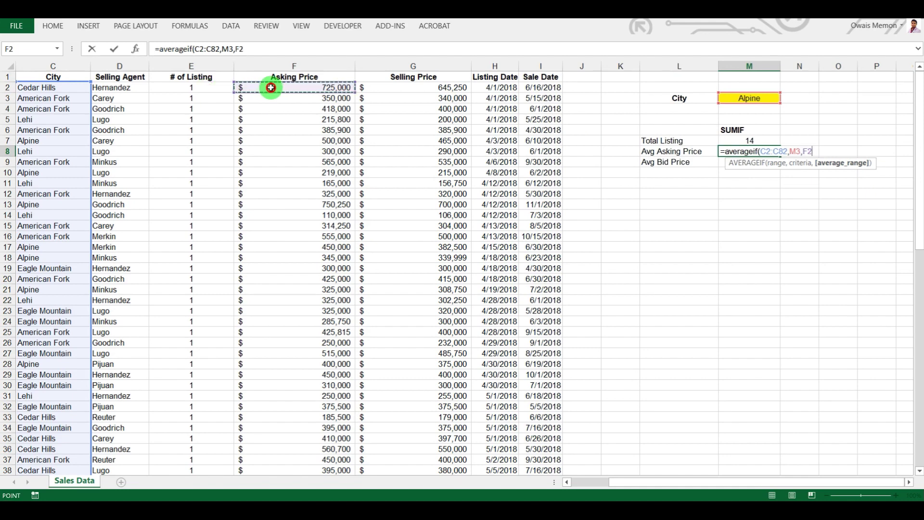
pyautogui.moveTo(271, 88); pyautogui.dragTo(306, 437)
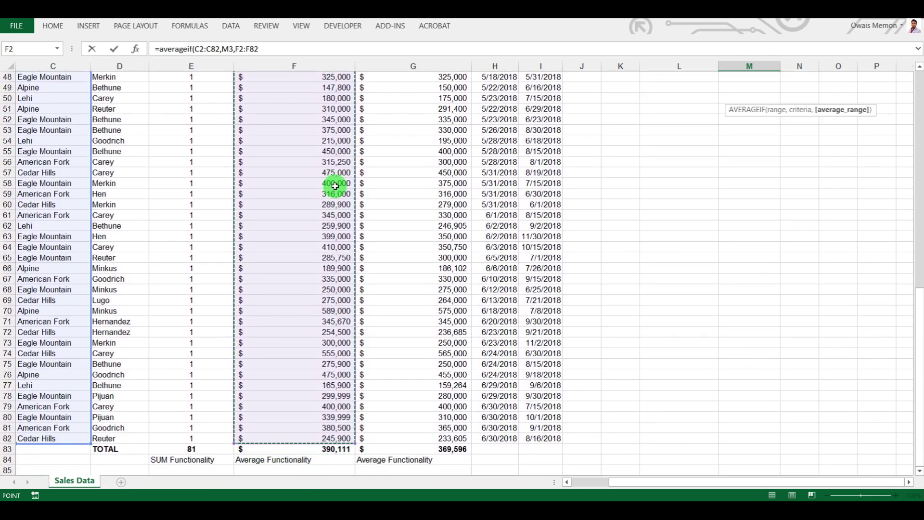
pyautogui.write(')')
pyautogui.scroll(15, 636, 99)
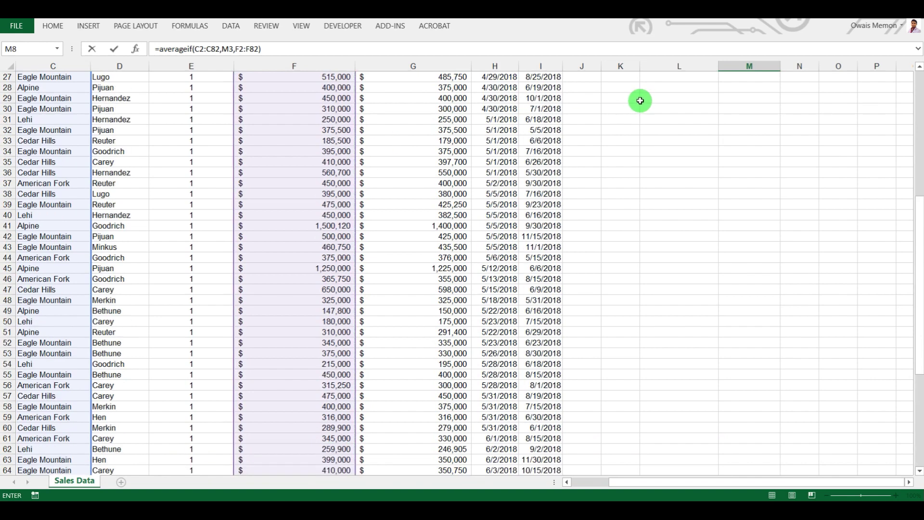
pyautogui.press('Return')
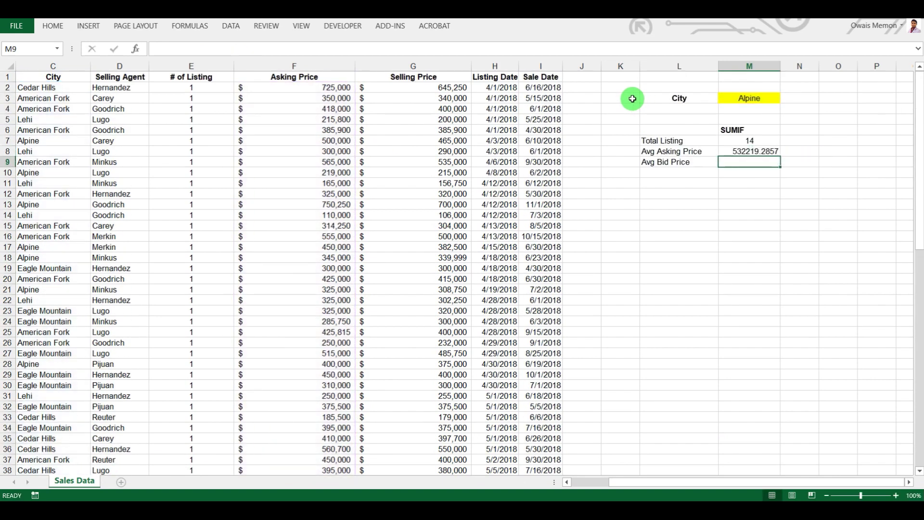
# Step: Apply Comma Style with zero decimals to M8 so the average reads 532,219
pyautogui.click(749, 151)
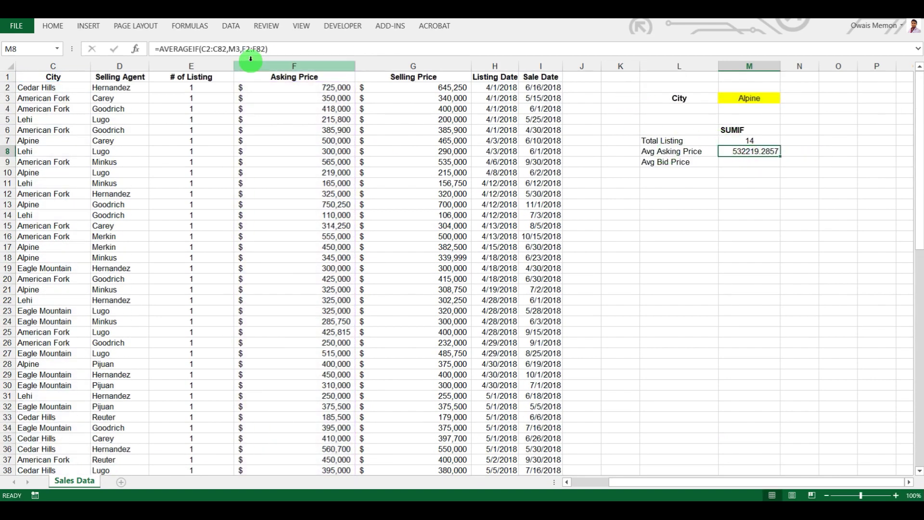
pyautogui.click(58, 28)
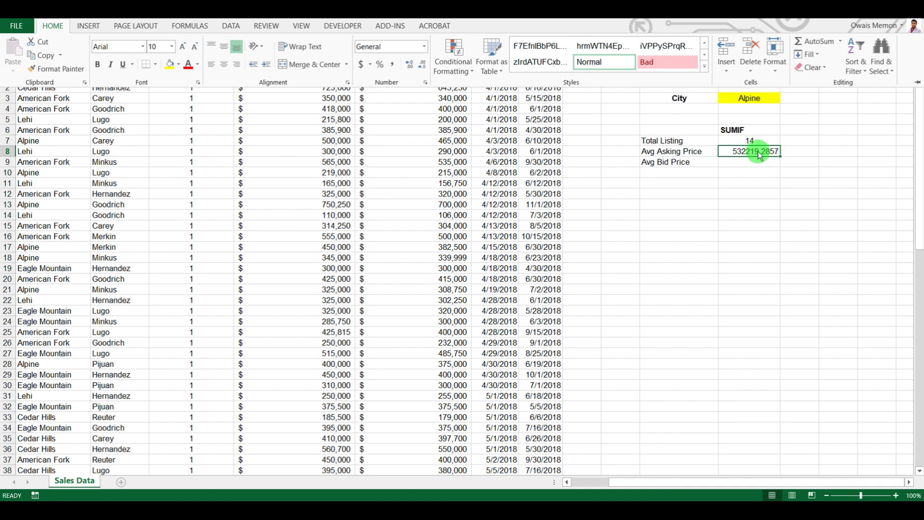
pyautogui.hotkey('ctrl', 'F1')
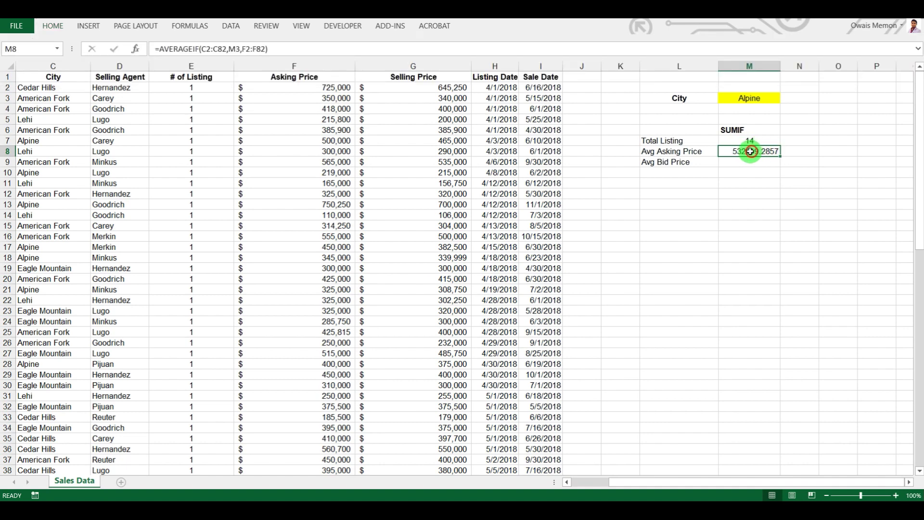
pyautogui.click(51, 25)
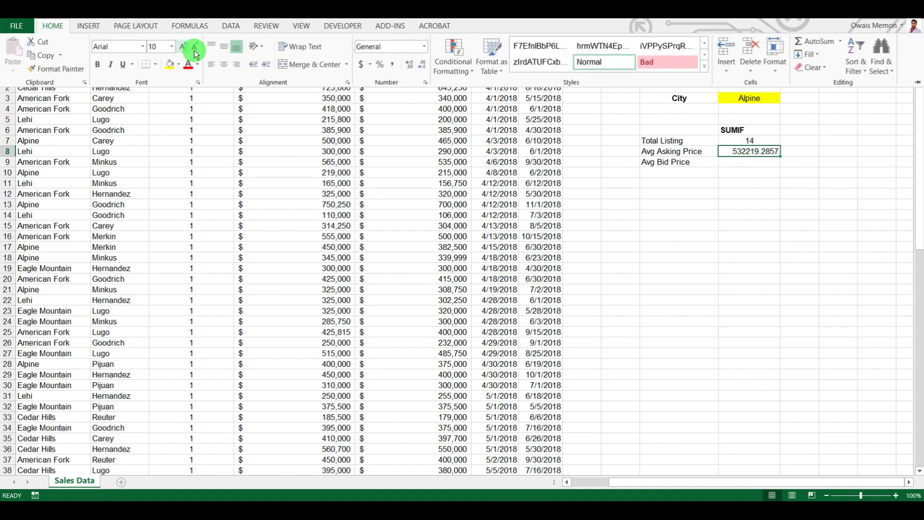
pyautogui.click(393, 64)
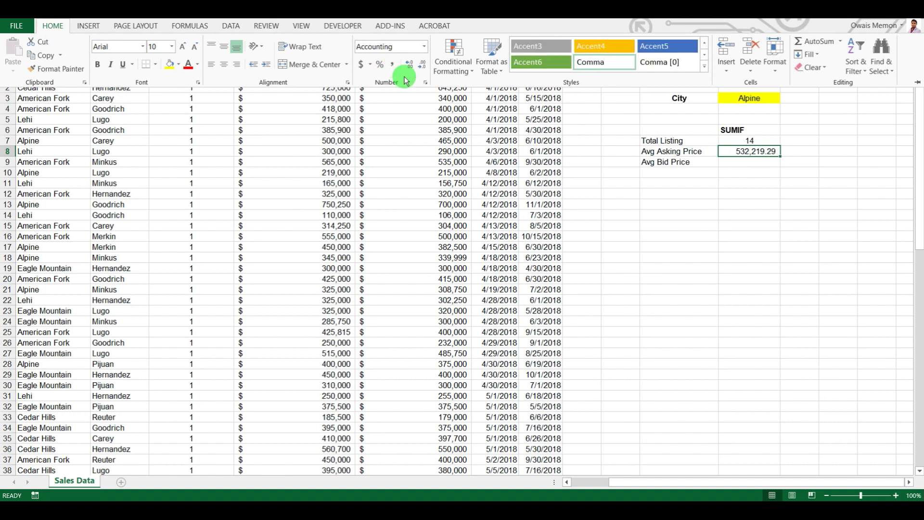
pyautogui.click(422, 69)
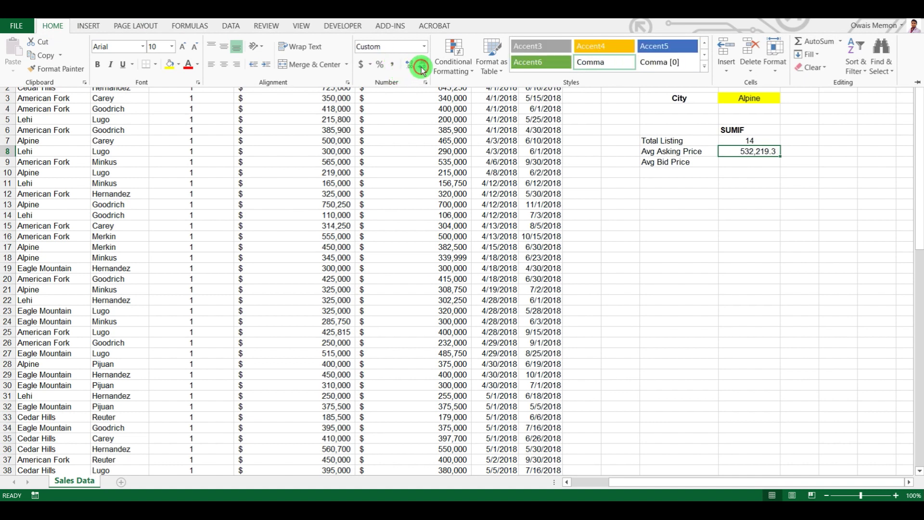
pyautogui.click(422, 68)
pyautogui.click(410, 64)
pyautogui.click(411, 65)
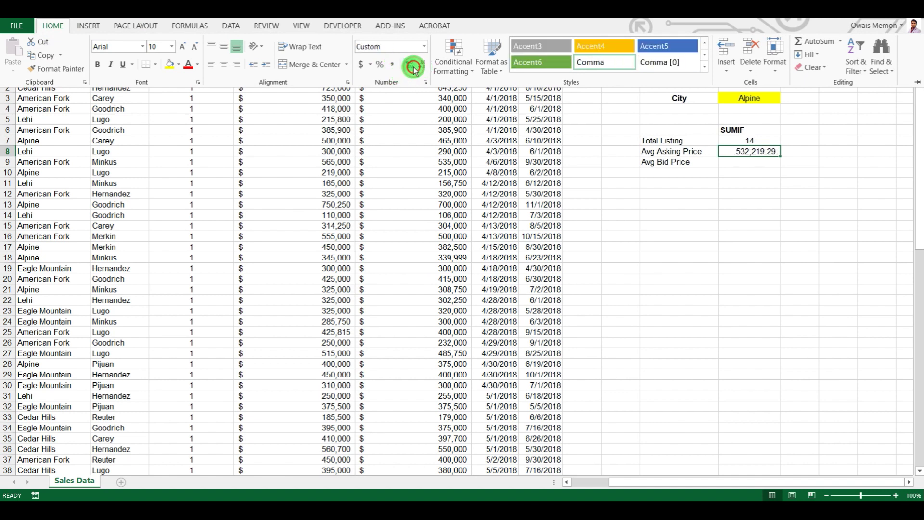
pyautogui.click(410, 64)
pyautogui.click(410, 64)
pyautogui.click(421, 69)
pyautogui.click(420, 69)
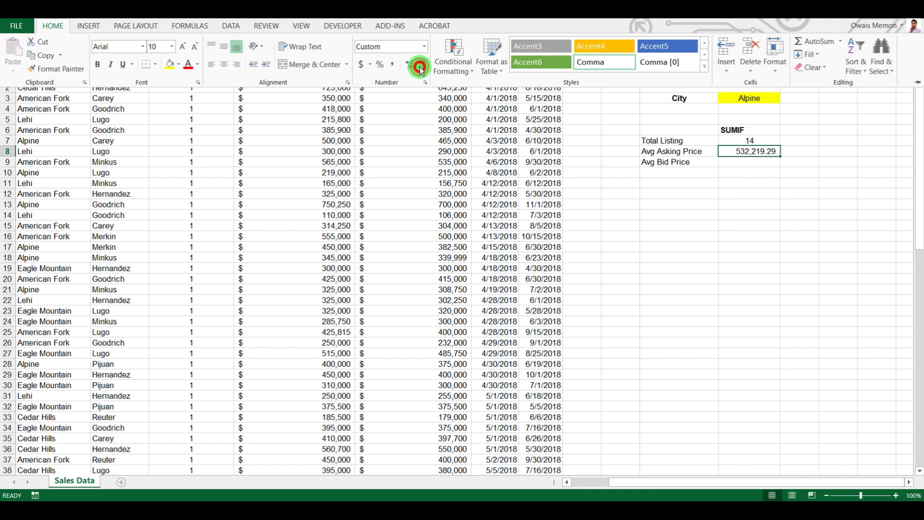
pyautogui.click(421, 68)
pyautogui.click(420, 69)
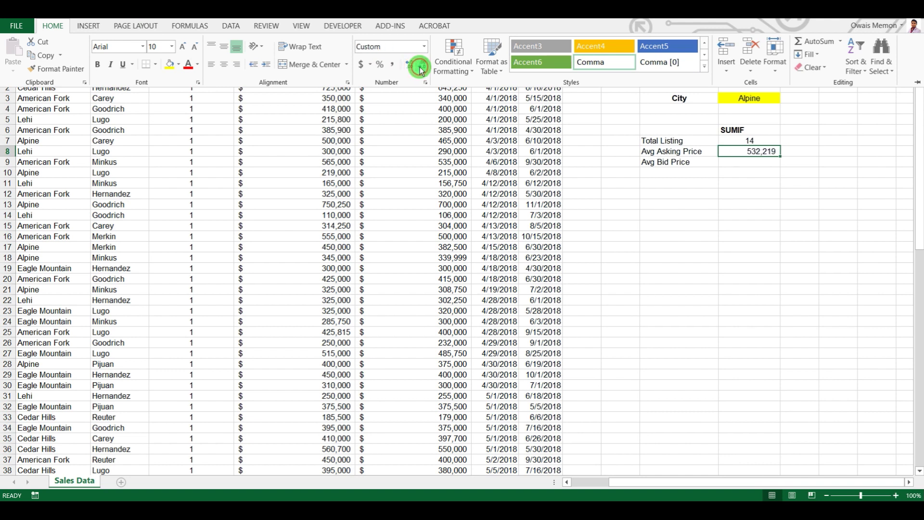
pyautogui.click(729, 163)
pyautogui.click(732, 162)
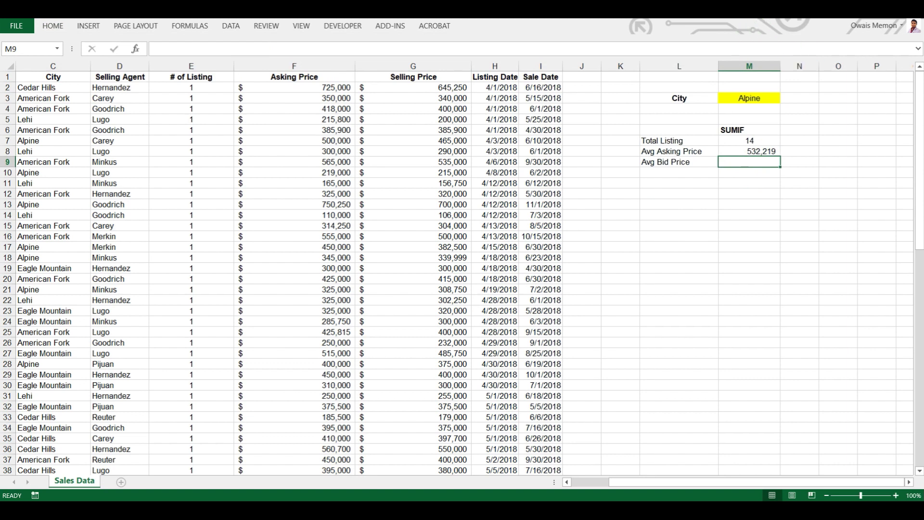
# Step: Start an AVERAGEIF formula in the Avg Bid Price cell M9
pyautogui.write('er')
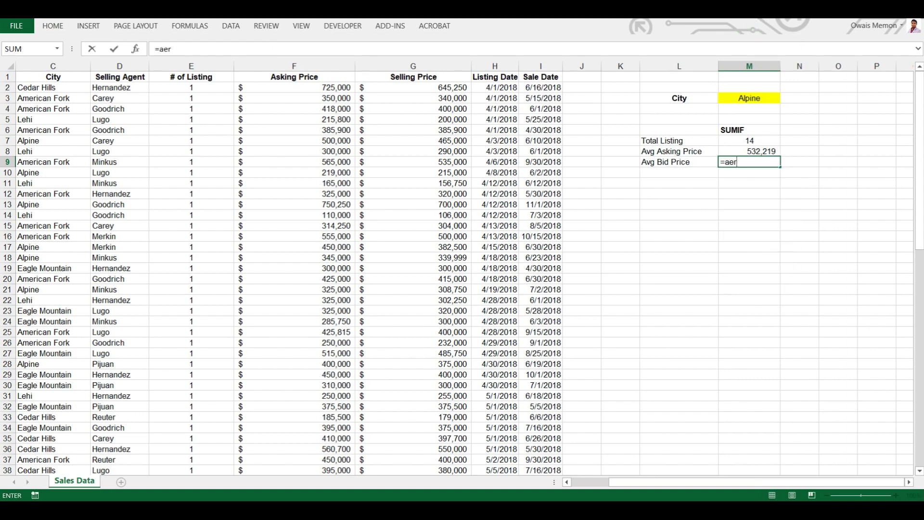
pyautogui.press('BackSpace')
pyautogui.press('BackSpace')
pyautogui.write('ver')
pyautogui.press('BackSpace')
pyautogui.press('BackSpace')
pyautogui.press('BackSpace')
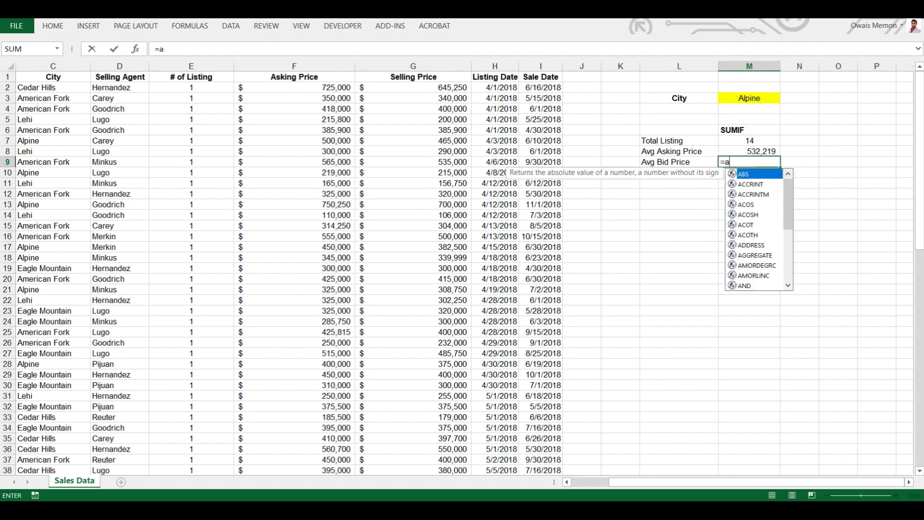
pyautogui.write('verageif')
pyautogui.press('Tab')
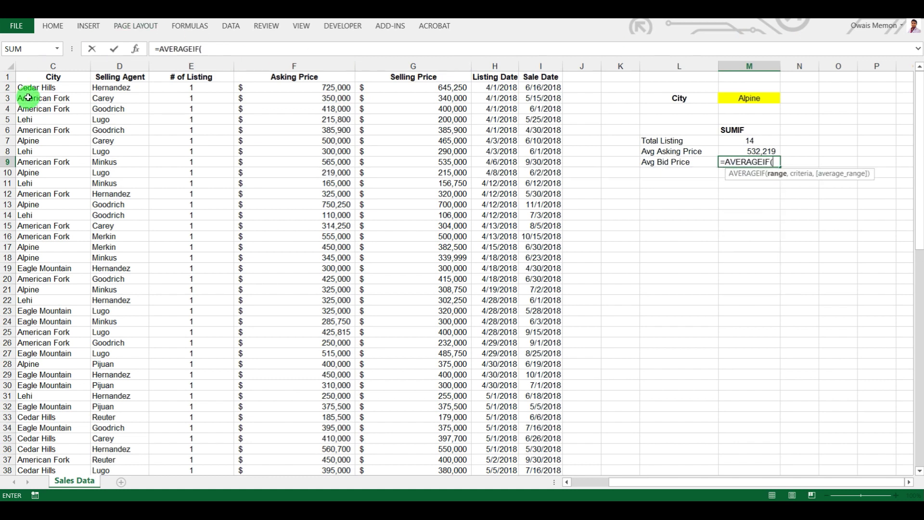
# Step: Complete =AVERAGEIF(C2:C82,M3,G2:G82) in M9, returning 504910.7857 for Alpine
pyautogui.moveTo(37, 88); pyautogui.dragTo(56, 435)
pyautogui.write(',')
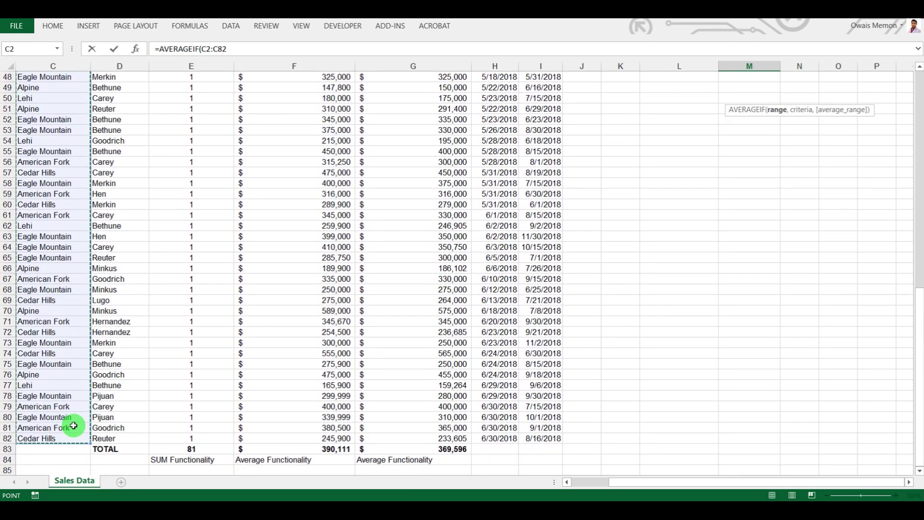
pyautogui.scroll(16, 634, 156)
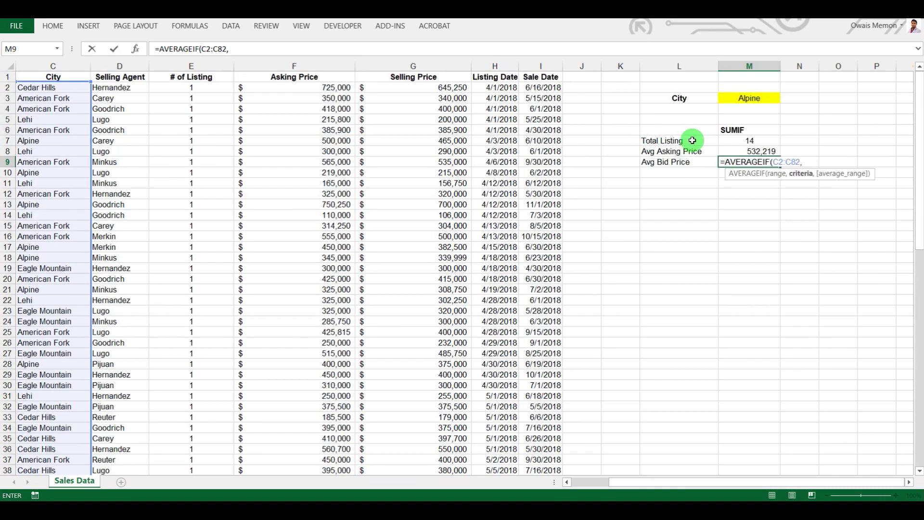
pyautogui.click(742, 100)
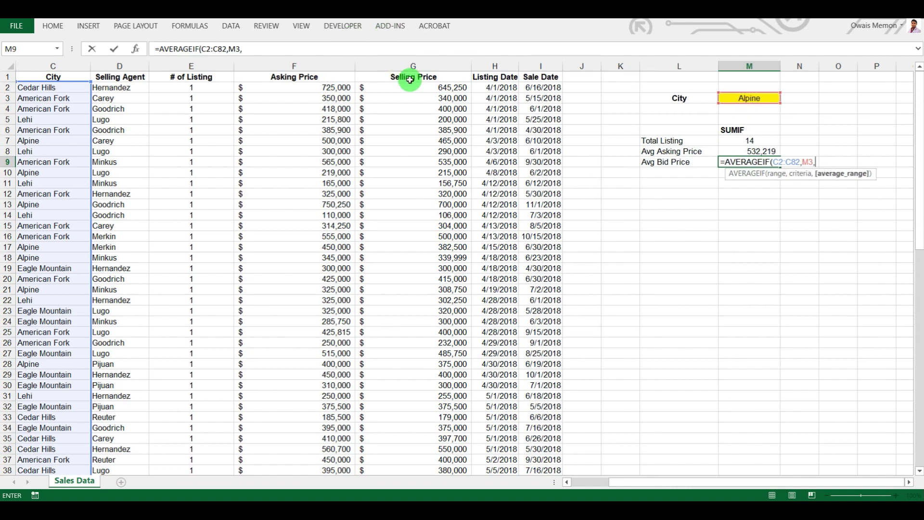
pyautogui.moveTo(407, 93); pyautogui.dragTo(429, 443)
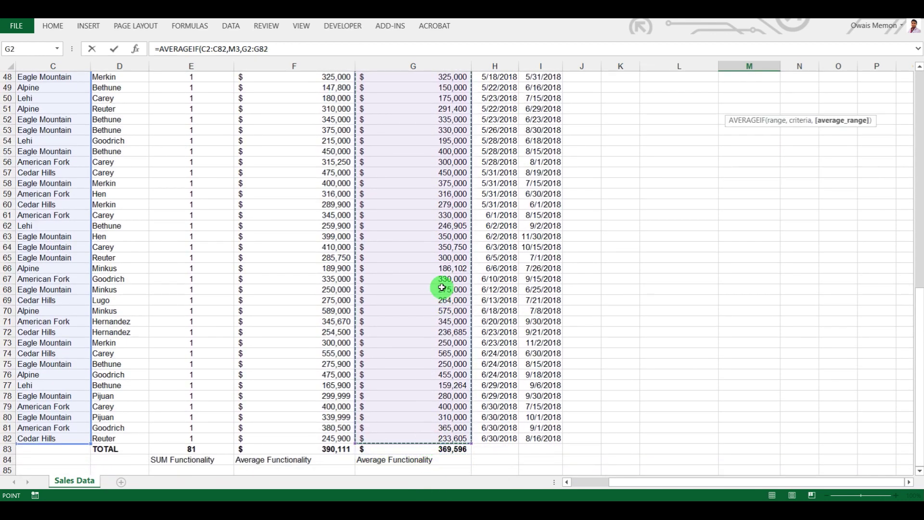
pyautogui.press('Return')
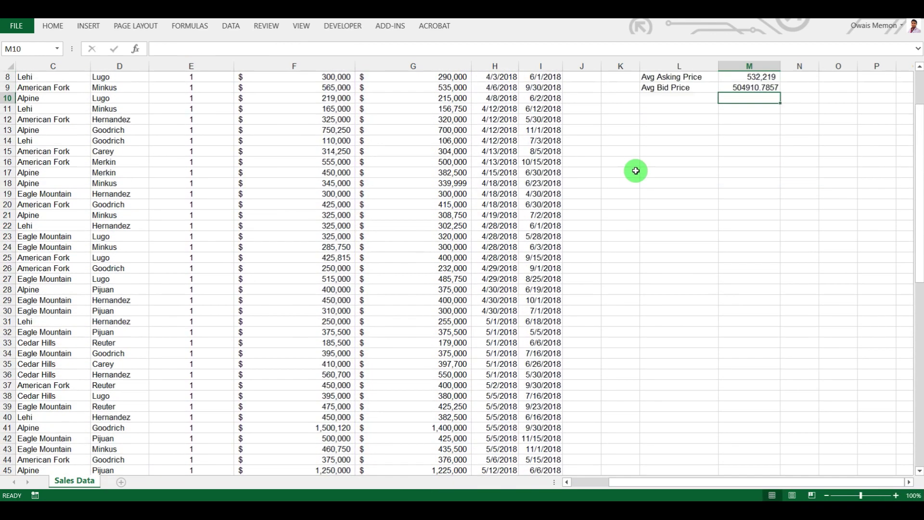
pyautogui.click(749, 131)
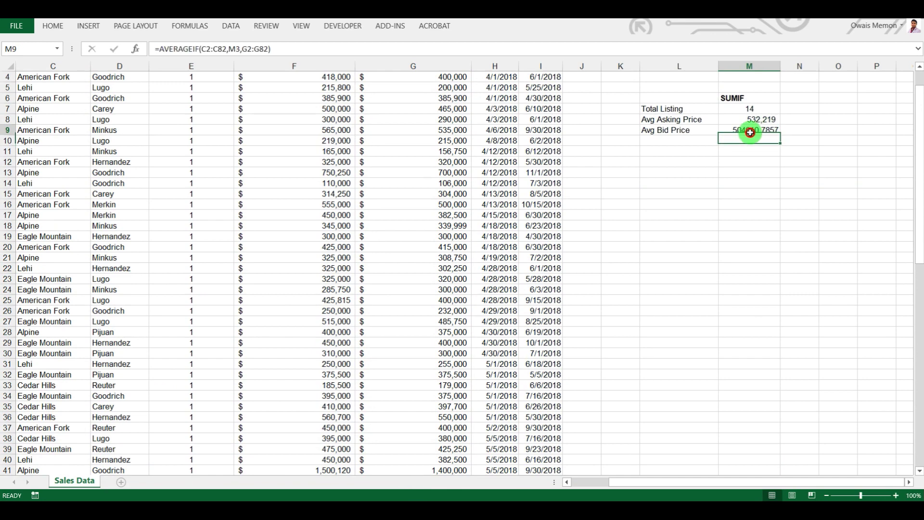
# Step: Give M9 Comma Style with no decimals so it reads 504,911
pyautogui.click(55, 28)
pyautogui.click(392, 64)
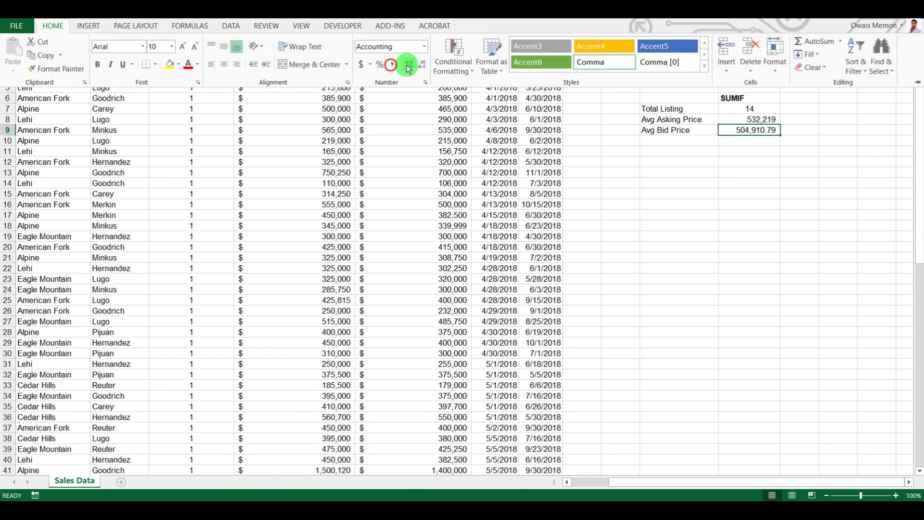
pyautogui.click(419, 65)
pyautogui.click(711, 200)
pyautogui.click(707, 161)
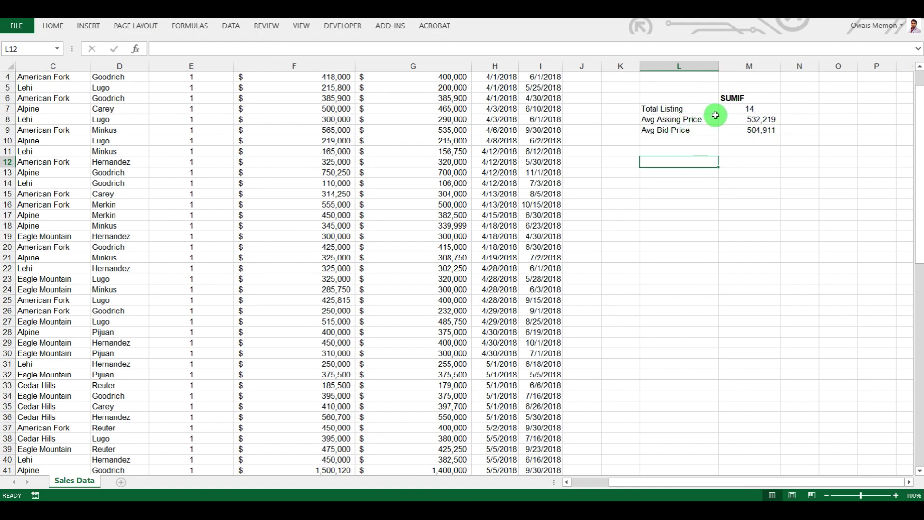
# Step: Rename the Avg Bid Price label to Avg Selling Price
pyautogui.doubleClick(664, 129)
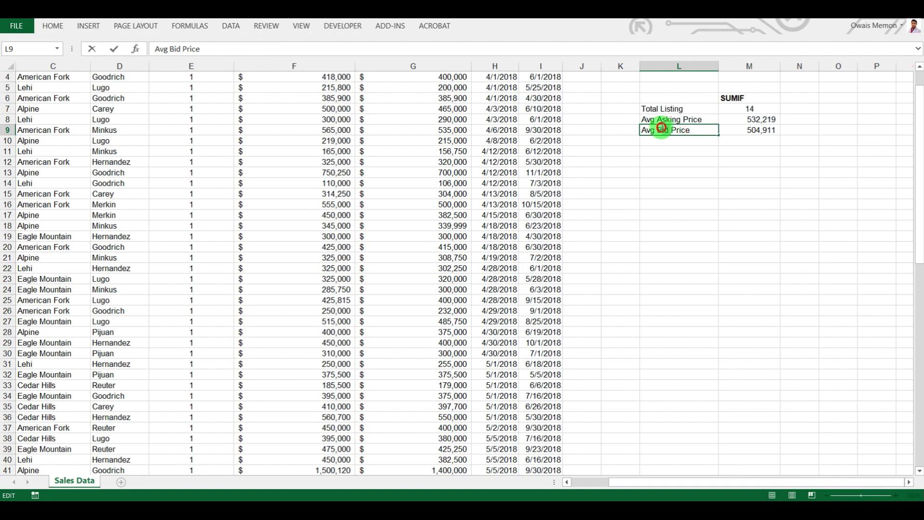
pyautogui.doubleClick(660, 129)
pyautogui.write('Selling')
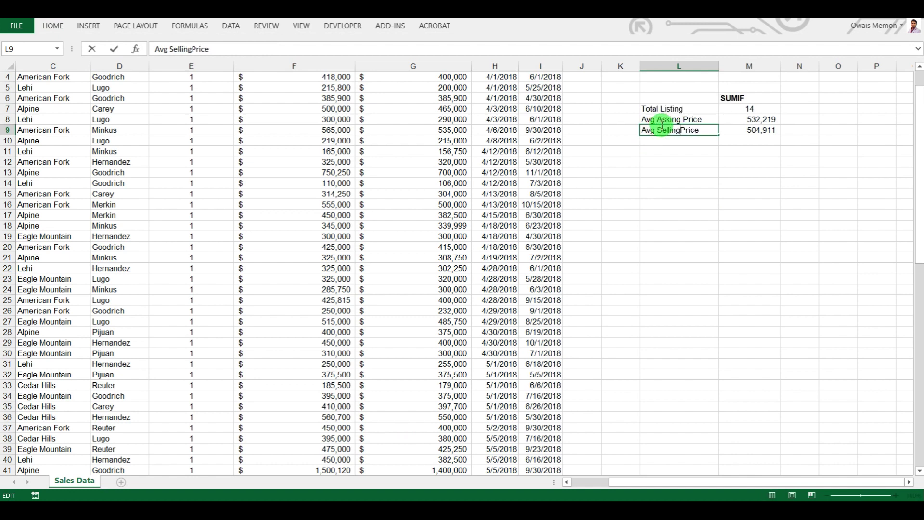
pyautogui.press('Return')
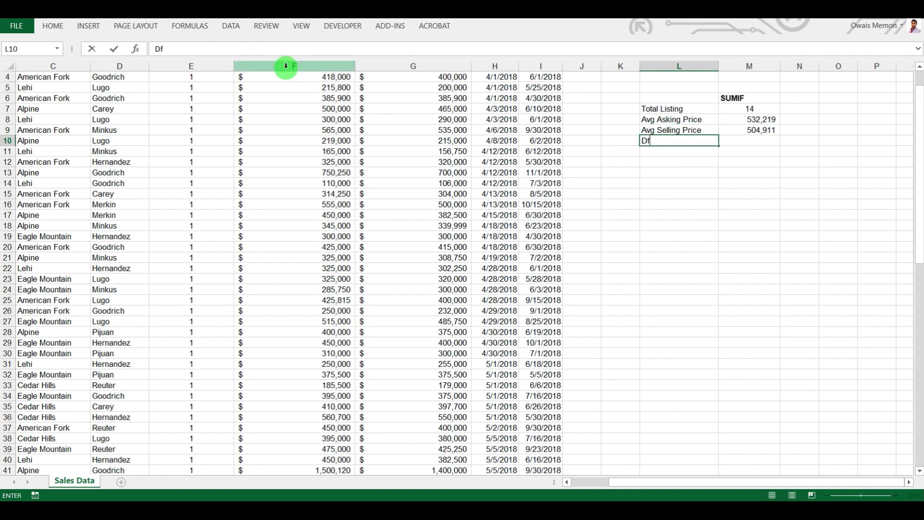
# Step: Add a Difference row computing =M9-M8, which shows (27,308)
pyautogui.write('Difference')
pyautogui.press('Return')
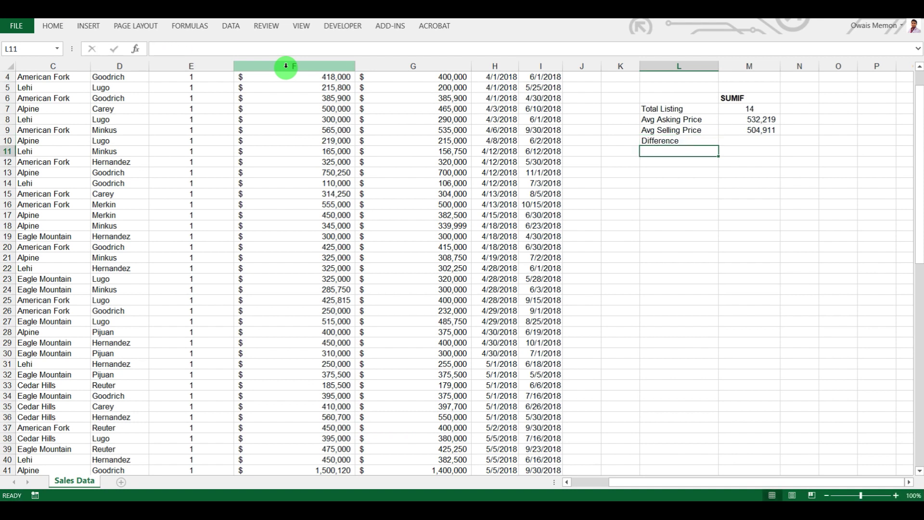
pyautogui.click(736, 139)
pyautogui.write('=')
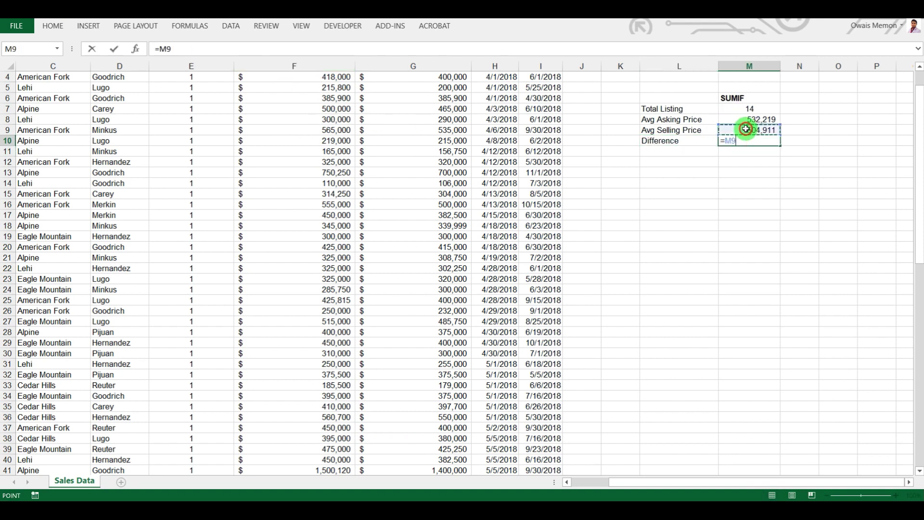
pyautogui.click(743, 118)
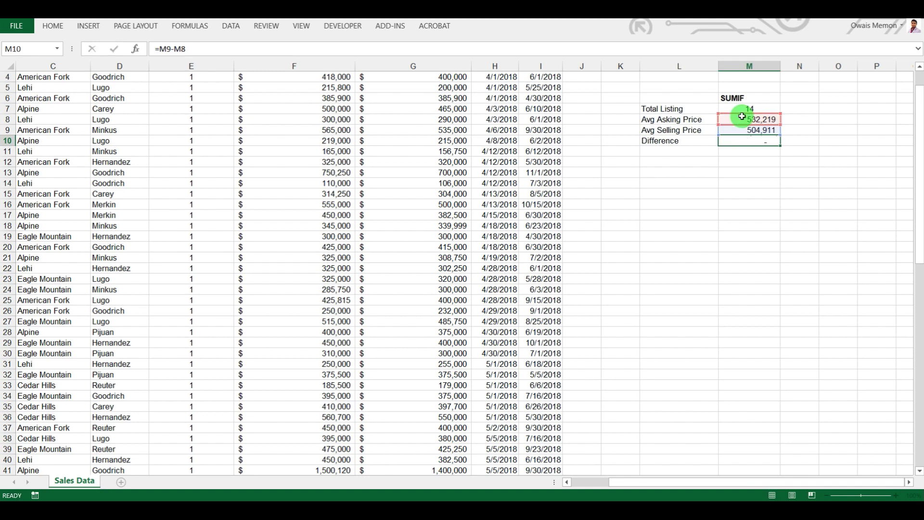
pyautogui.press('Return')
pyautogui.click(738, 140)
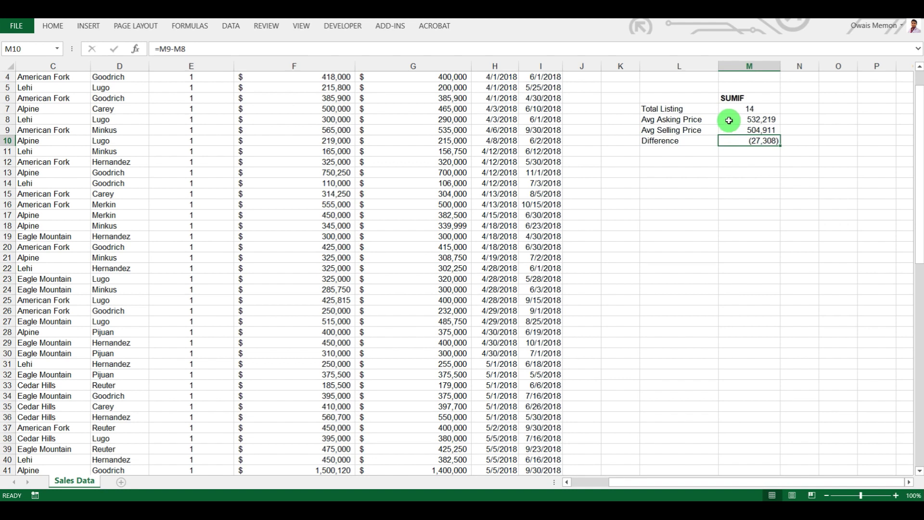
pyautogui.click(742, 149)
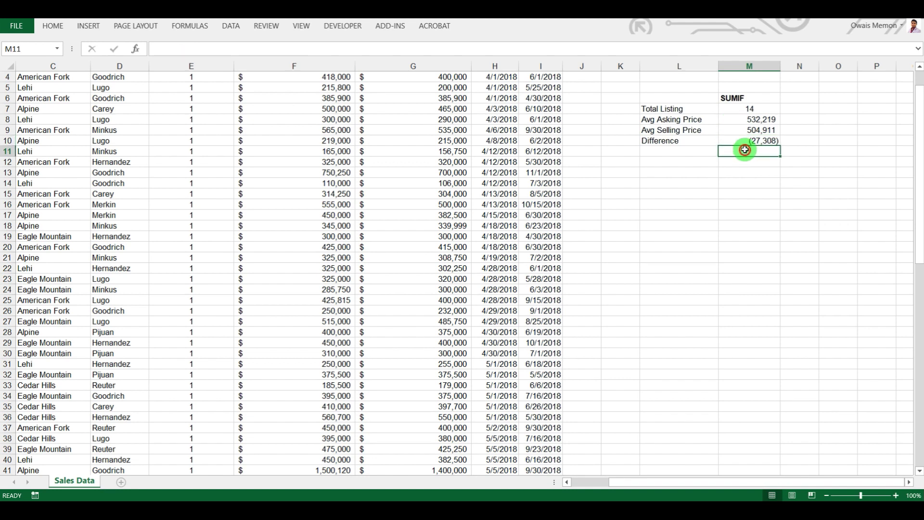
# Step: Enter =M10/M8 in M11 and format it as a percentage, -5.1%
pyautogui.write('=')
pyautogui.click(745, 139)
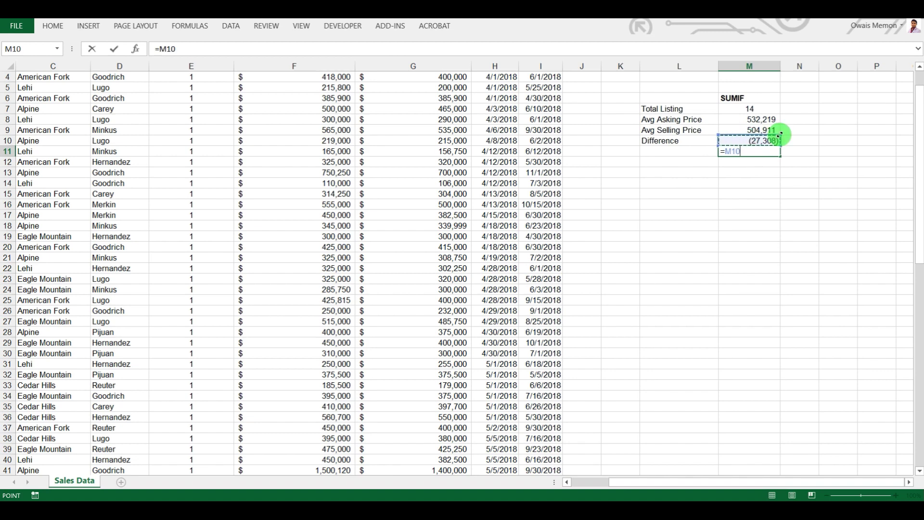
pyautogui.write('/')
pyautogui.click(740, 122)
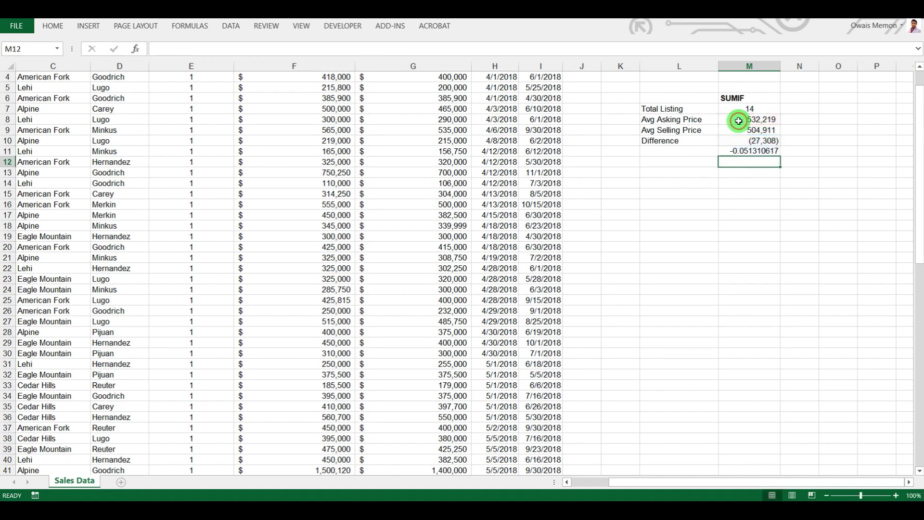
pyautogui.press('Return')
pyautogui.click(742, 150)
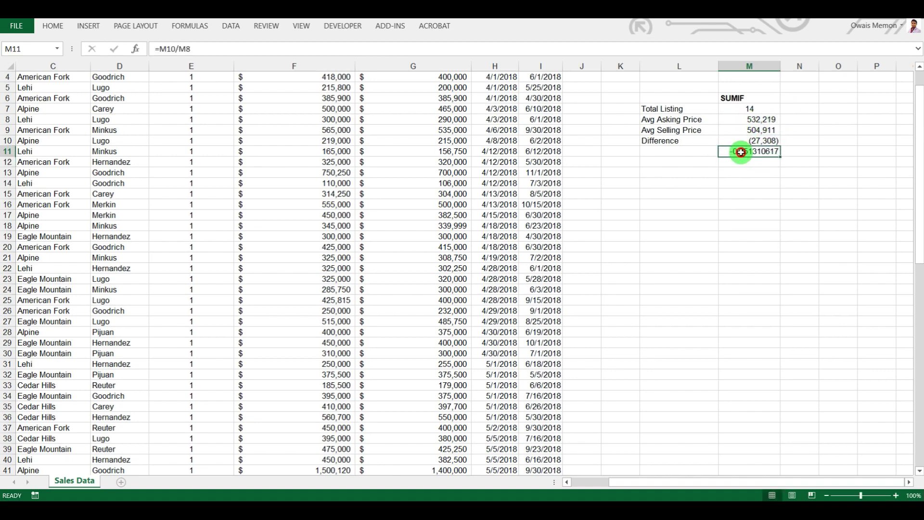
pyautogui.click(52, 26)
pyautogui.click(380, 67)
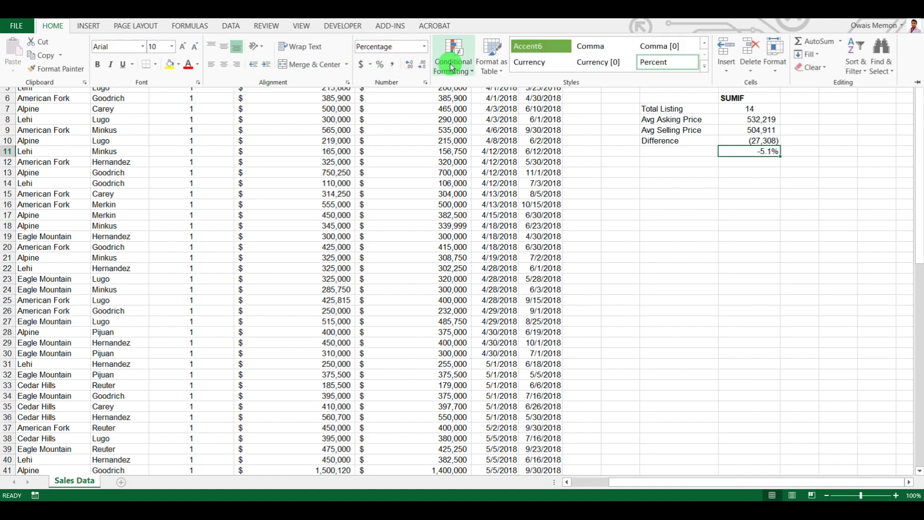
# Step: Right-align the summary values in M7:M11
pyautogui.click(671, 172)
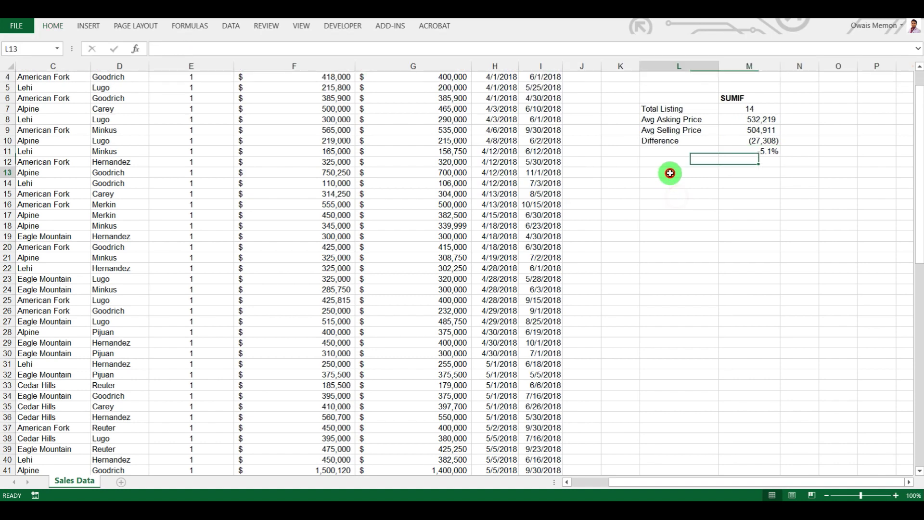
pyautogui.scroll(1, 628, 160)
pyautogui.moveTo(744, 183)
pyautogui.mouseDown()
pyautogui.moveTo(746, 172)
pyautogui.moveTo(752, 182)
pyautogui.mouseUp()
pyautogui.click(53, 26)
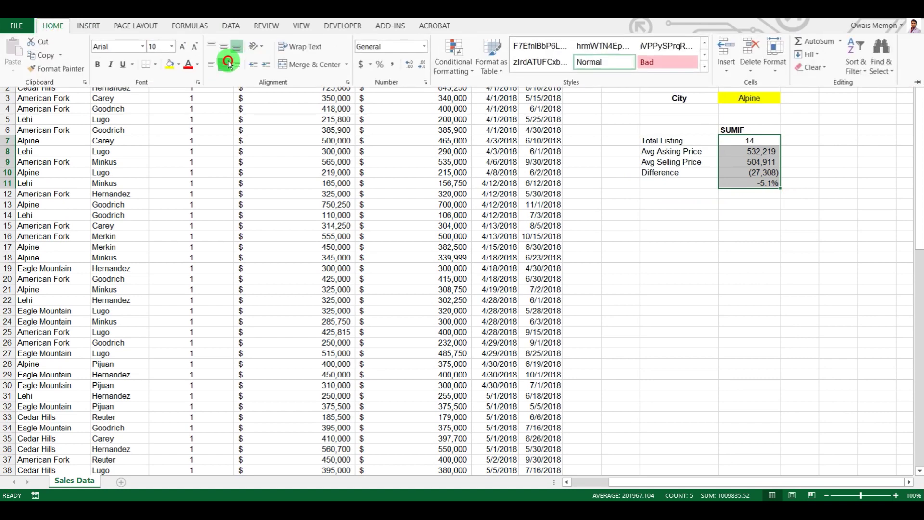
pyautogui.click(757, 149)
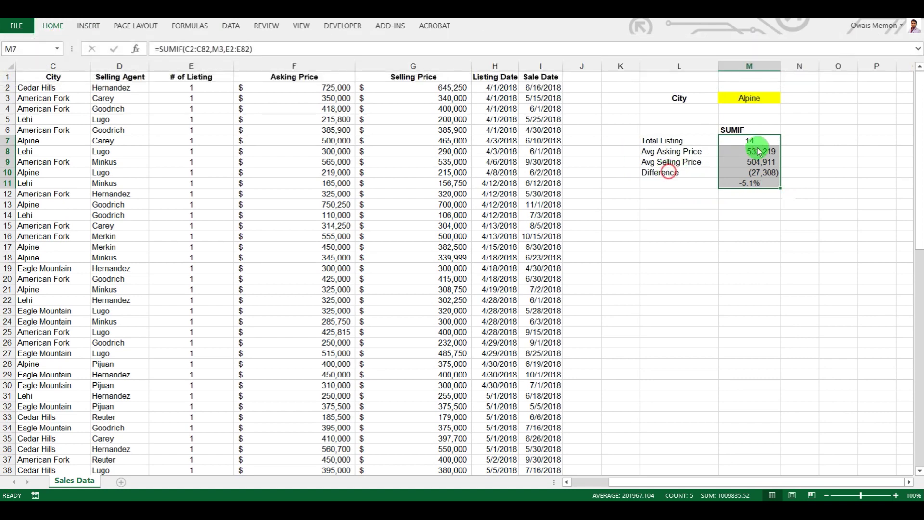
pyautogui.moveTo(751, 183); pyautogui.dragTo(751, 140)
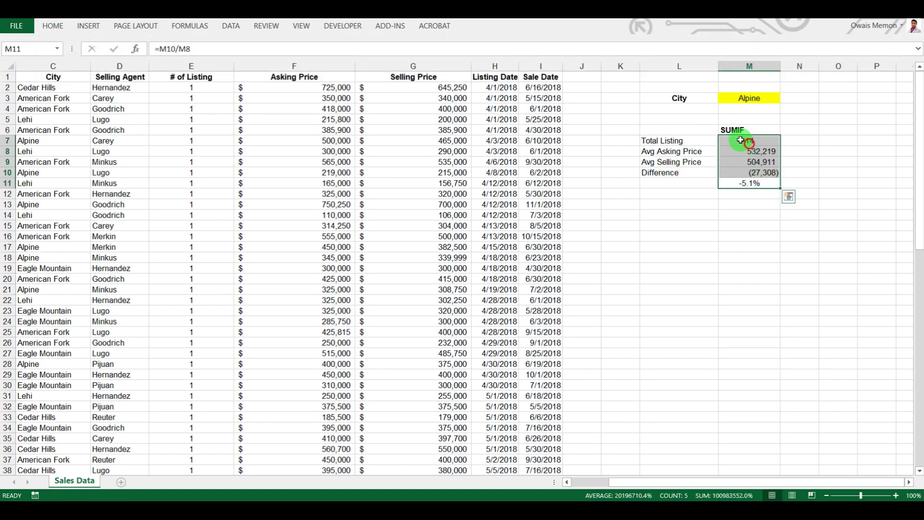
pyautogui.click(52, 26)
pyautogui.click(237, 61)
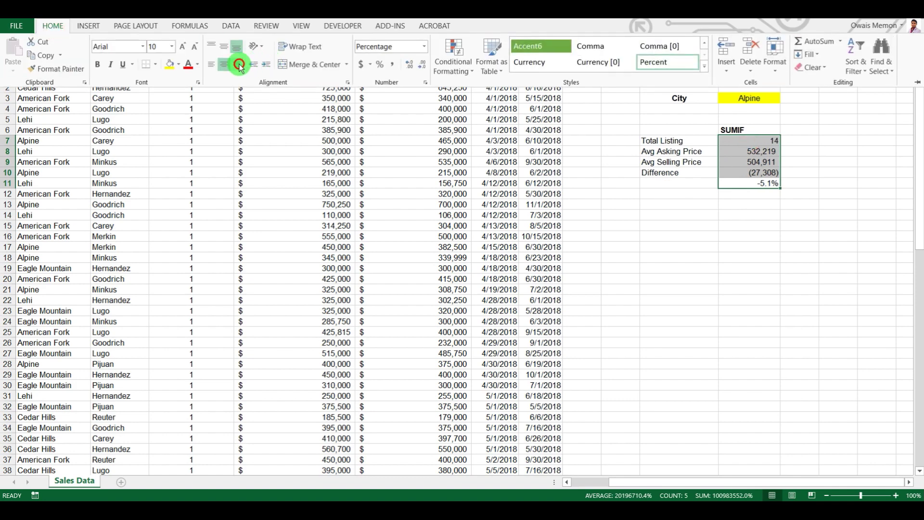
pyautogui.click(656, 220)
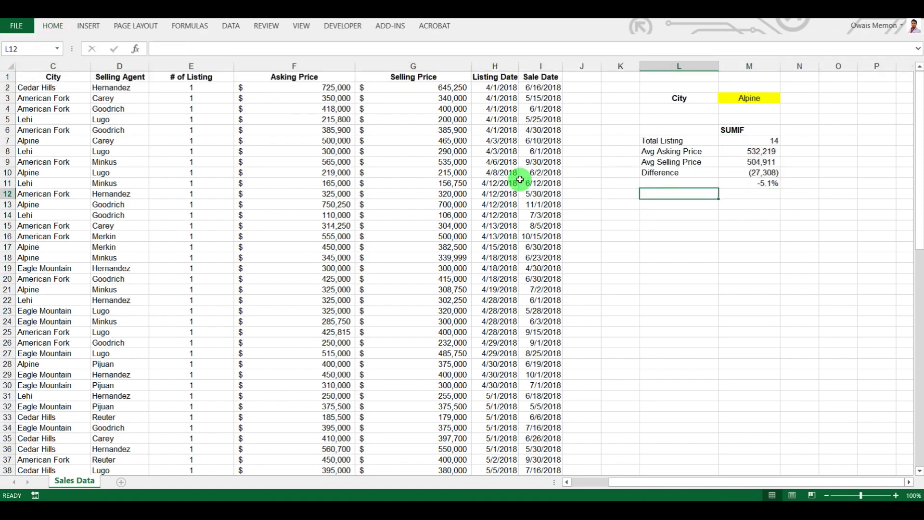
# Step: Centre the SUMIF heading in M6
pyautogui.click(758, 130)
pyautogui.click(53, 25)
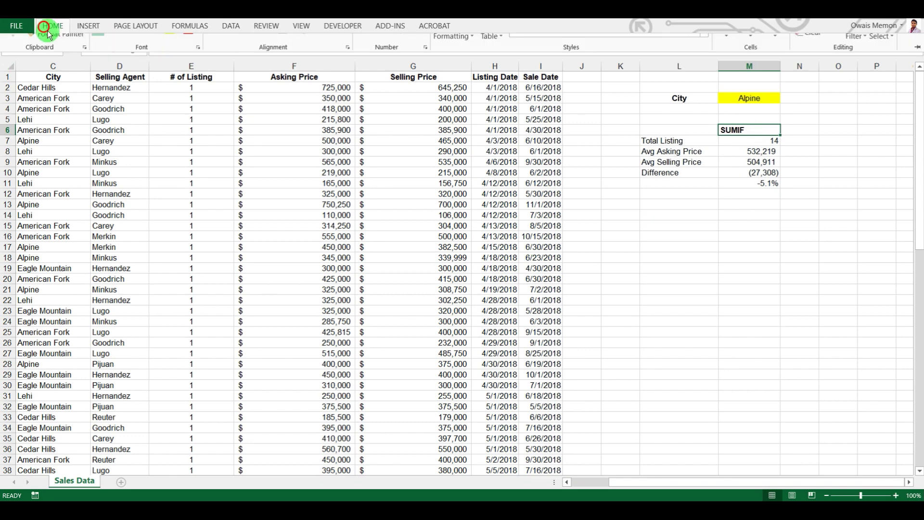
pyautogui.click(231, 63)
pyautogui.click(226, 63)
pyautogui.click(651, 193)
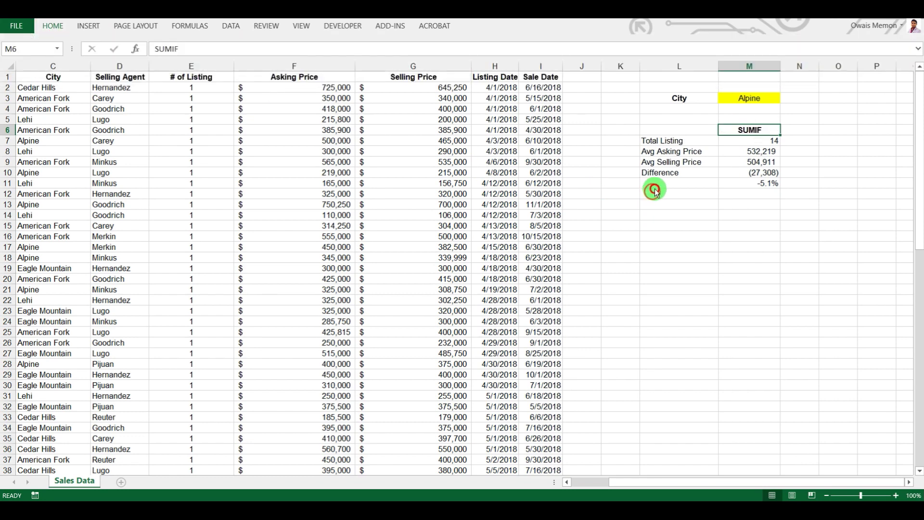
# Step: Make the row labels Total Listing through Difference bold
pyautogui.moveTo(653, 140); pyautogui.dragTo(659, 179)
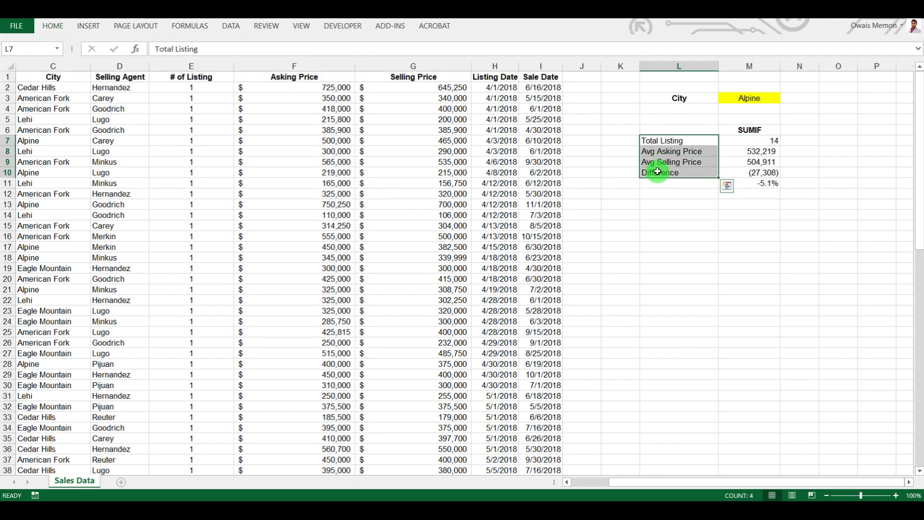
pyautogui.hotkey('ctrl', 'b')
pyautogui.click(706, 195)
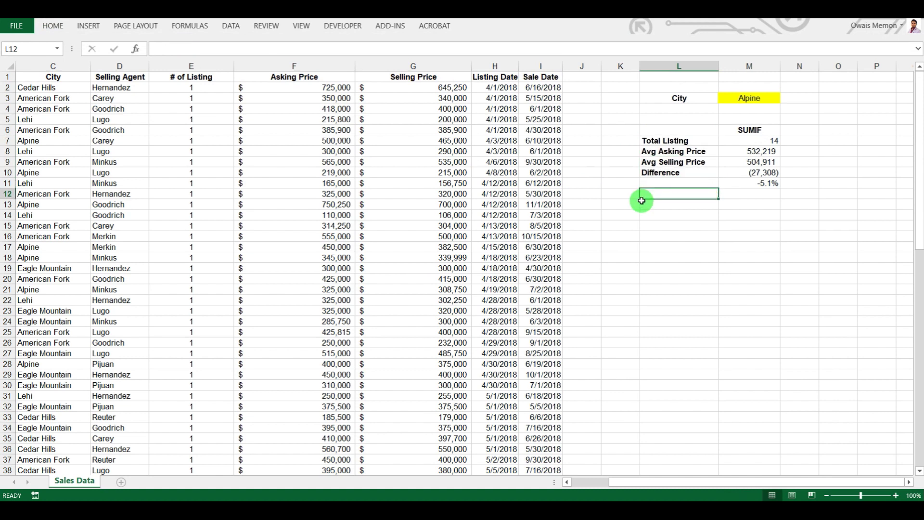
pyautogui.click(741, 101)
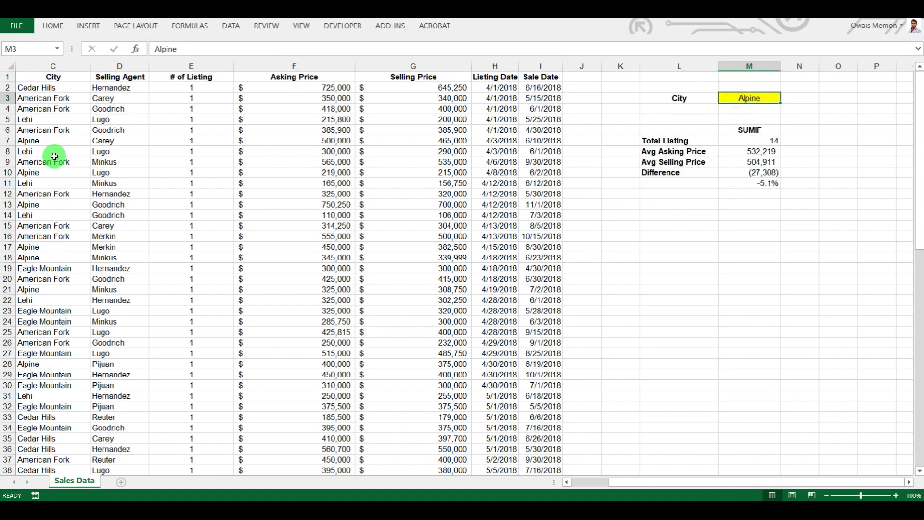
pyautogui.click(47, 130)
pyautogui.hotkey('ctrl', 'c')
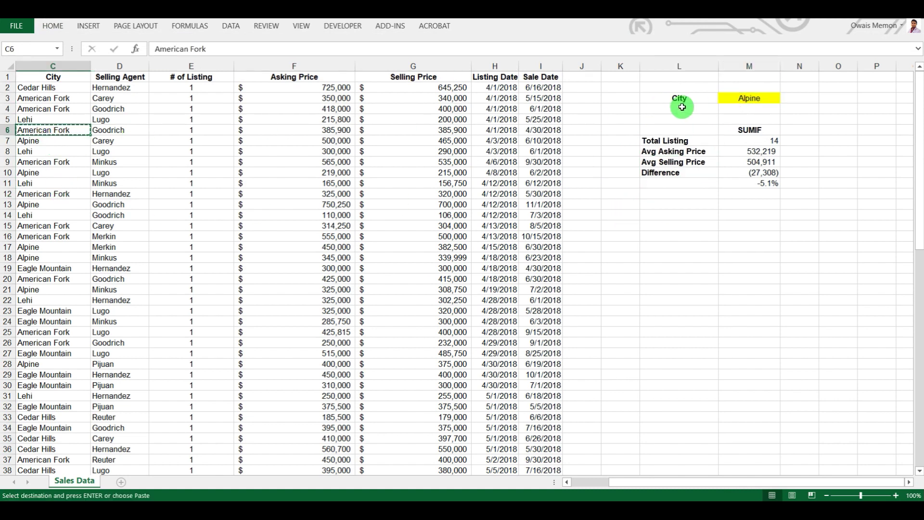
pyautogui.click(721, 96)
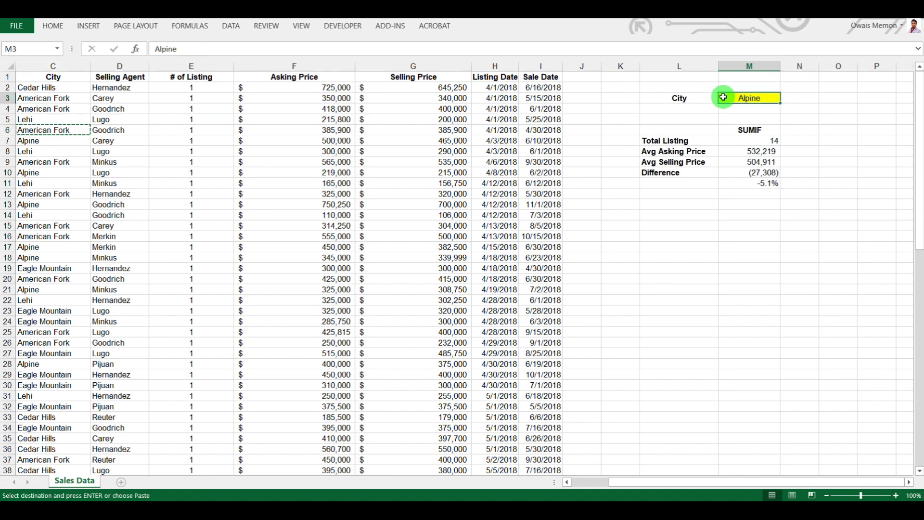
pyautogui.rightClick(728, 95)
pyautogui.click(790, 149)
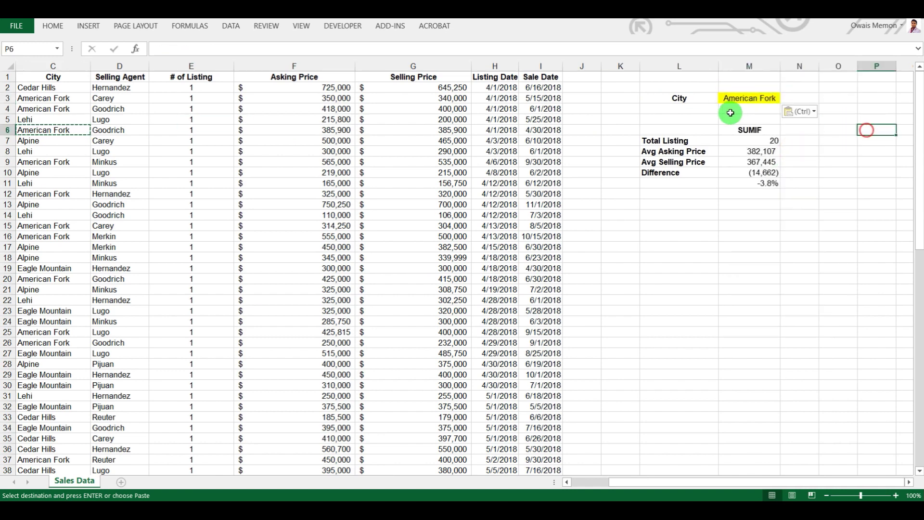
pyautogui.click(731, 193)
pyautogui.click(730, 181)
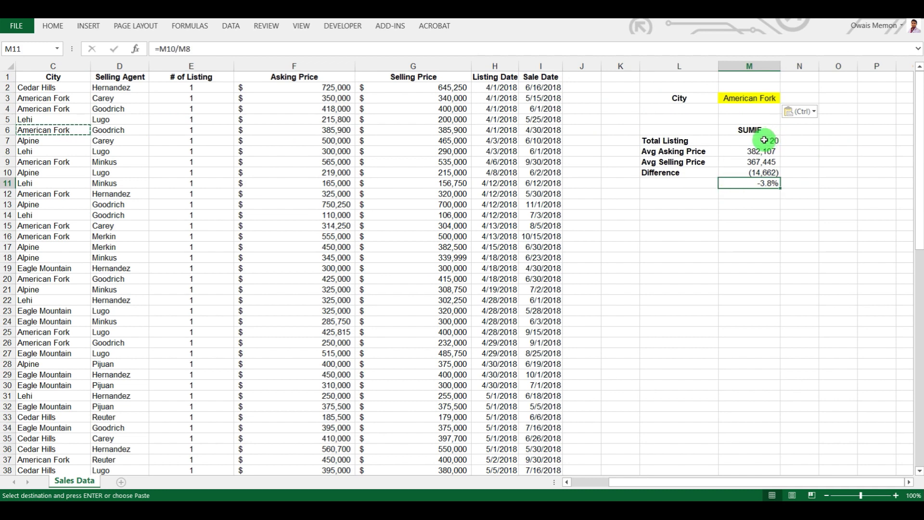
pyautogui.click(765, 140)
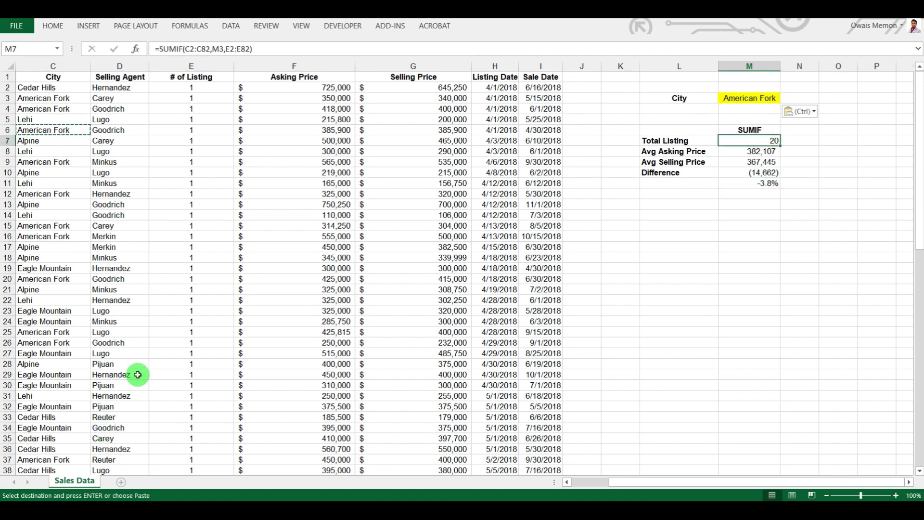
pyautogui.click(736, 153)
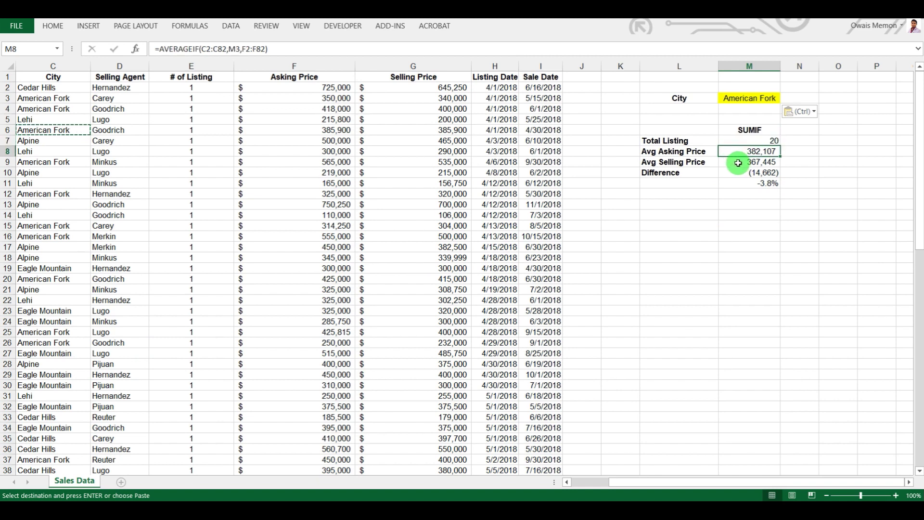
pyautogui.click(738, 162)
pyautogui.click(728, 173)
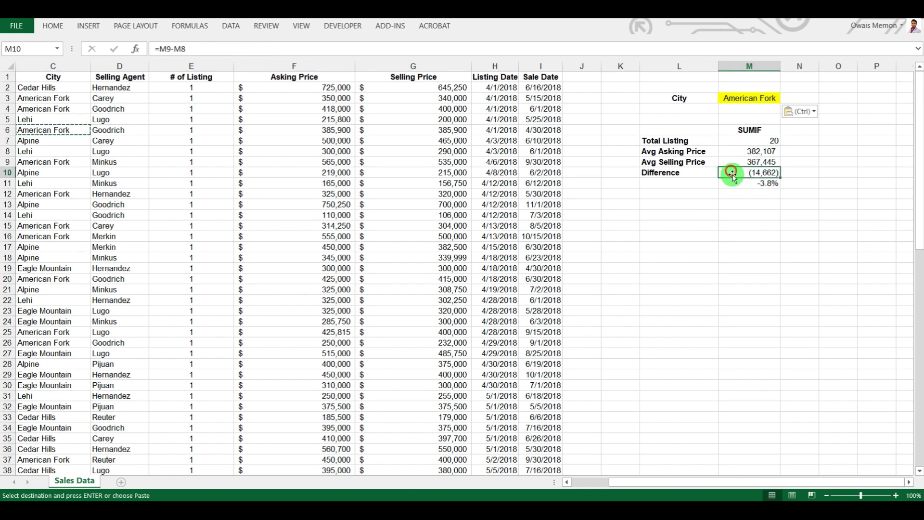
pyautogui.click(739, 184)
pyautogui.click(710, 181)
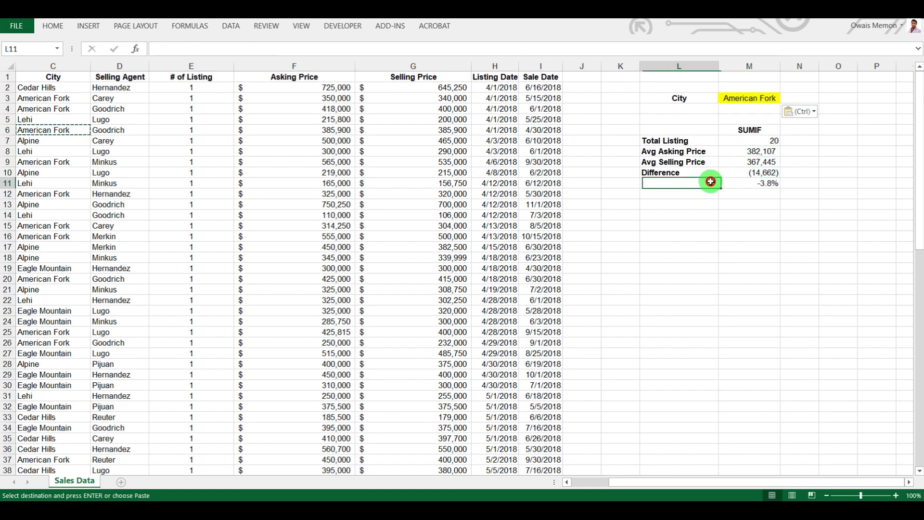
pyautogui.click(747, 182)
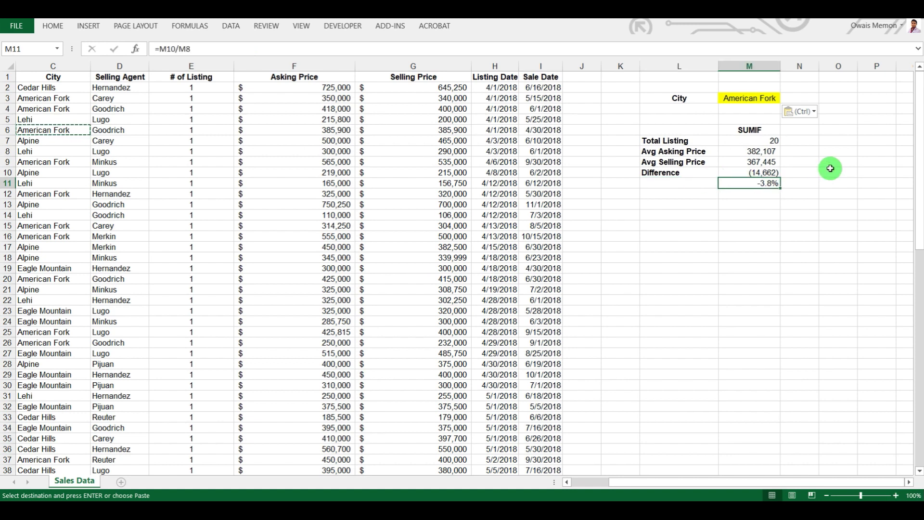
# Step: Enter the label 'Avg Discount' in L11 beside the -3.8% result
pyautogui.click(677, 182)
pyautogui.write('Avg Dis')
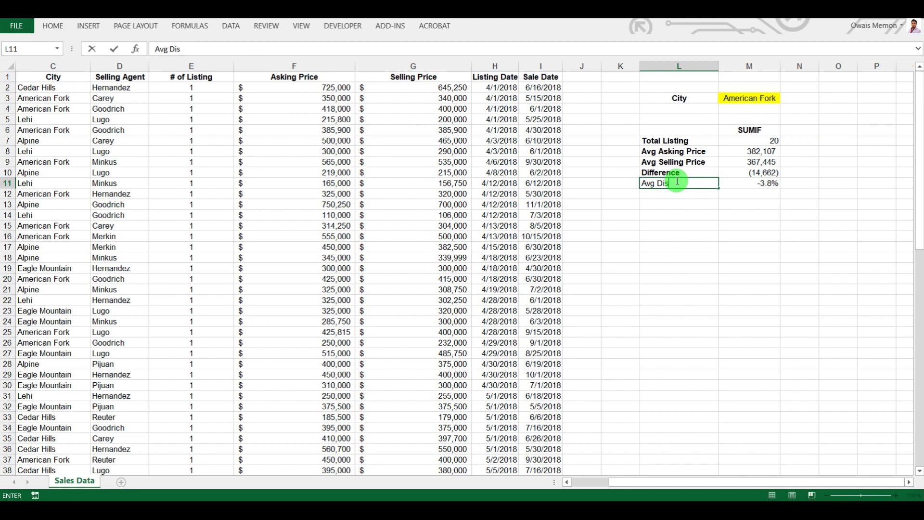
pyautogui.write('count')
pyautogui.press('Return')
pyautogui.click(677, 182)
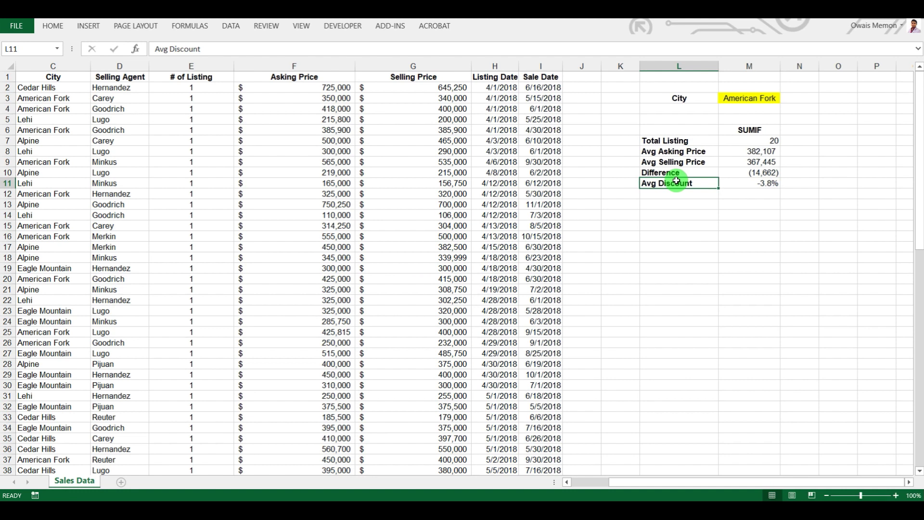
pyautogui.click(752, 195)
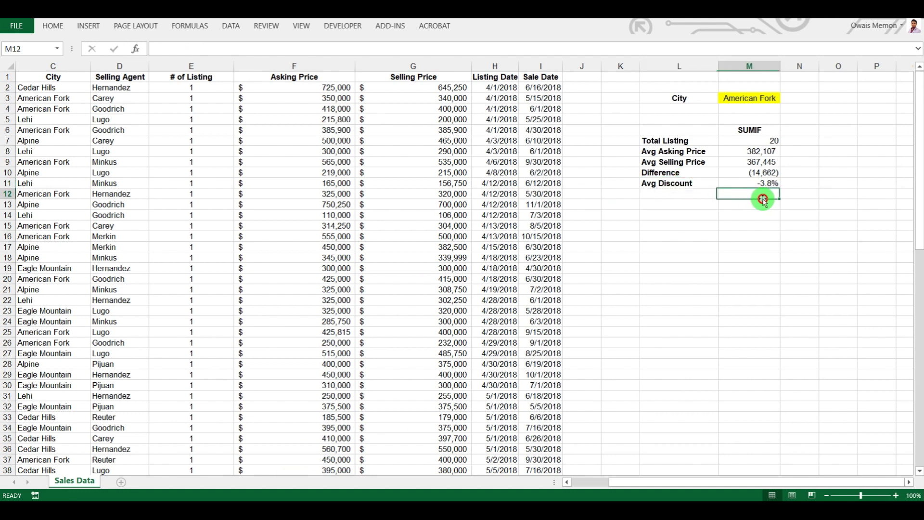
# Step: Type a bold 'Selling Agent' label into cell O3
pyautogui.write('11')
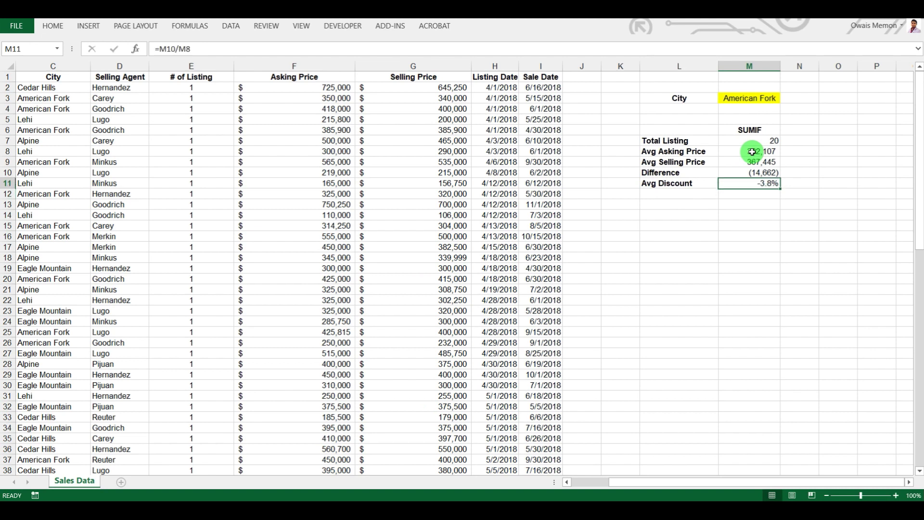
pyautogui.moveTo(742, 98); pyautogui.dragTo(635, 105)
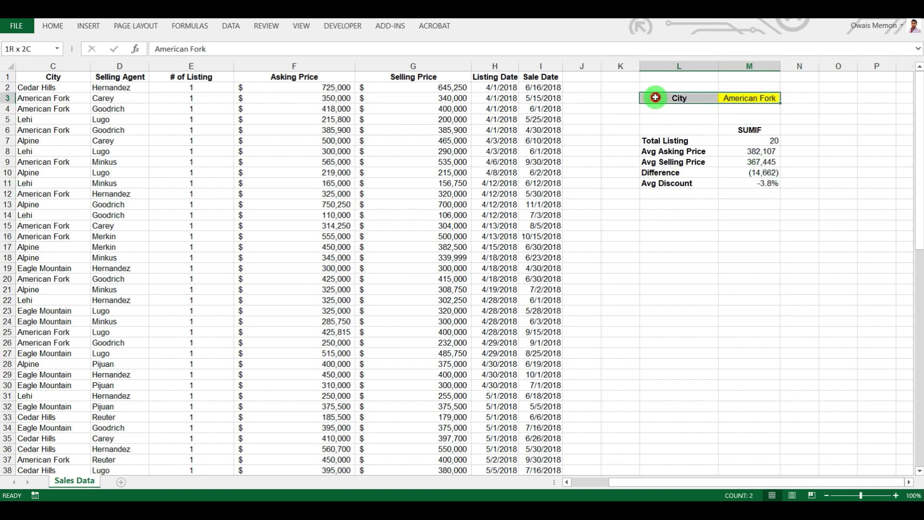
pyautogui.click(841, 95)
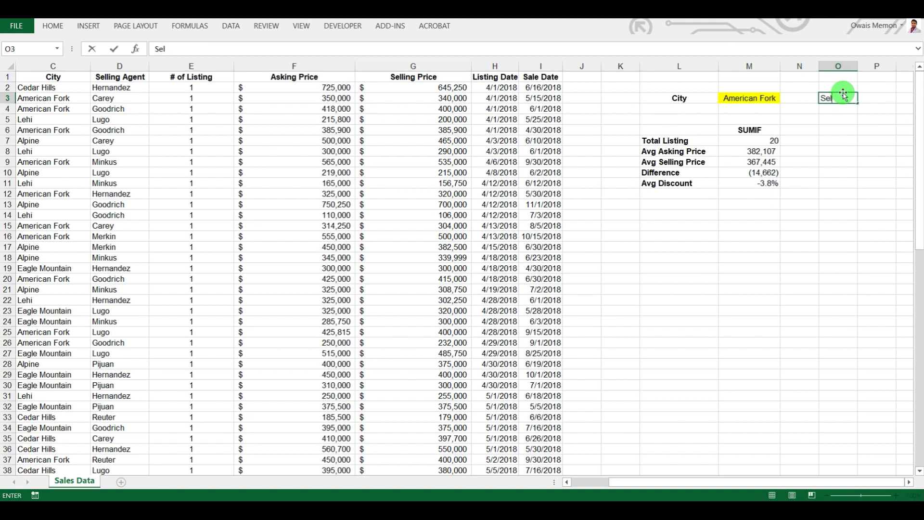
pyautogui.write('Selling Agent')
pyautogui.press('Return')
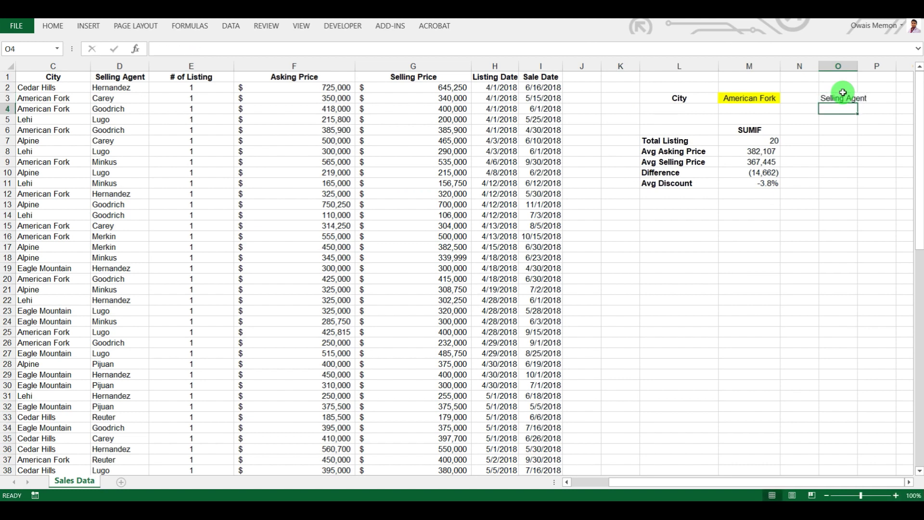
pyautogui.click(843, 92)
pyautogui.hotkey('ctrl', 'b')
pyautogui.press('Right')
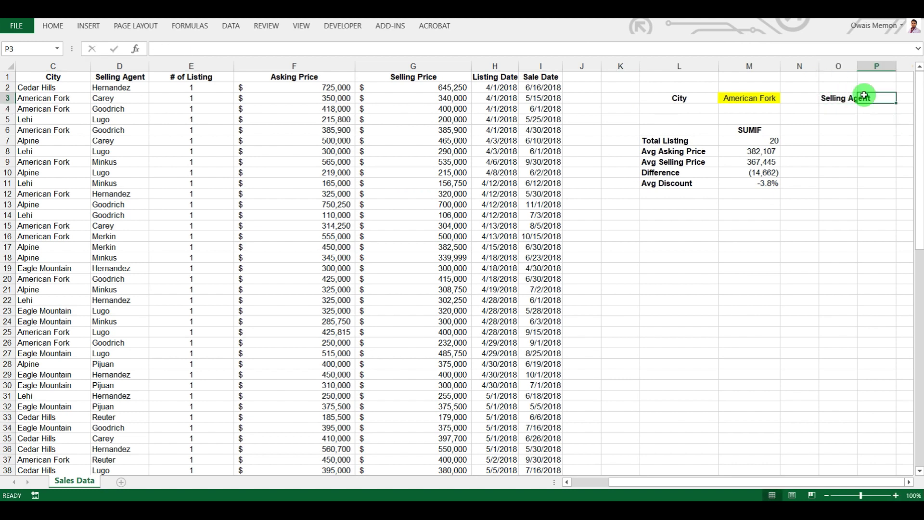
# Step: Widen columns O and P and fill input cell P3 yellow
pyautogui.moveTo(861, 70); pyautogui.dragTo(883, 70)
pyautogui.click(859, 98)
pyautogui.press('Right')
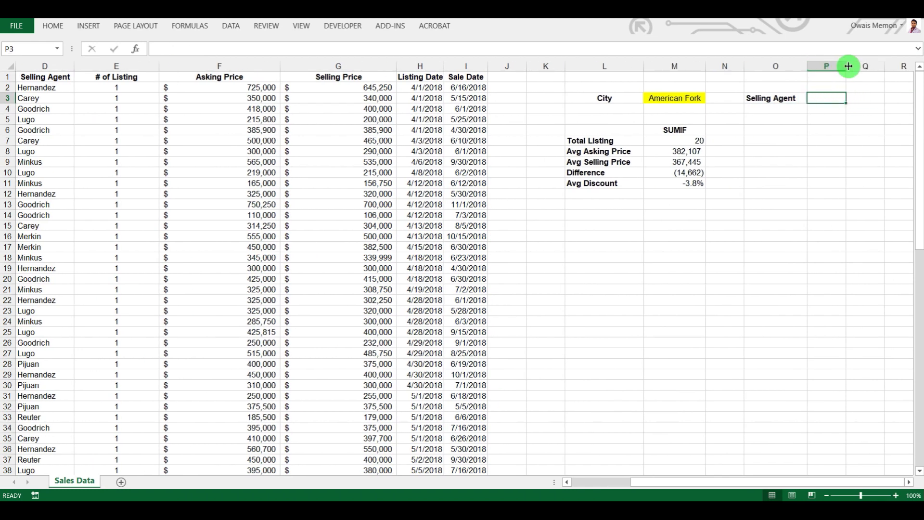
pyautogui.moveTo(846, 66); pyautogui.dragTo(867, 66)
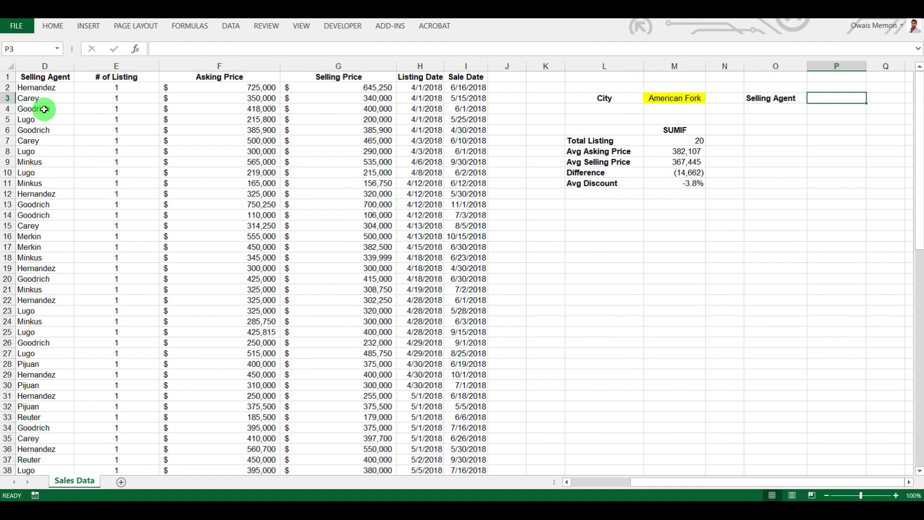
pyautogui.click(53, 25)
pyautogui.click(174, 69)
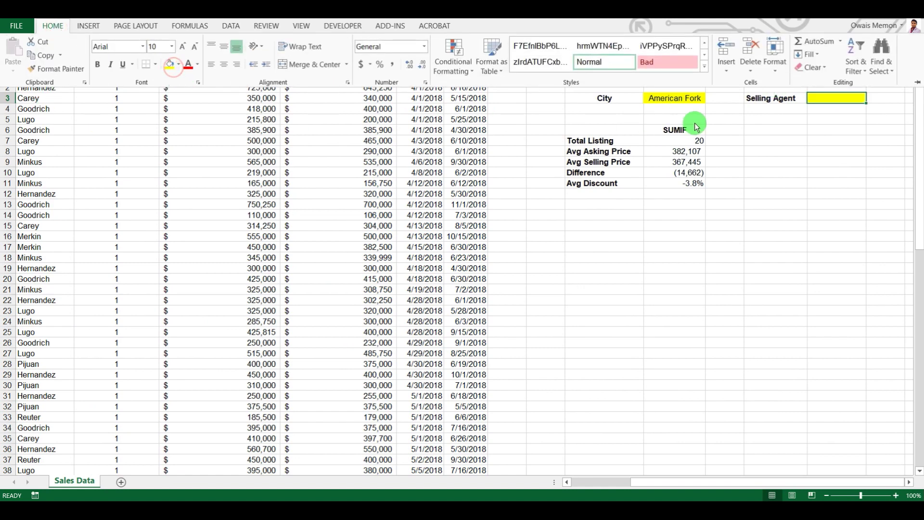
pyautogui.click(756, 120)
pyautogui.click(801, 109)
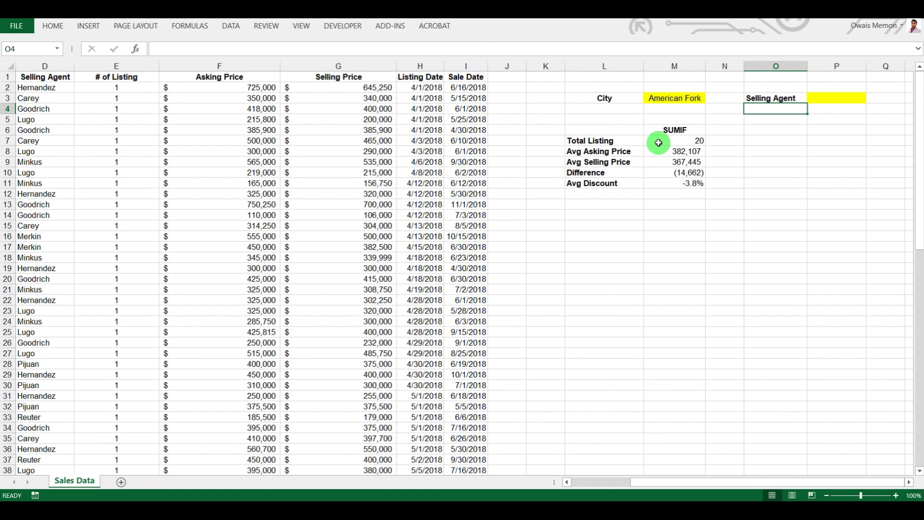
# Step: Copy the summary row labels L7:L11 into O7 under Selling Agent
pyautogui.moveTo(659, 143); pyautogui.dragTo(660, 182)
pyautogui.click(654, 227)
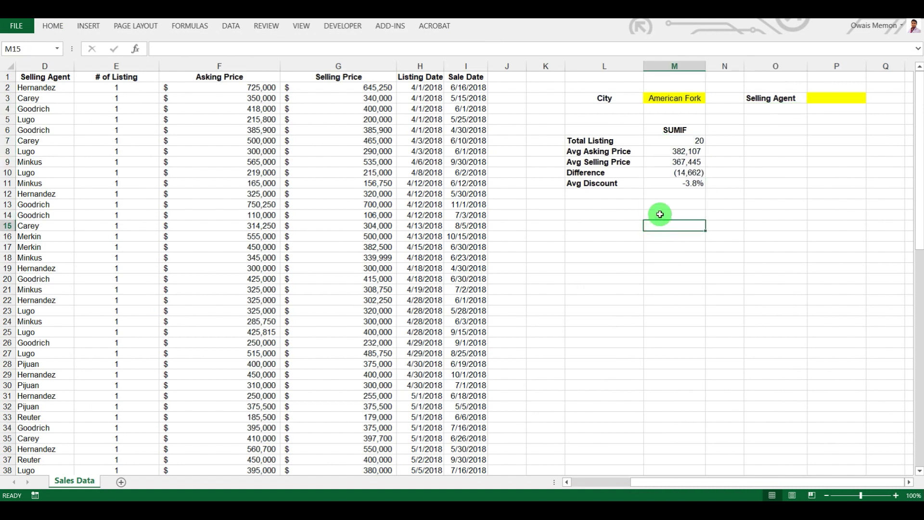
pyautogui.moveTo(658, 141); pyautogui.dragTo(660, 181)
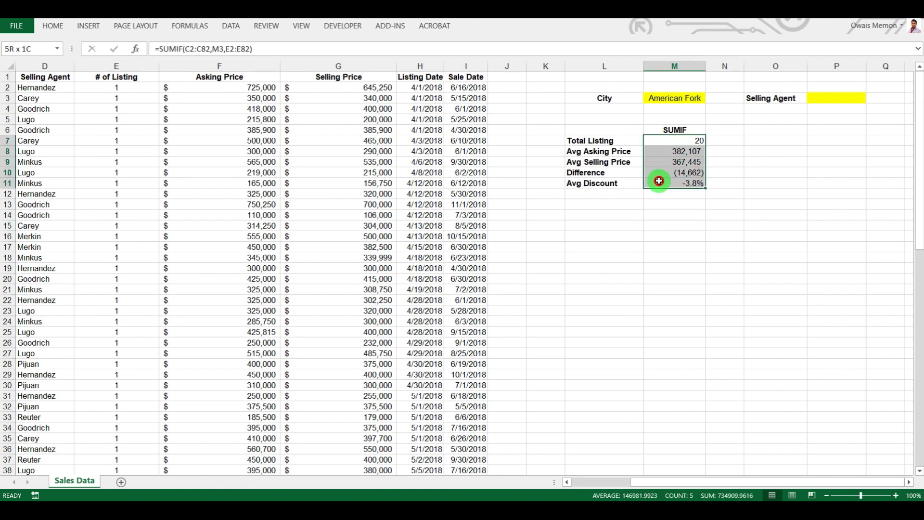
pyautogui.click(683, 201)
pyautogui.click(793, 133)
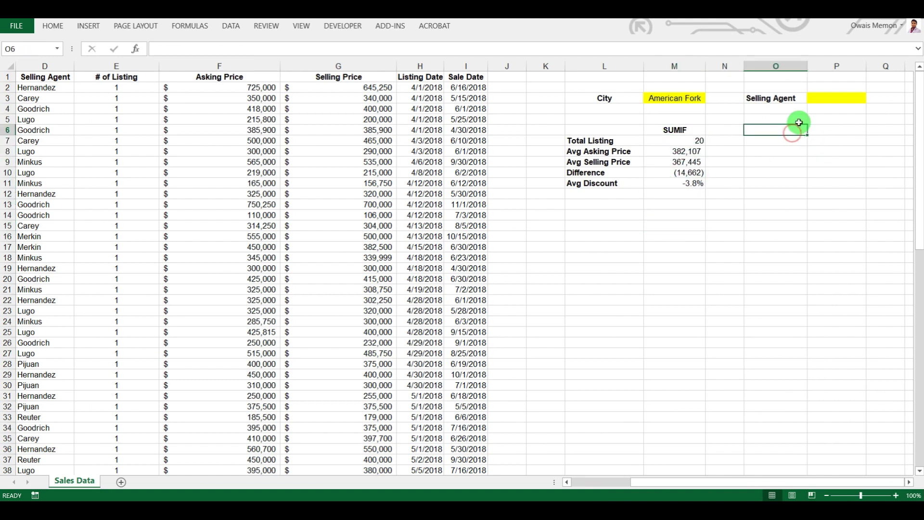
pyautogui.click(819, 130)
pyautogui.moveTo(592, 139); pyautogui.dragTo(592, 183)
pyautogui.hotkey('ctrl', 'c')
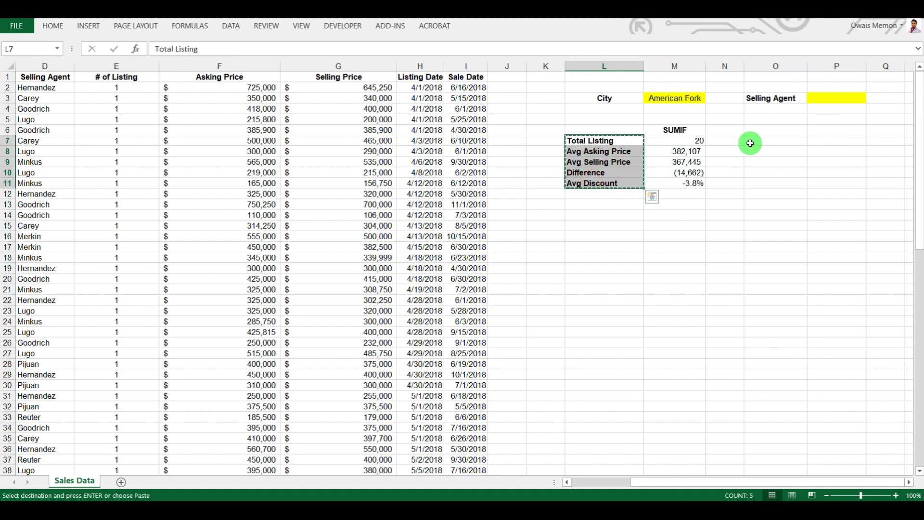
pyautogui.click(750, 143)
pyautogui.hotkey('ctrl', 'v')
# Step: Copy the SUMIF heading from M6 into P6
pyautogui.click(671, 129)
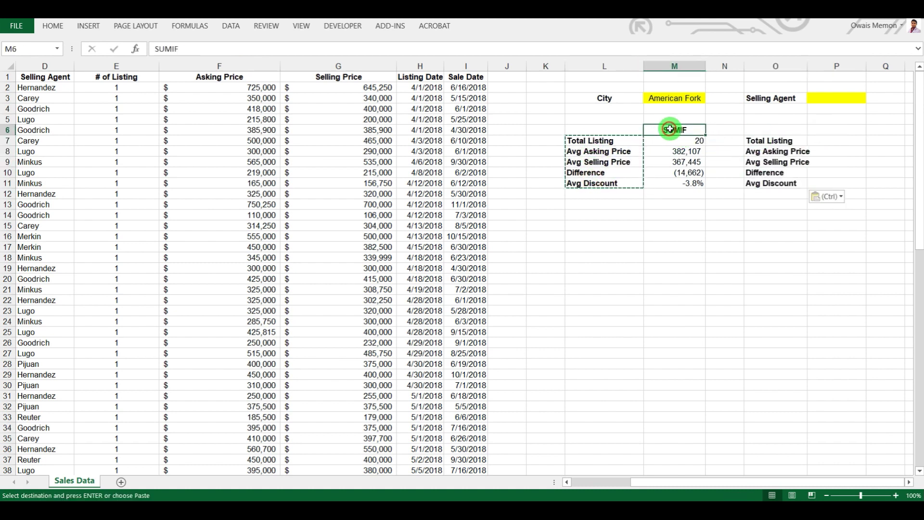
pyautogui.hotkey('ctrl', 'c')
pyautogui.click(825, 129)
pyautogui.hotkey('ctrl', 'v')
# Step: Fill the new block's empty value cells P7:P11 tan
pyautogui.moveTo(836, 139); pyautogui.dragTo(837, 182)
pyautogui.click(48, 29)
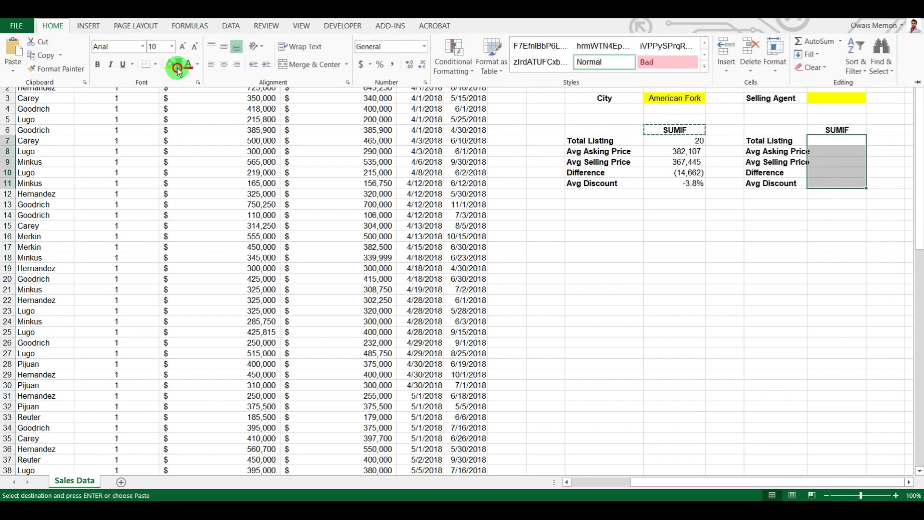
pyautogui.click(178, 69)
pyautogui.click(238, 99)
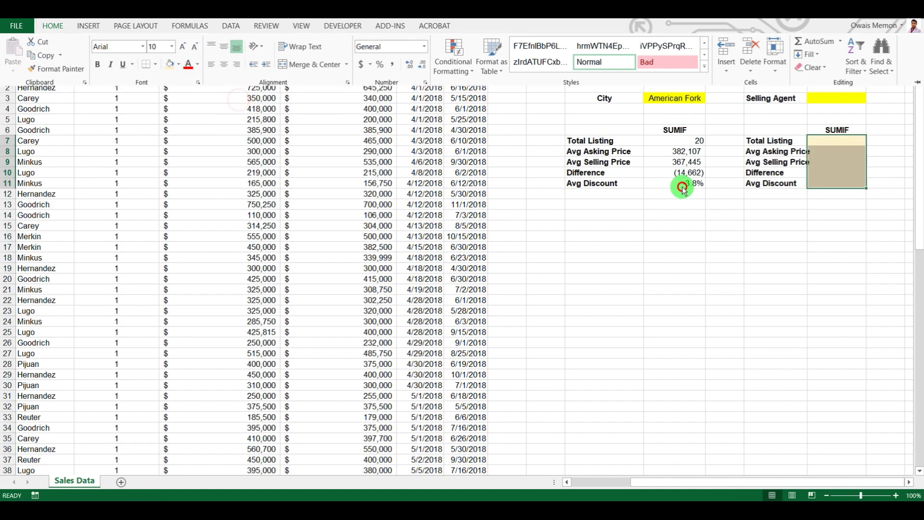
pyautogui.click(682, 187)
pyautogui.click(623, 152)
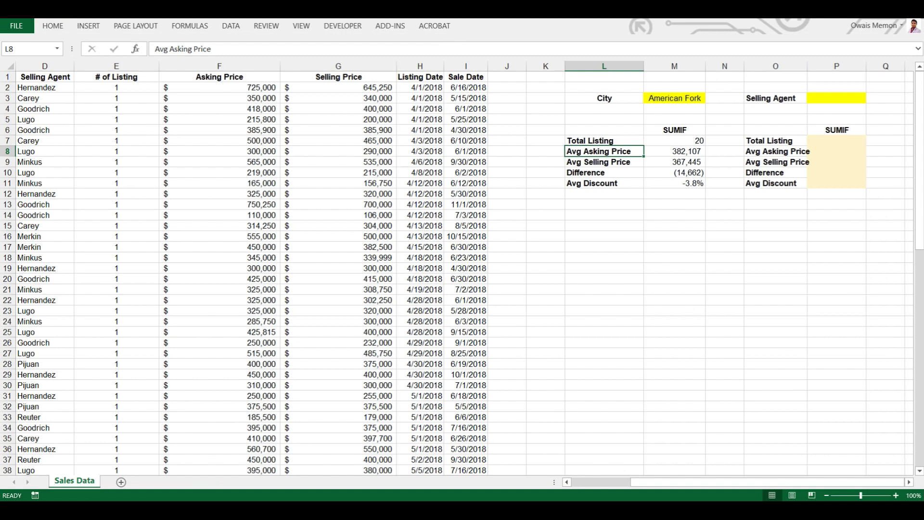
pyautogui.click(591, 205)
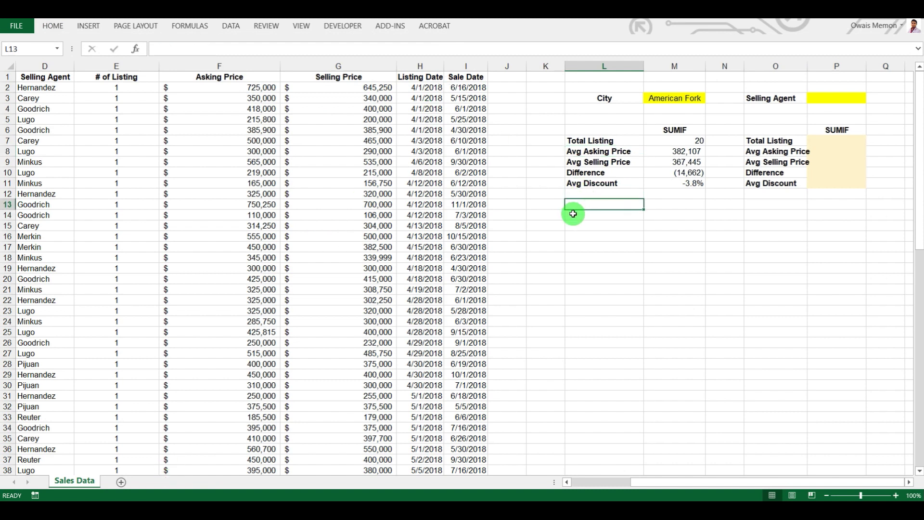